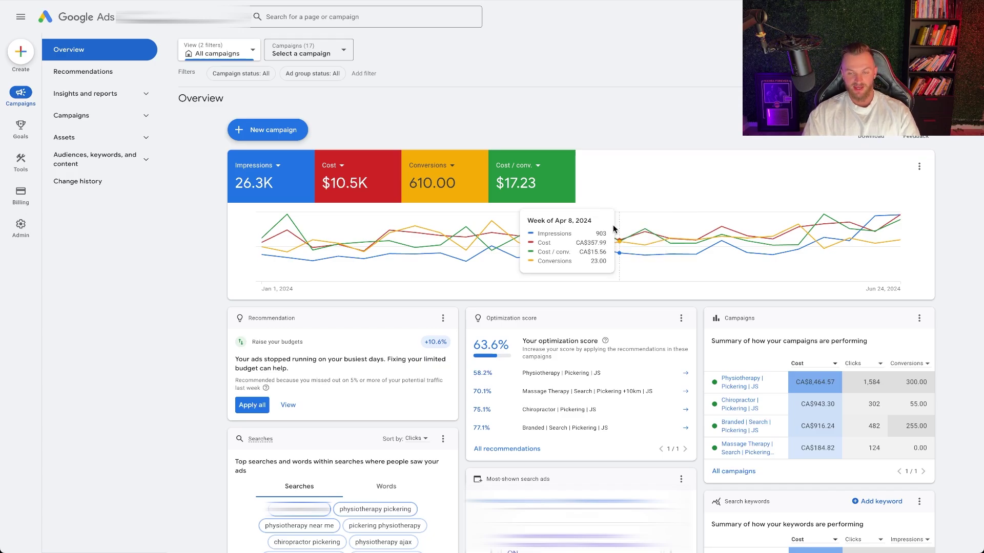
Open the Physiotherapy | Pickering | JS campaign from the account's campaign summary and examine its keyword performance
mouse_move(736, 388)
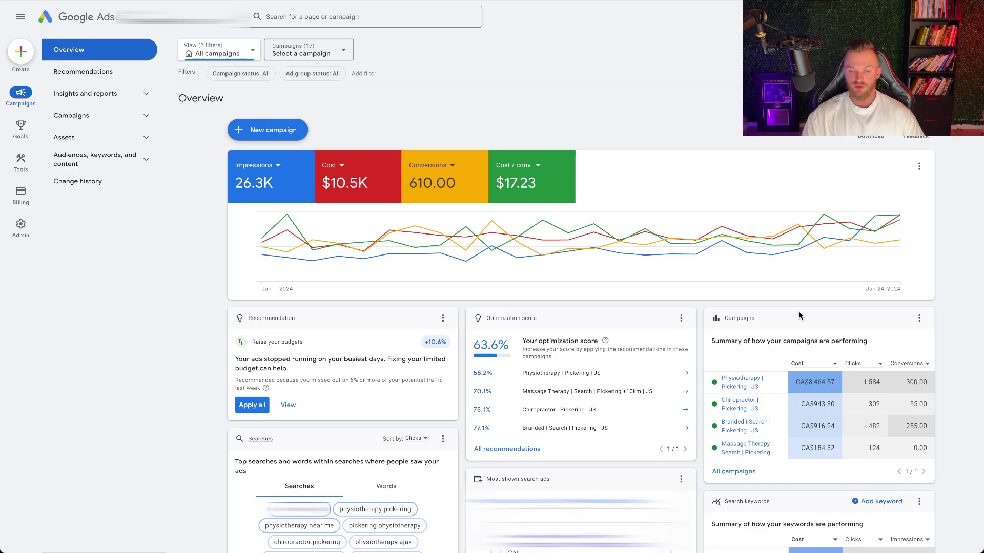
mouse_move(723, 456)
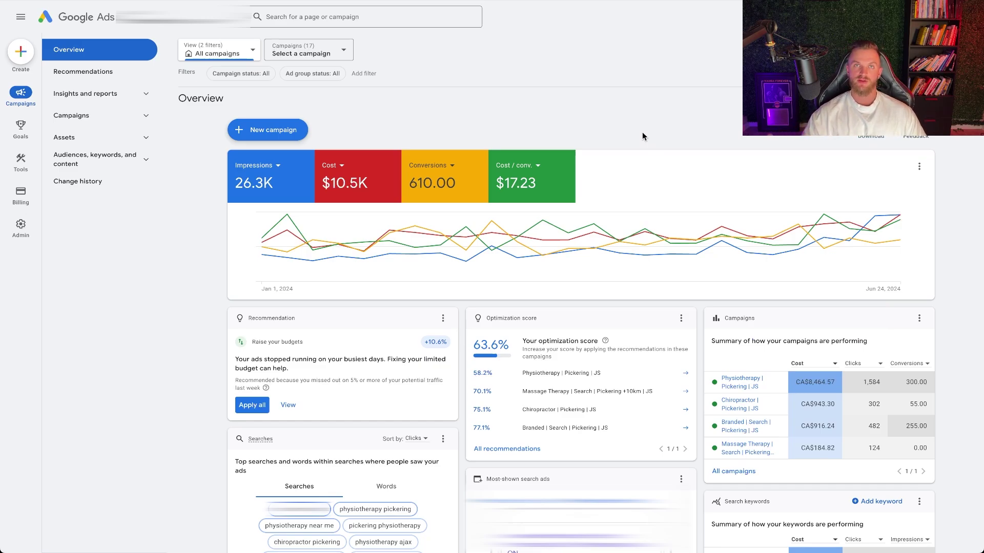
click(743, 388)
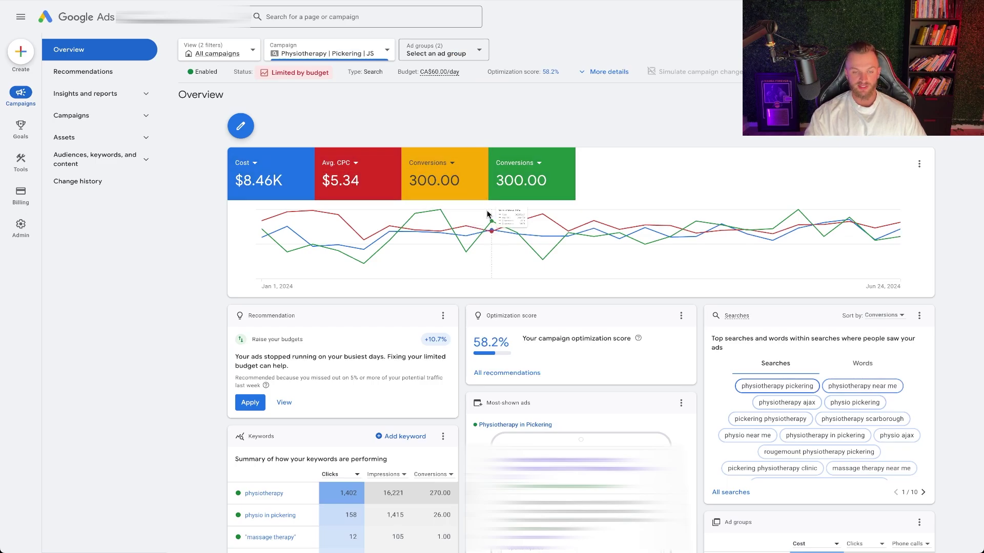
scroll(527, 240, down, 2)
scroll(516, 253, down, 1)
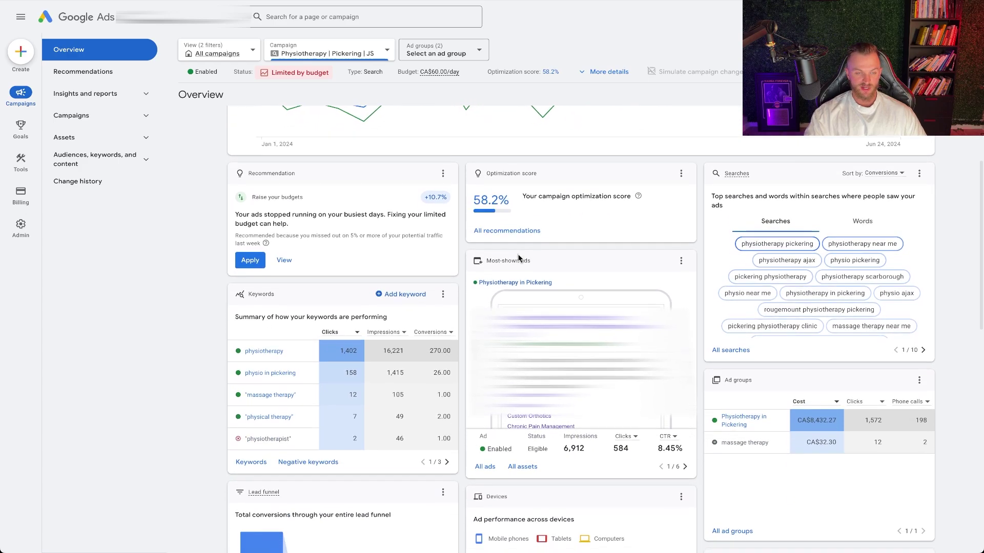
mouse_move(261, 358)
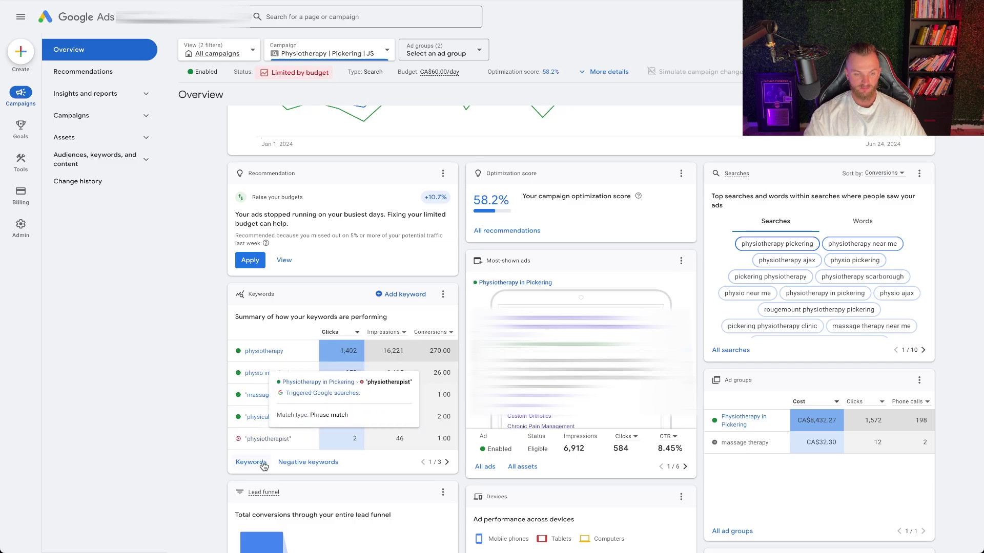
Return to the account overview, reopen the Physiotherapy | Pickering | JS campaign, and review its conversions, keywords, ads, ad groups and lead funnel
key(alt+Left)
click(747, 384)
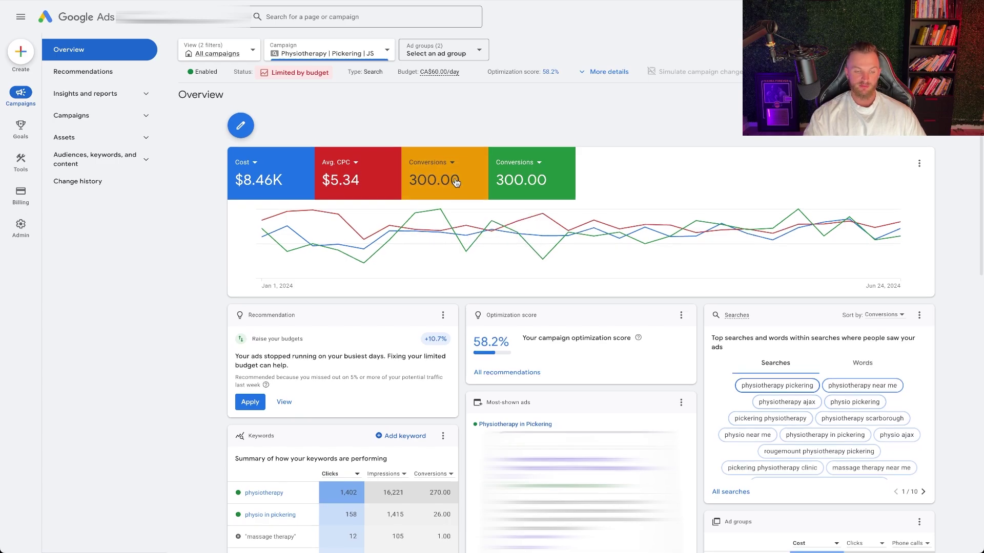
scroll(445, 190, down, 1)
scroll(458, 194, down, 3)
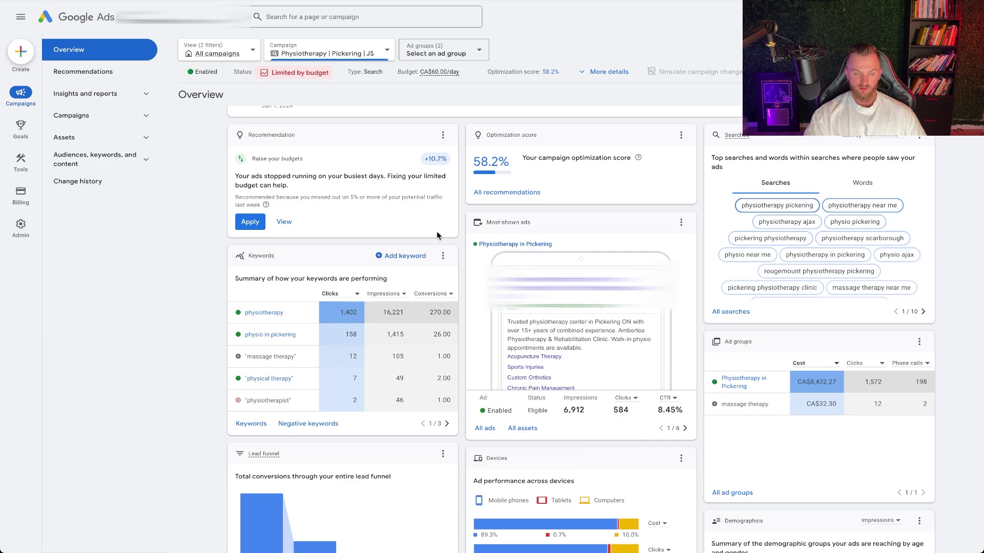
mouse_move(256, 318)
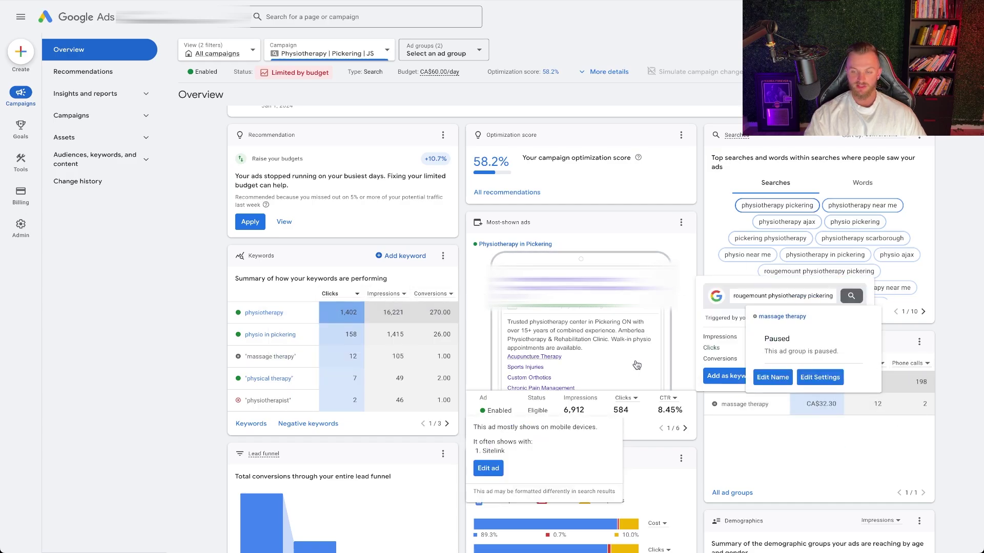
scroll(463, 348, down, 1)
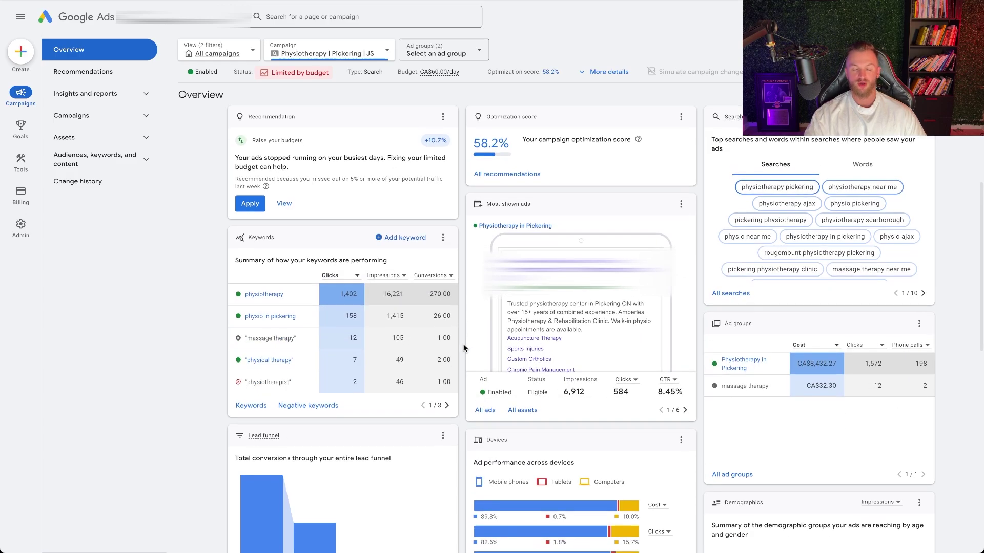
scroll(463, 348, down, 1)
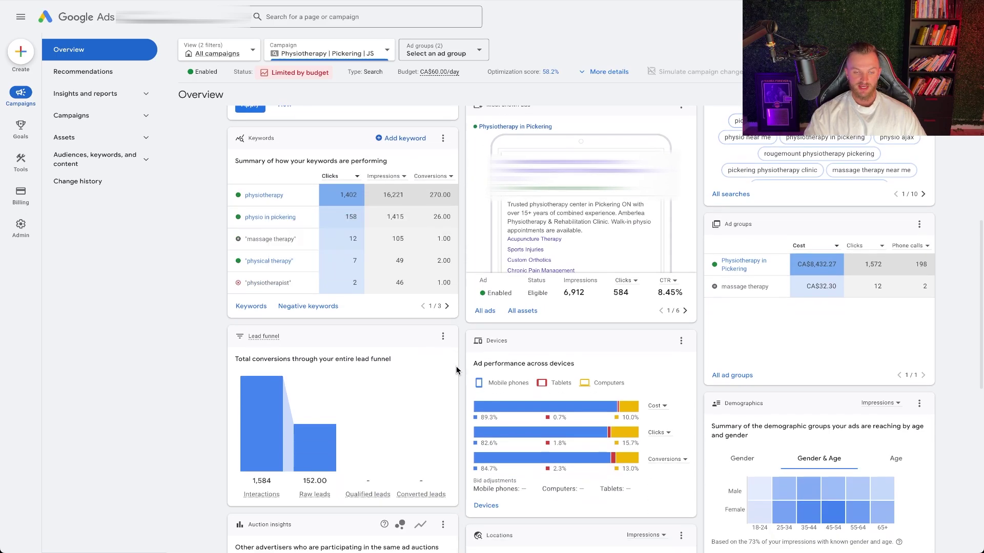
scroll(458, 359, up, 5)
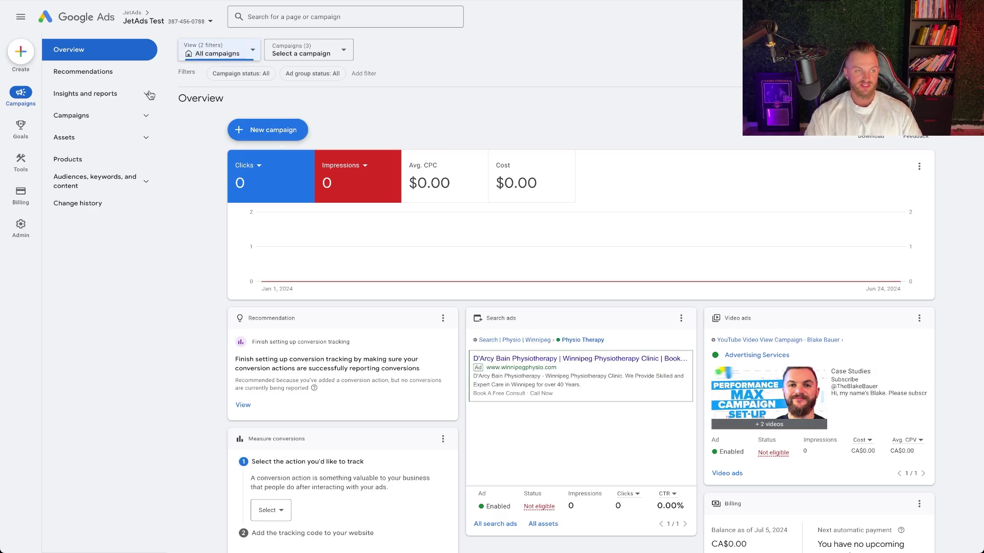
Review the CallRail website's call tracking and Conversation Intelligence features, and check its call tracking pricing plans
mouse_move(36, 159)
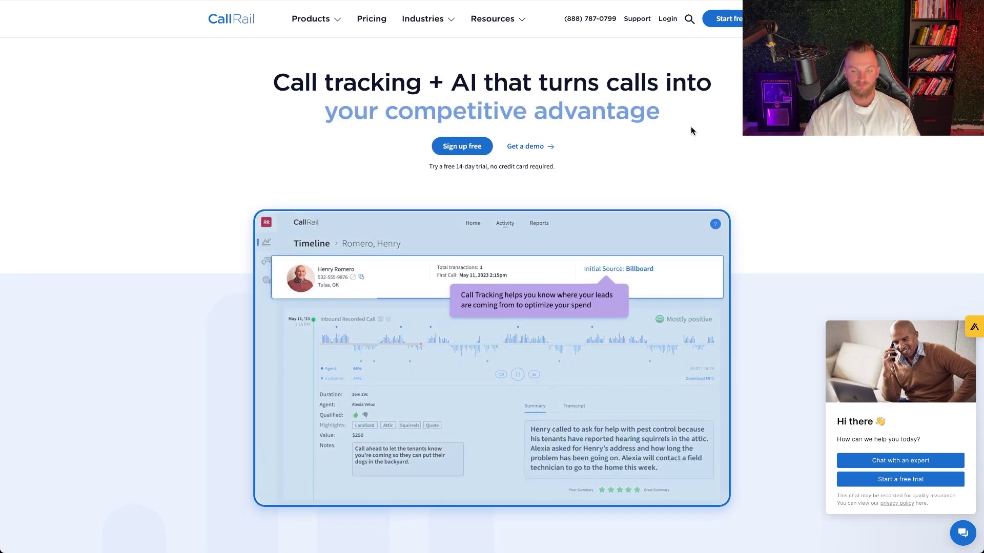
scroll(690, 131, down, 2)
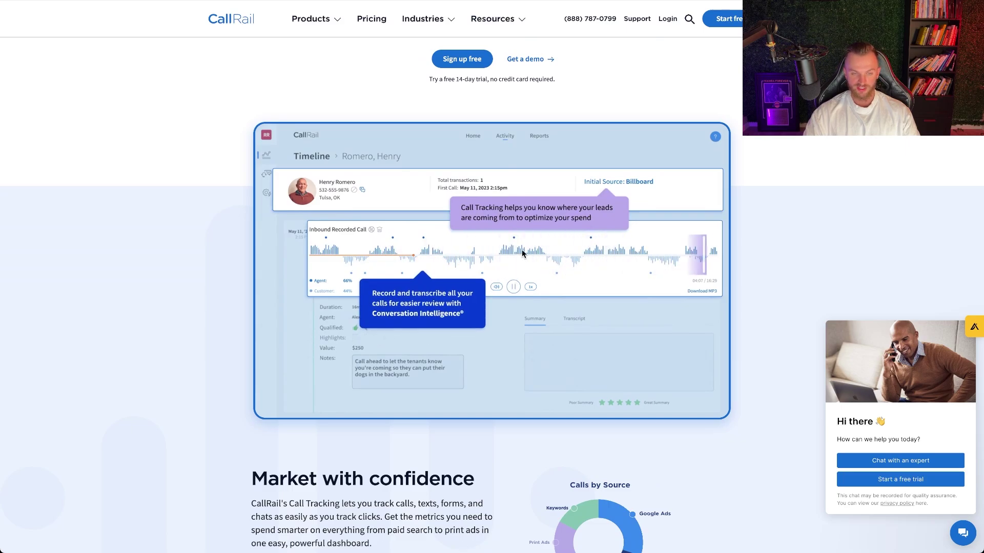
scroll(522, 256, down, 5)
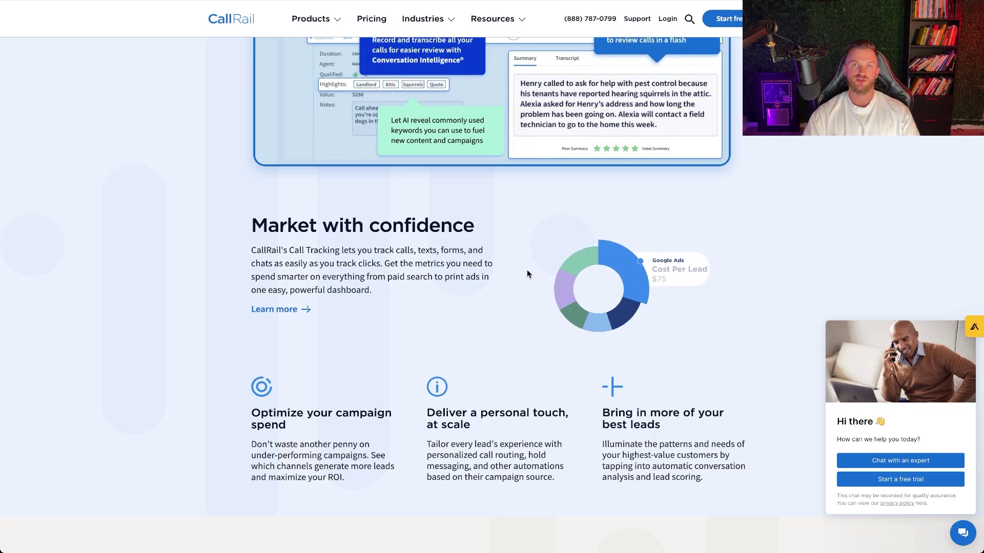
scroll(566, 253, down, 8)
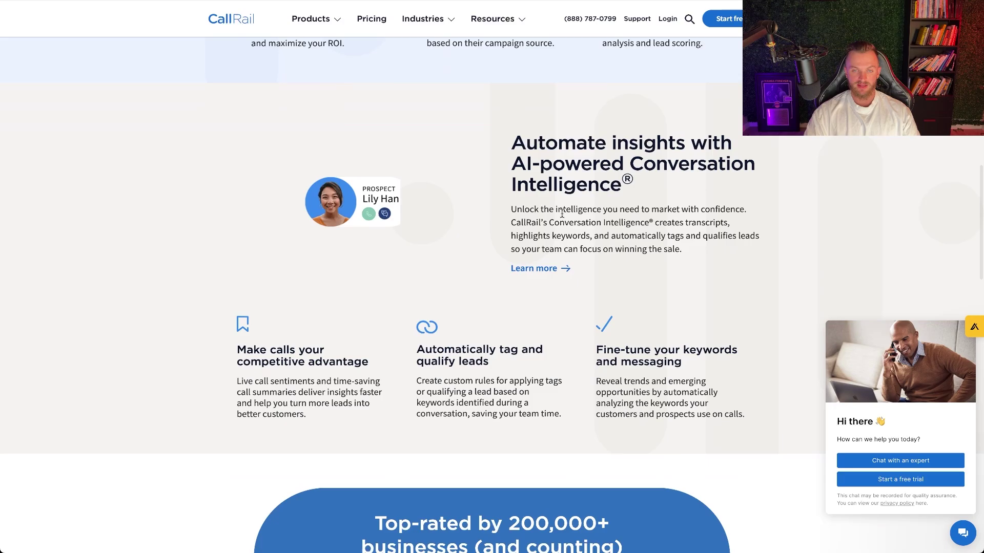
scroll(512, 253, down, 4)
scroll(512, 173, up, 5)
scroll(511, 173, down, 20)
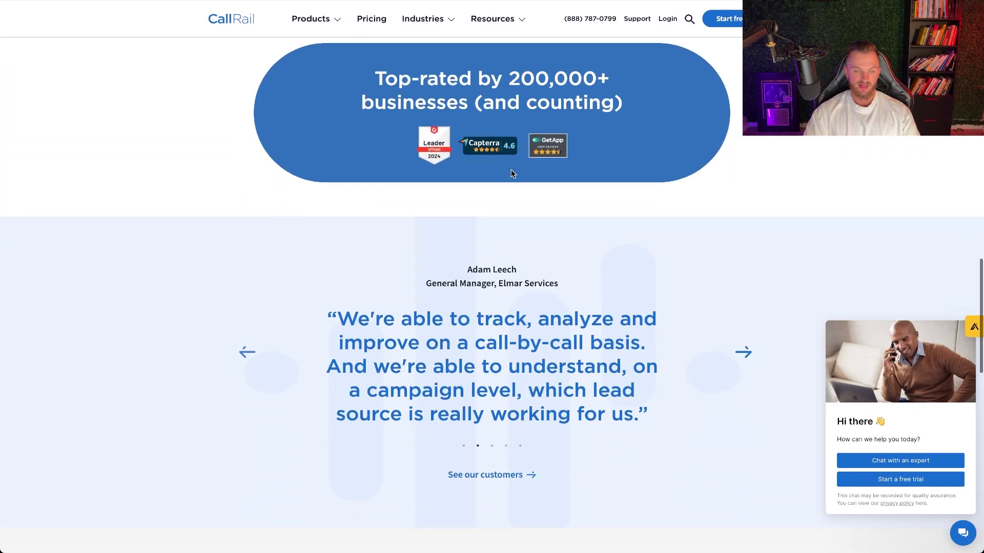
scroll(511, 173, up, 13)
scroll(511, 173, up, 20)
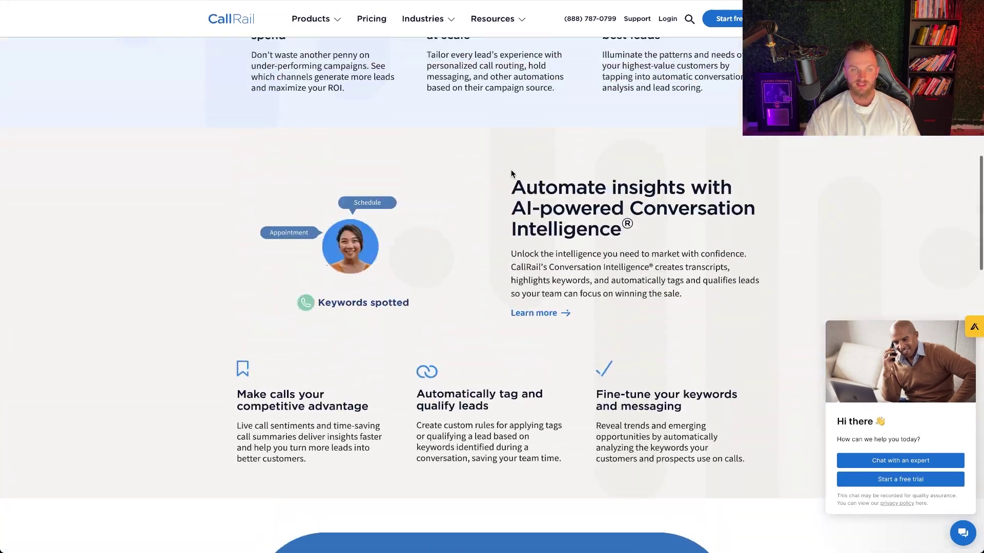
click(364, 20)
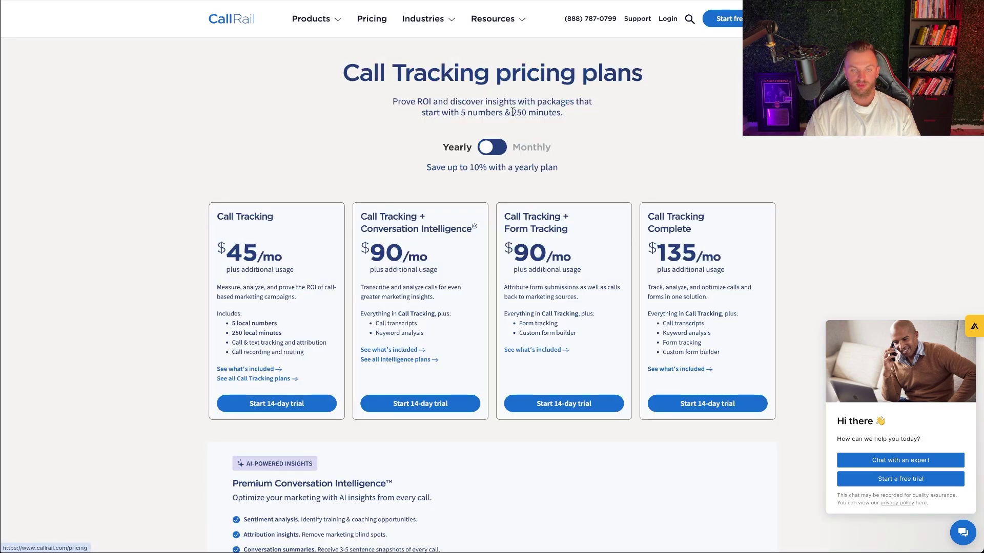
key(alt+Left)
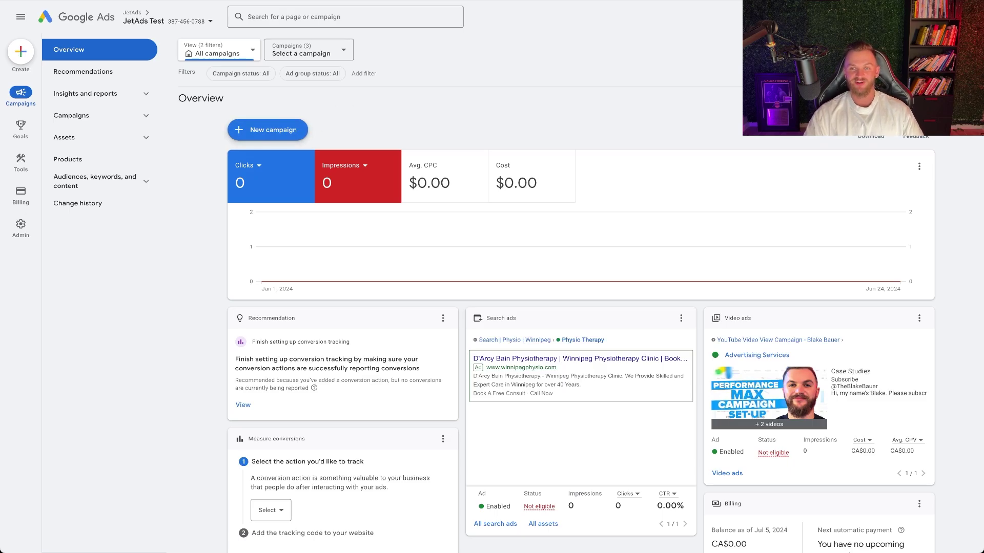
Search Google in a new tab for "physiotherapy in winnipeg" and open the sponsored Bridgwater Physiotherapy result
key(ctrl+t)
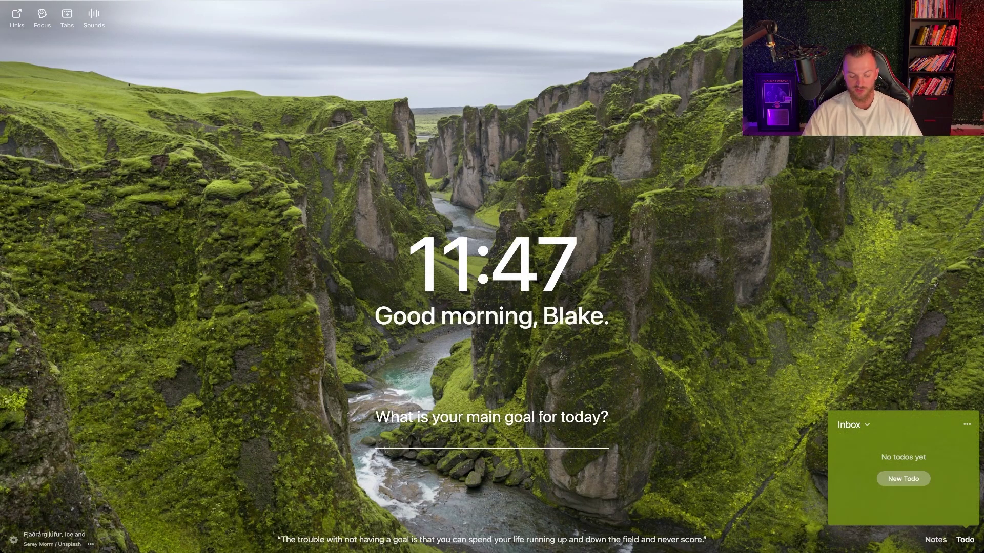
text(physiotherapy)
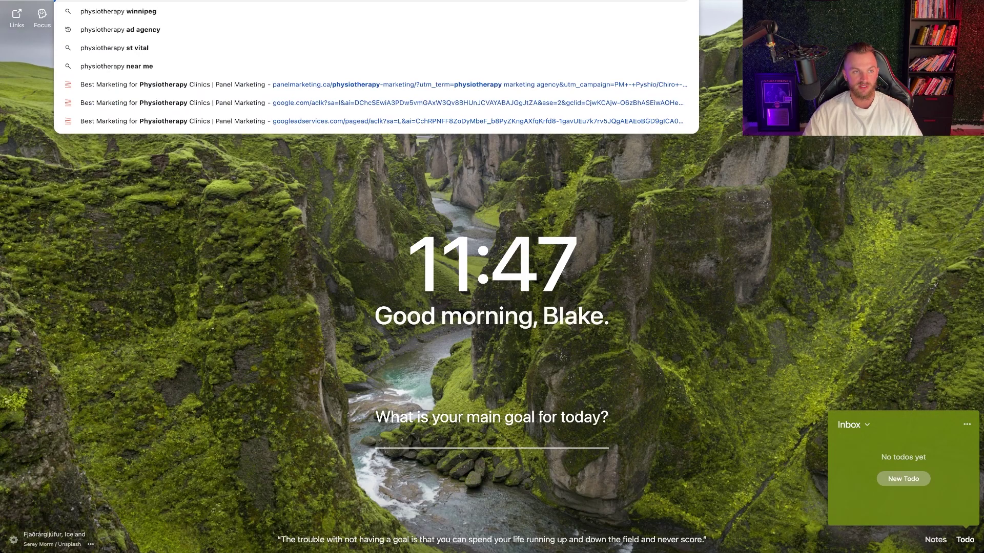
text( in winnipeg)
key(Return)
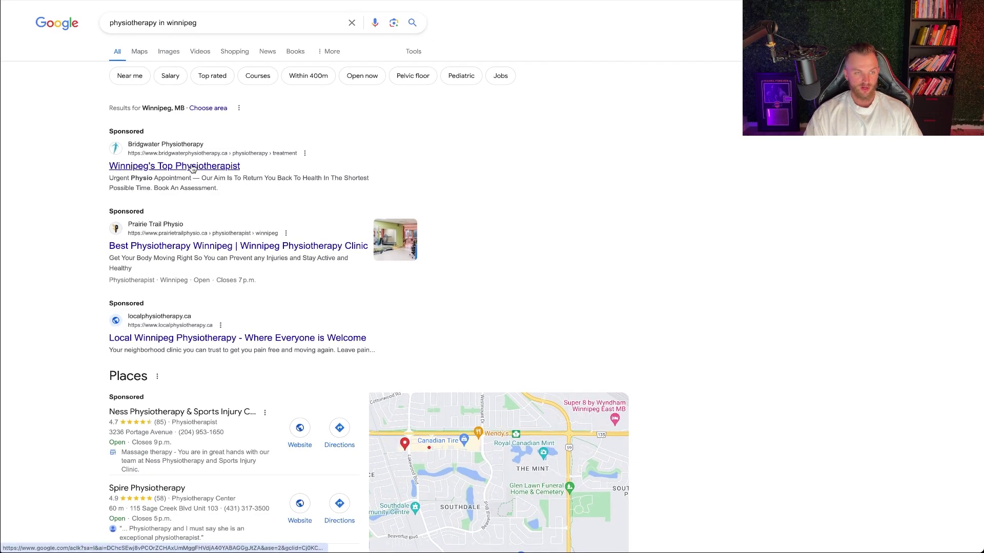
click(191, 165)
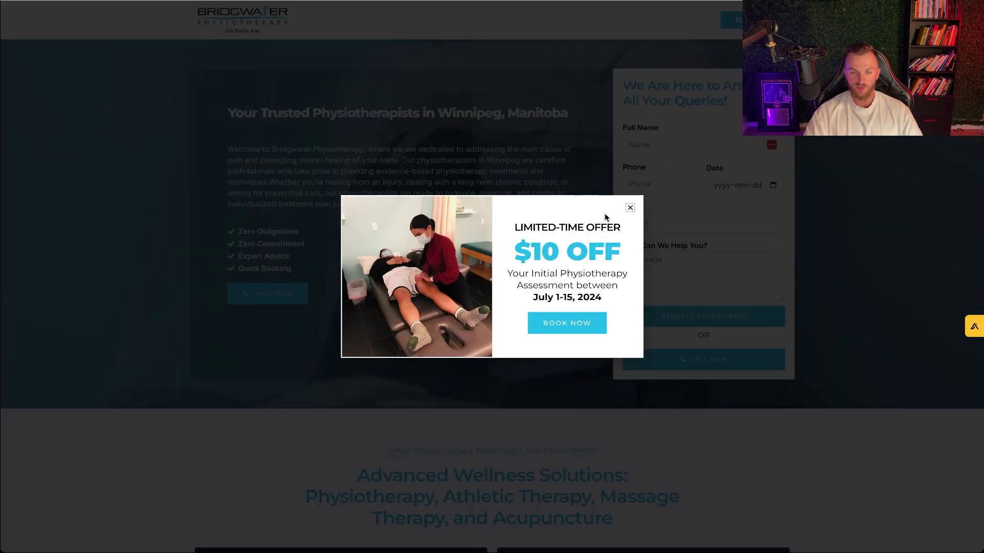
Dismiss the limited-time offer popup, check the page the booking link leads to, and return to the landing page
click(630, 208)
click(738, 25)
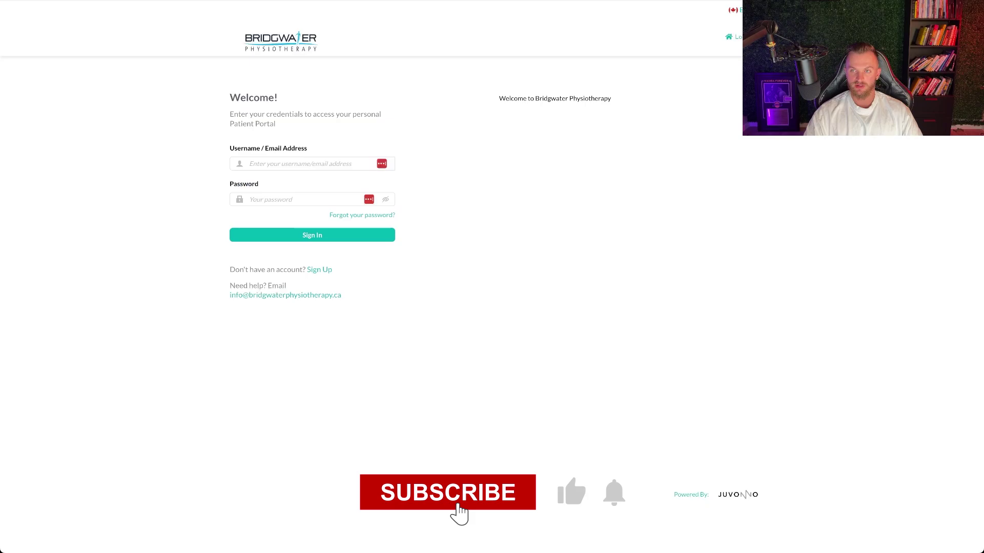
key(alt+Left)
Examine the Bridgwater landing page for its treatments, contact form, phone and email options, and client spotlights
scroll(574, 171, down, 10)
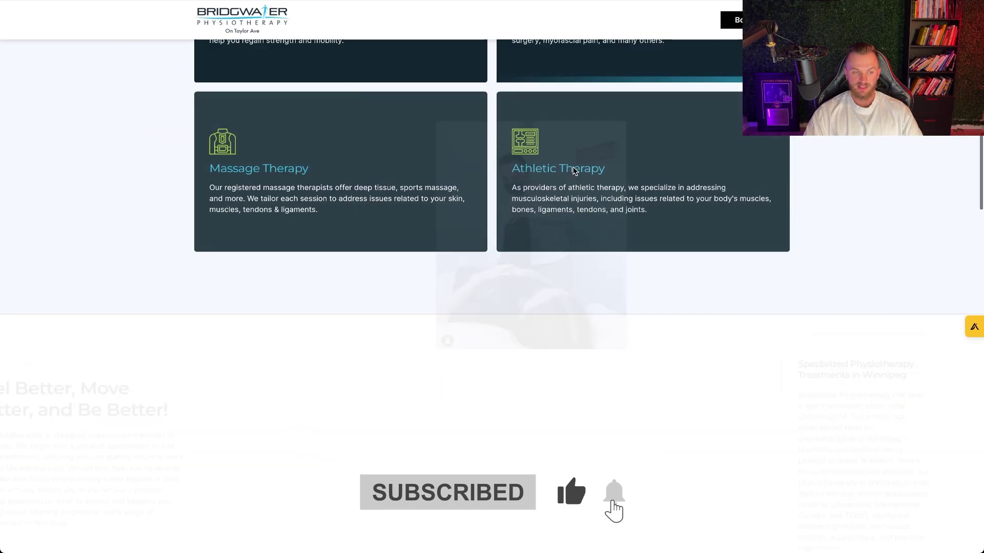
scroll(574, 170, down, 15)
scroll(574, 171, up, 7)
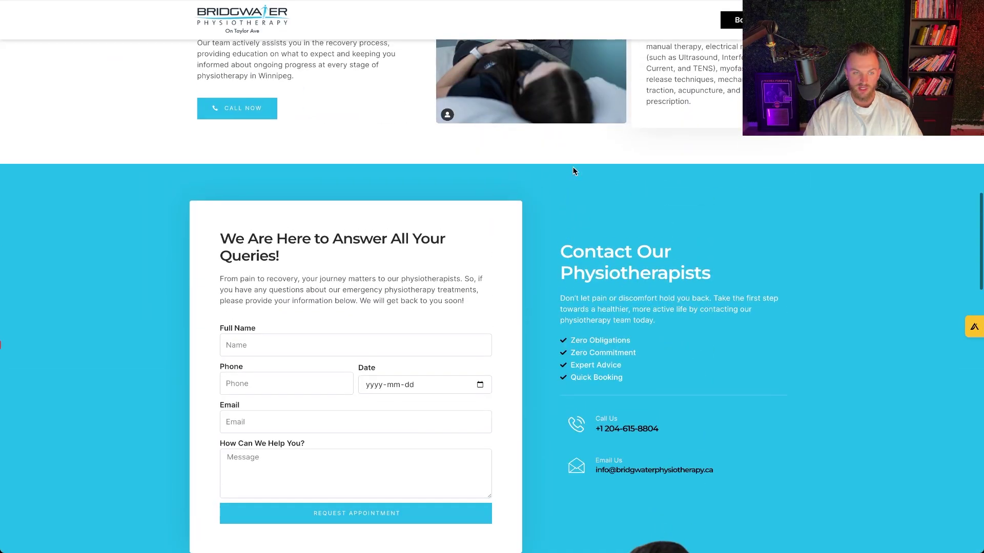
scroll(575, 171, down, 5)
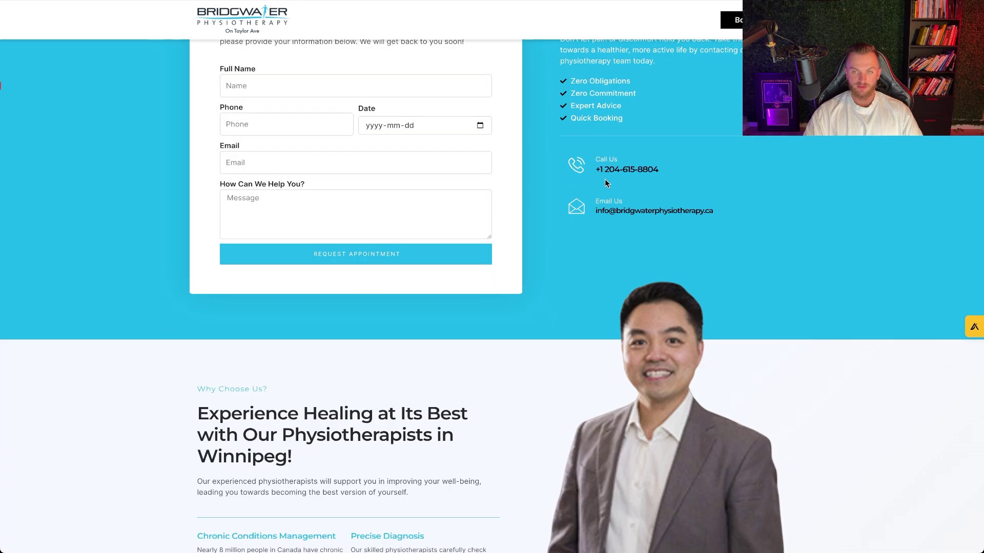
scroll(610, 259, up, 4)
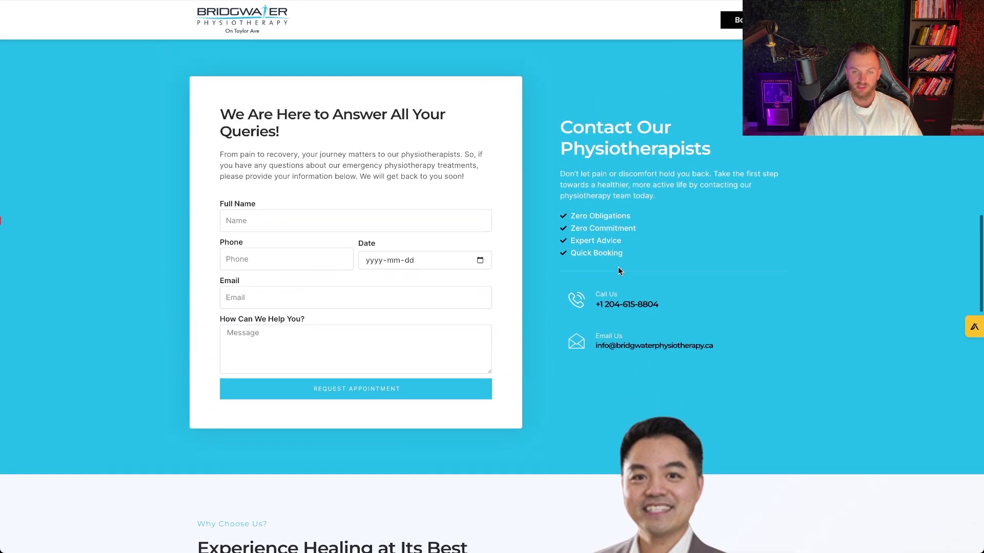
scroll(619, 268, down, 1)
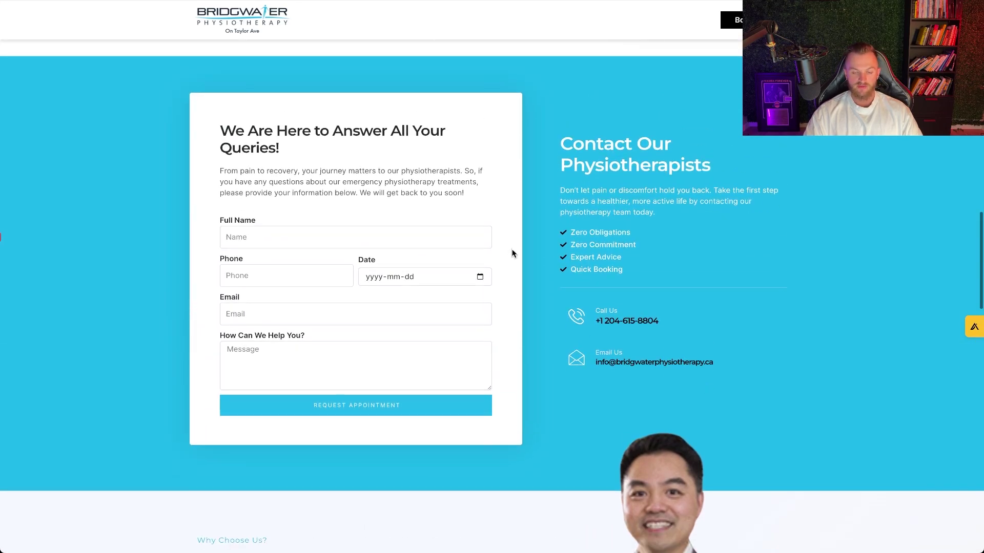
scroll(548, 277, down, 15)
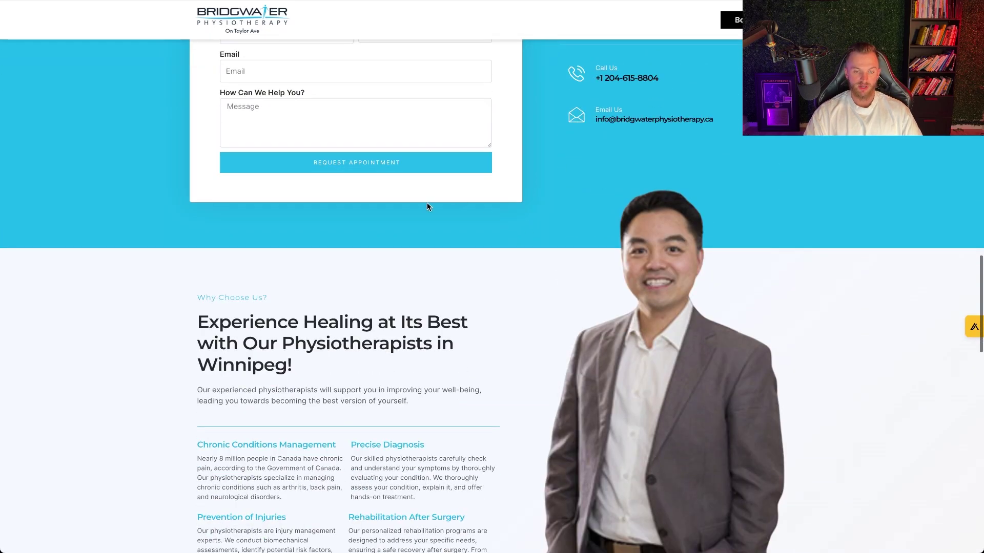
scroll(491, 151, down, 11)
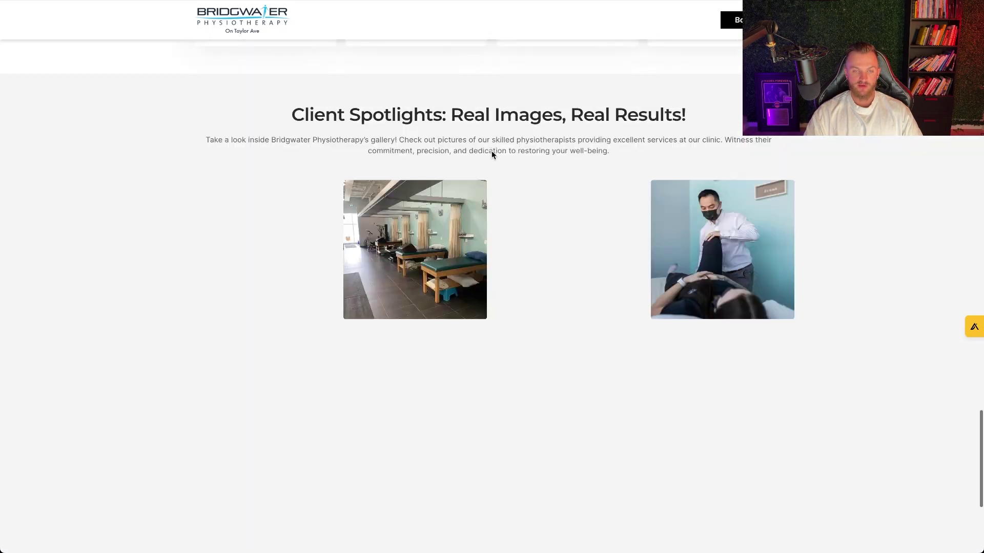
scroll(491, 152, up, 20)
scroll(491, 154, up, 6)
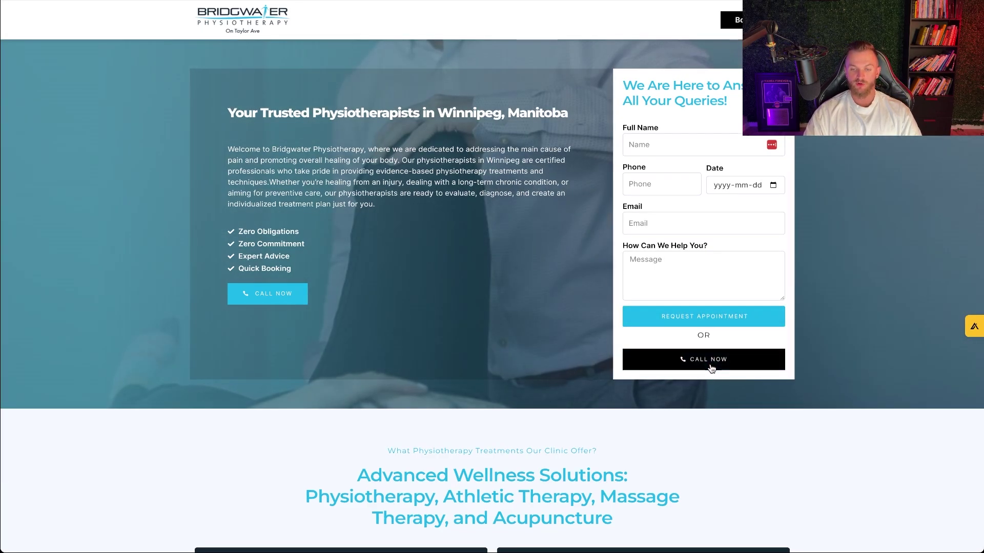
Test the landing page's Call Now link and the inquiry form's Full Name field, leaving both without submitting anything
click(711, 367)
click(545, 58)
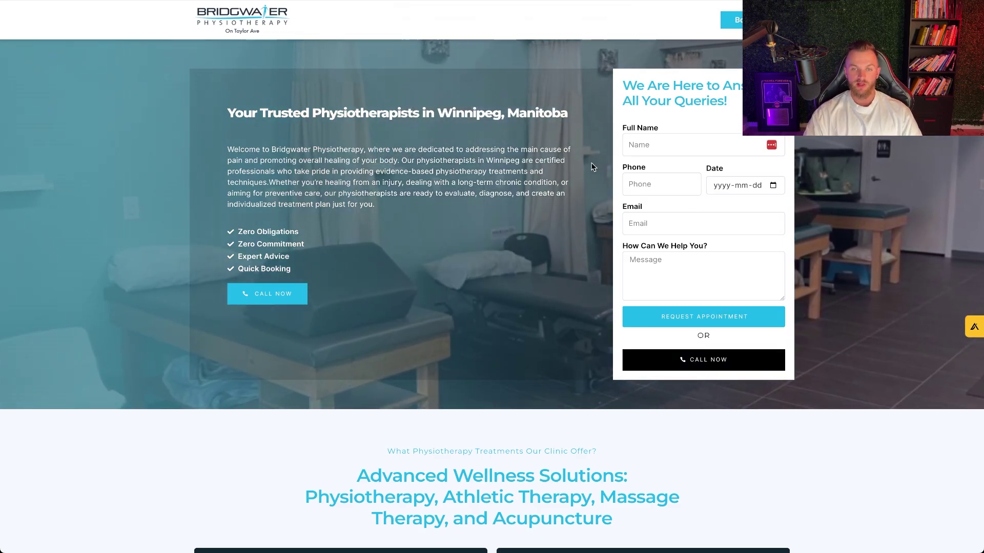
click(651, 148)
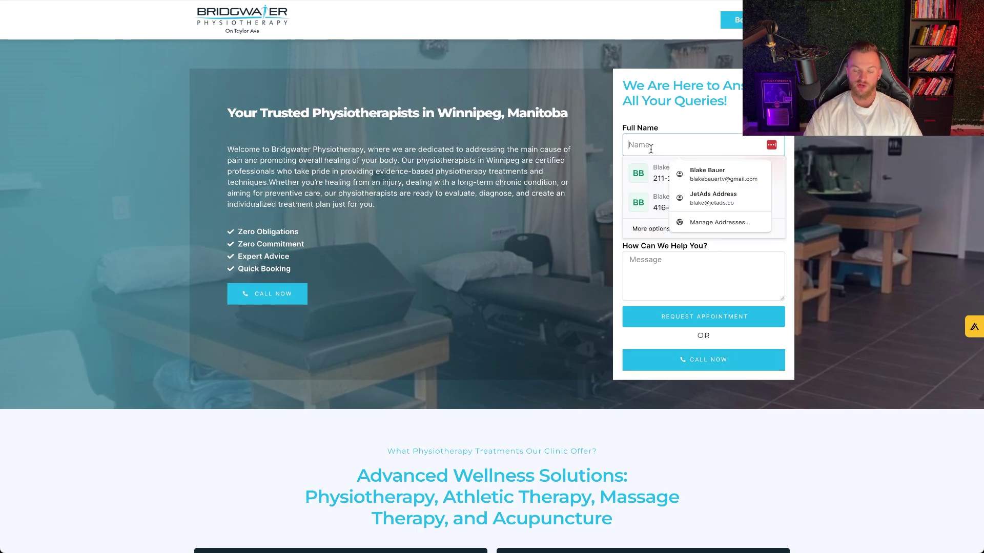
click(589, 205)
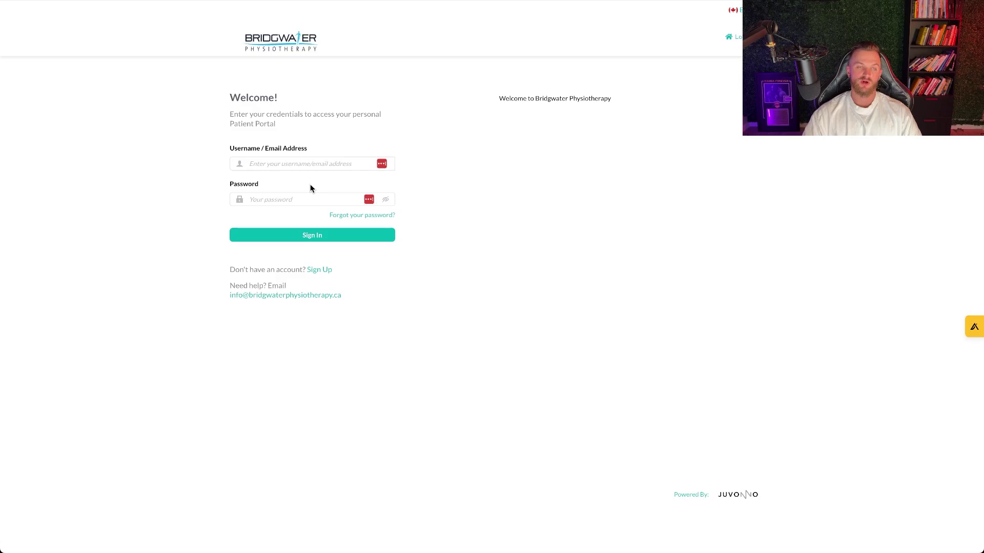
Return to the Bridgwater landing page and examine its treatments, call and booking links, inquiry forms and contact details
key(ctrl+Tab)
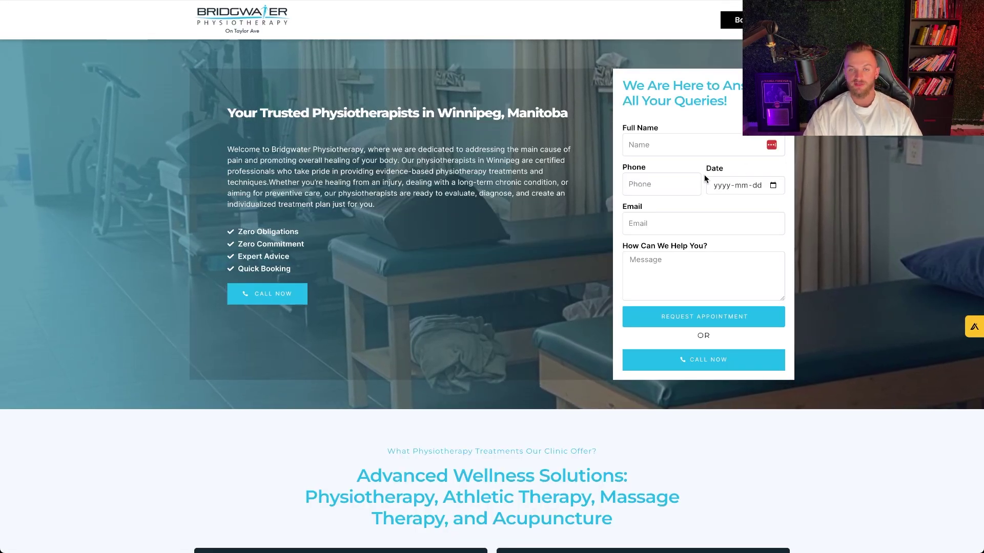
scroll(647, 221, down, 5)
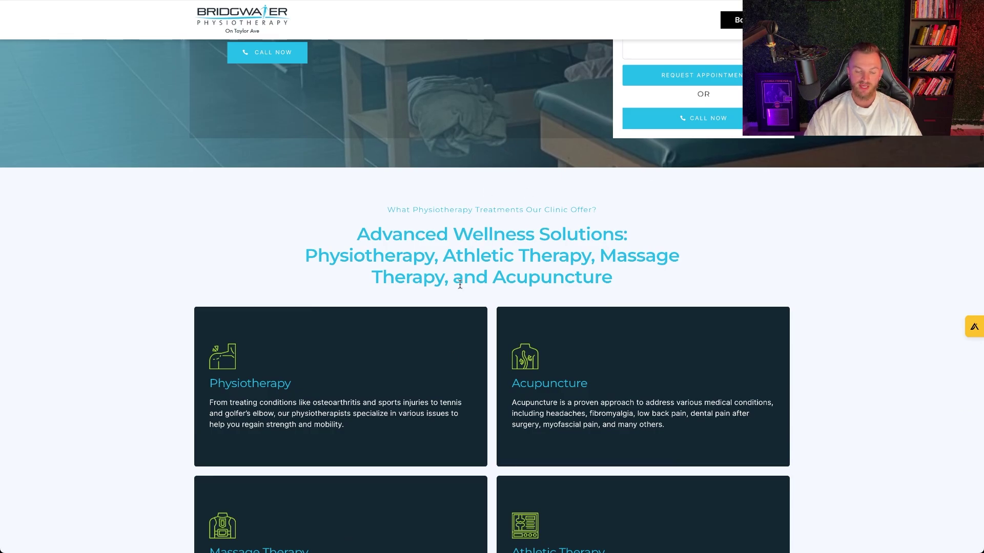
scroll(467, 266, down, 5)
scroll(477, 246, down, 6)
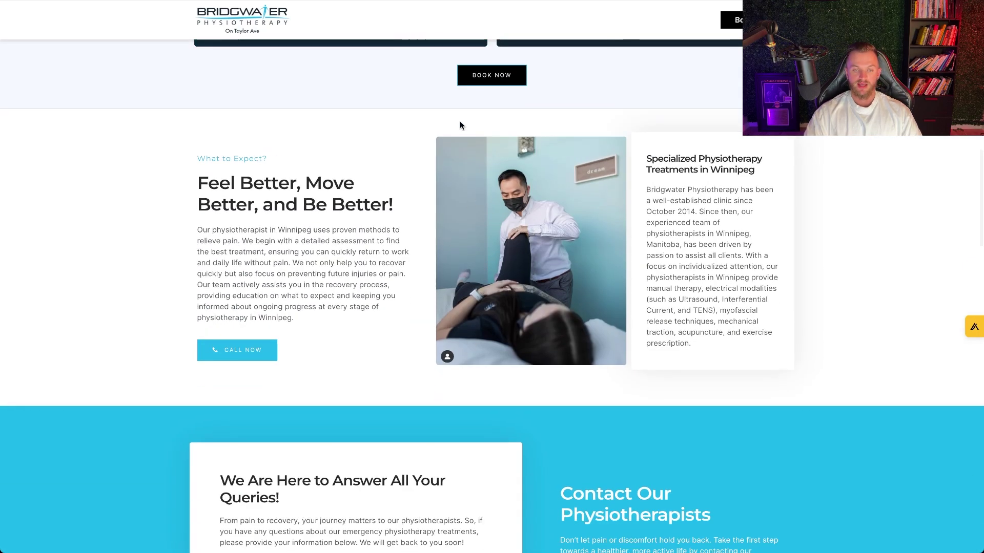
scroll(459, 121, down, 6)
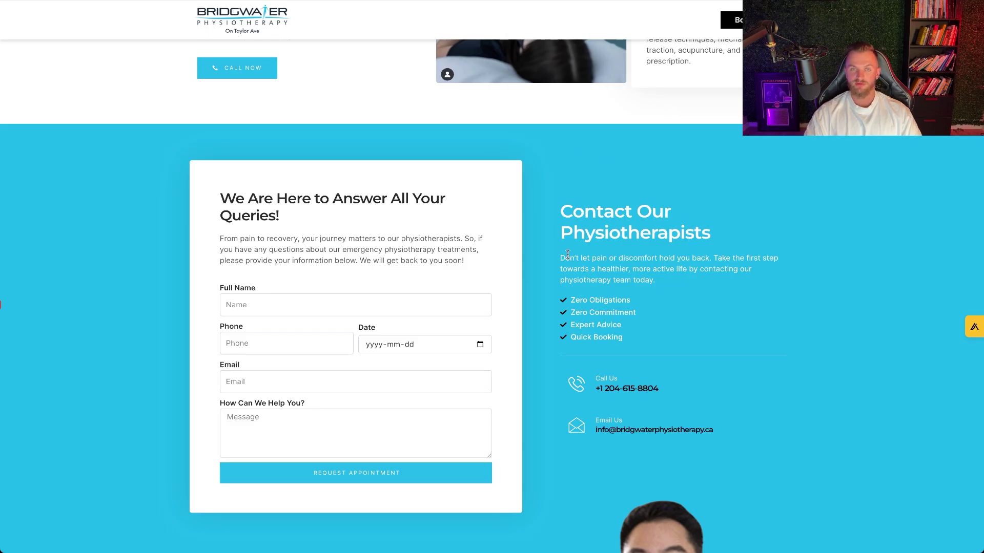
scroll(567, 254, down, 4)
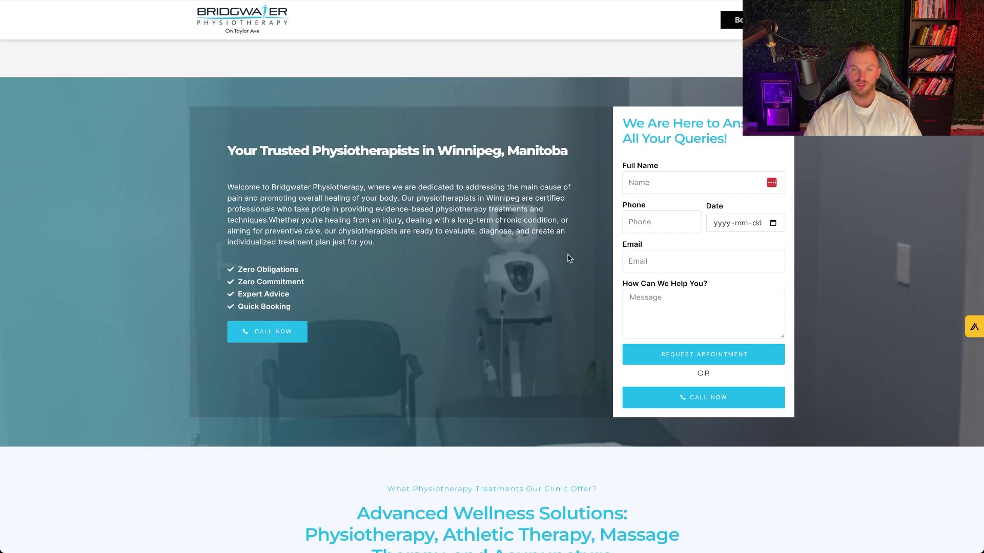
scroll(491, 246, down, 1)
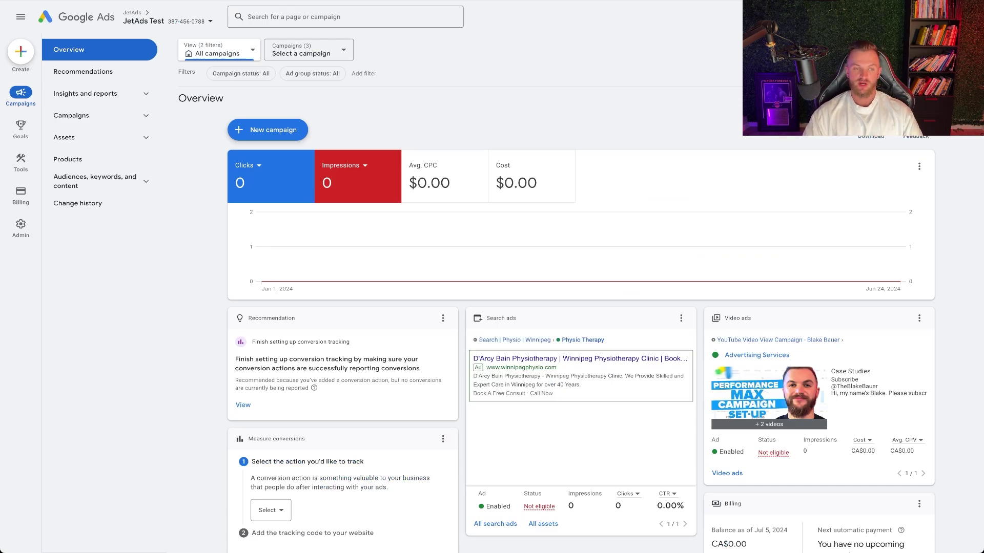
click(273, 132)
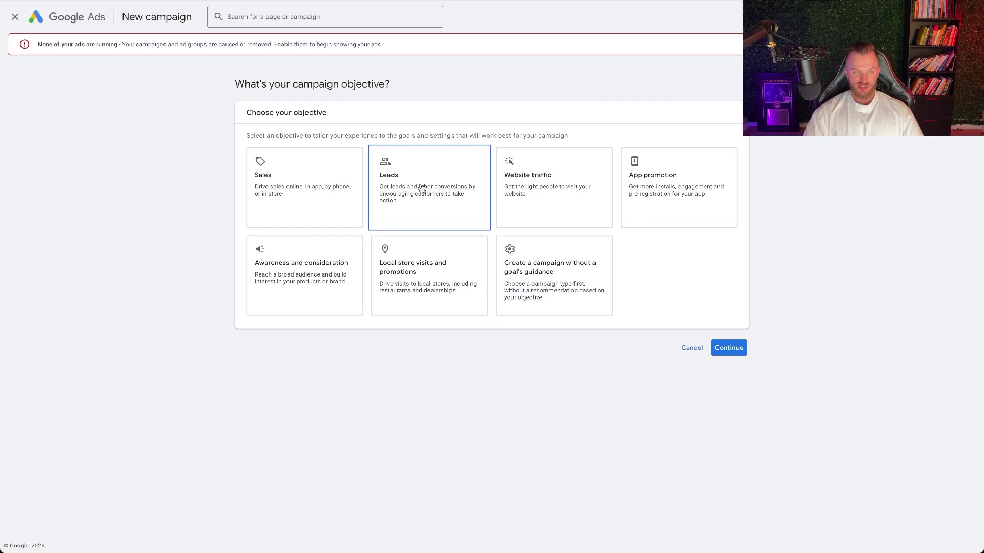
click(447, 213)
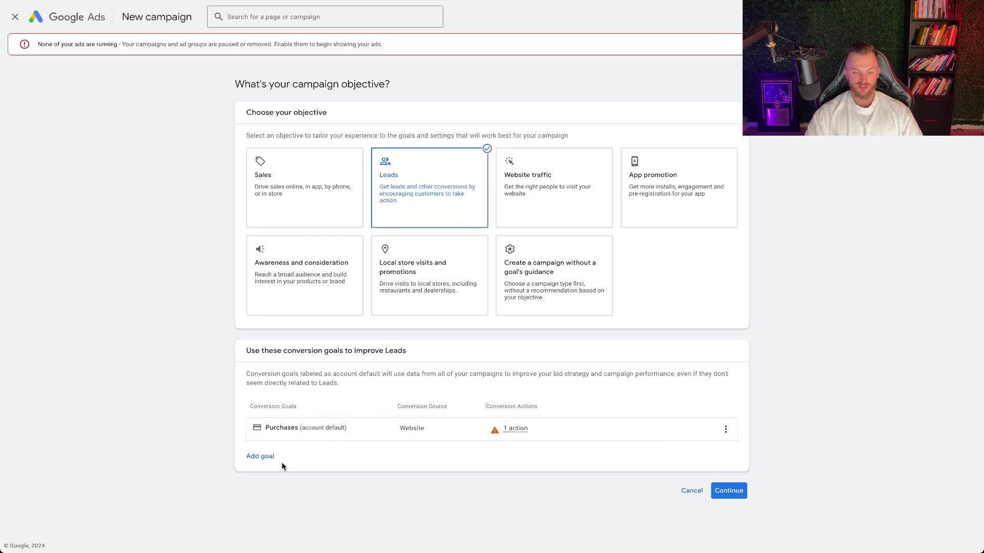
click(692, 491)
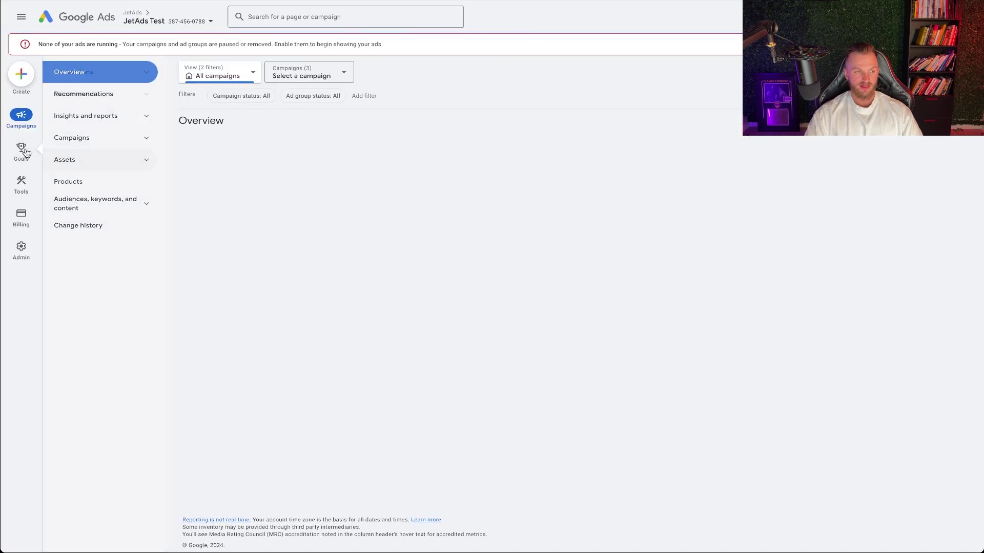
Open the conversions summary in Google Ads and examine the account's conversion goals and actions
mouse_move(21, 150)
click(92, 72)
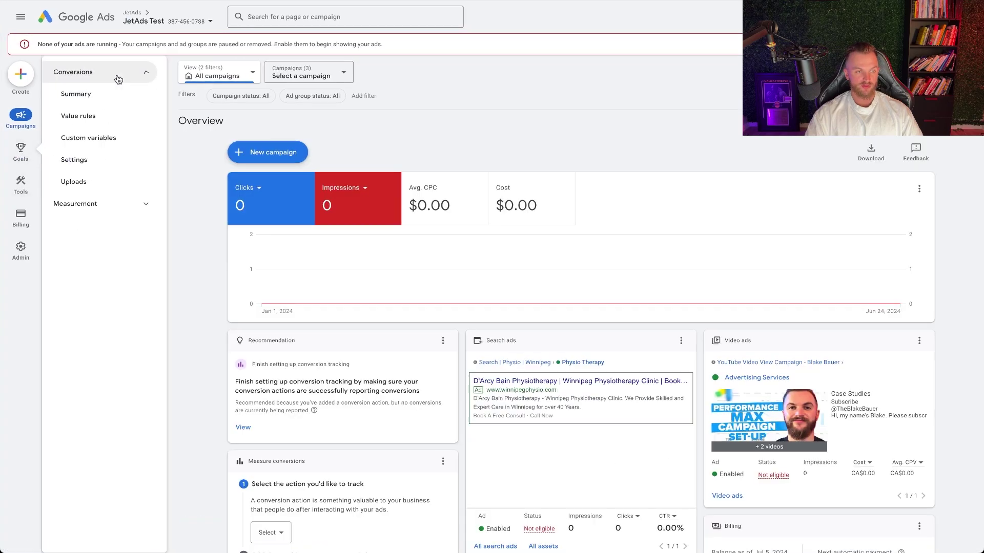
click(85, 104)
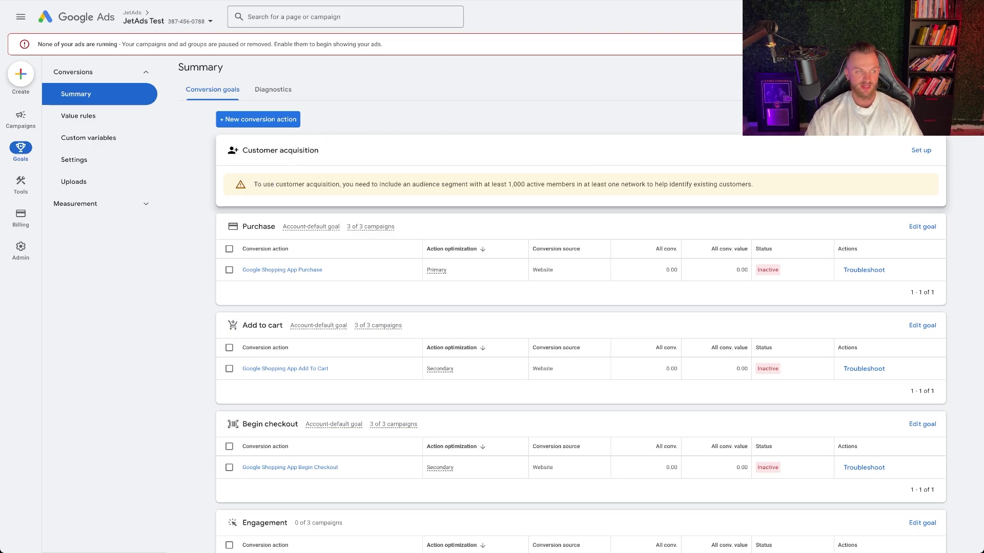
Start a new campaign with the Leads objective, keep the default Purchases conversion goal, and choose the Search campaign type
click(77, 71)
click(274, 149)
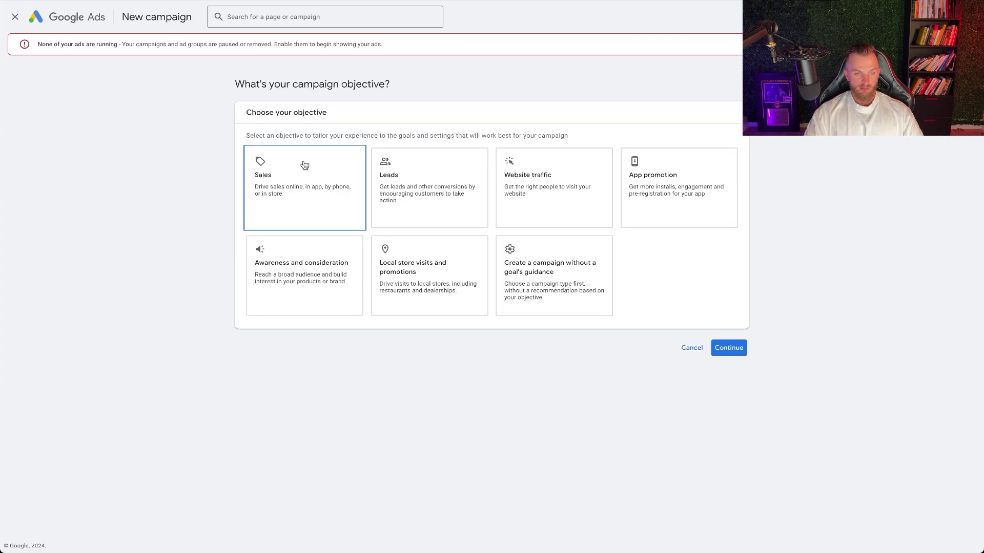
click(415, 186)
click(727, 492)
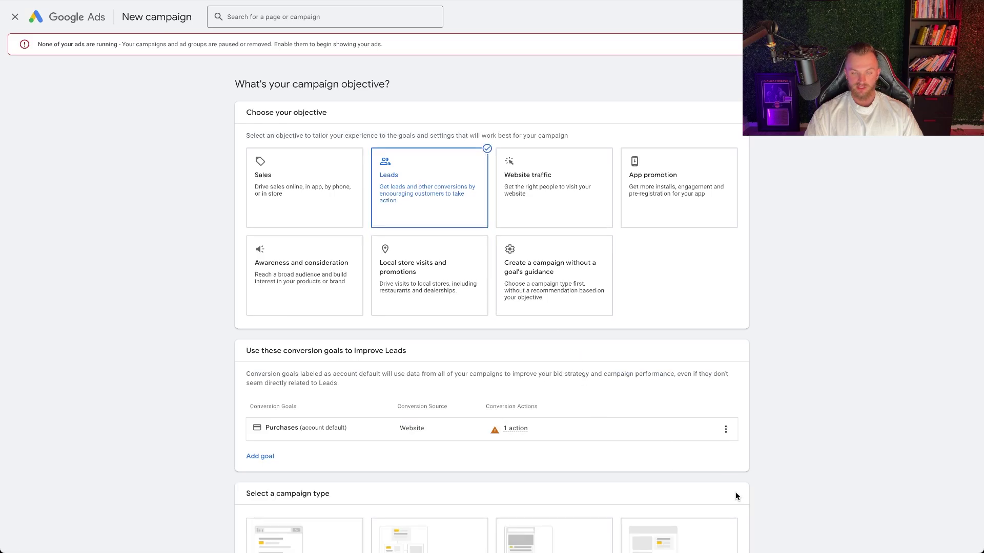
scroll(472, 301, down, 4)
click(314, 332)
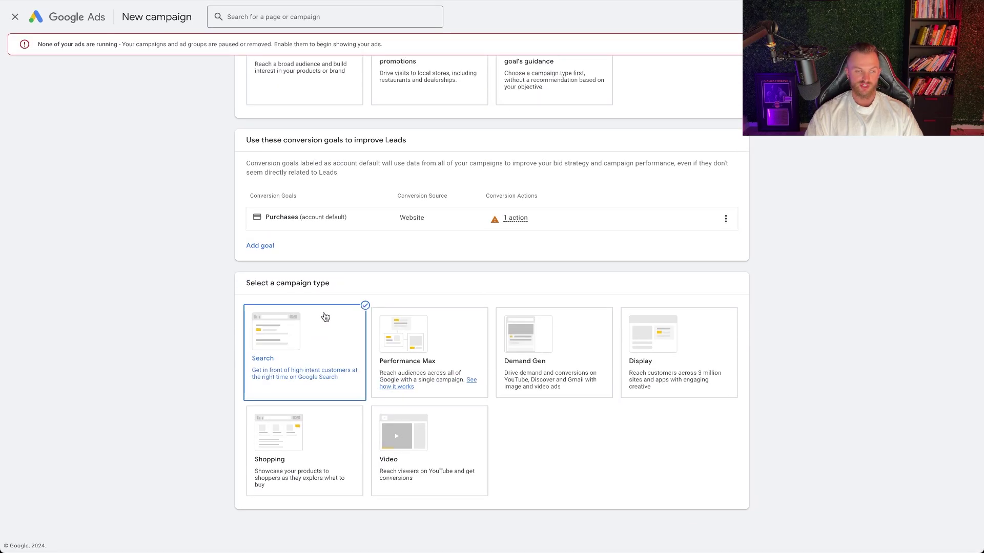
scroll(533, 365, down, 4)
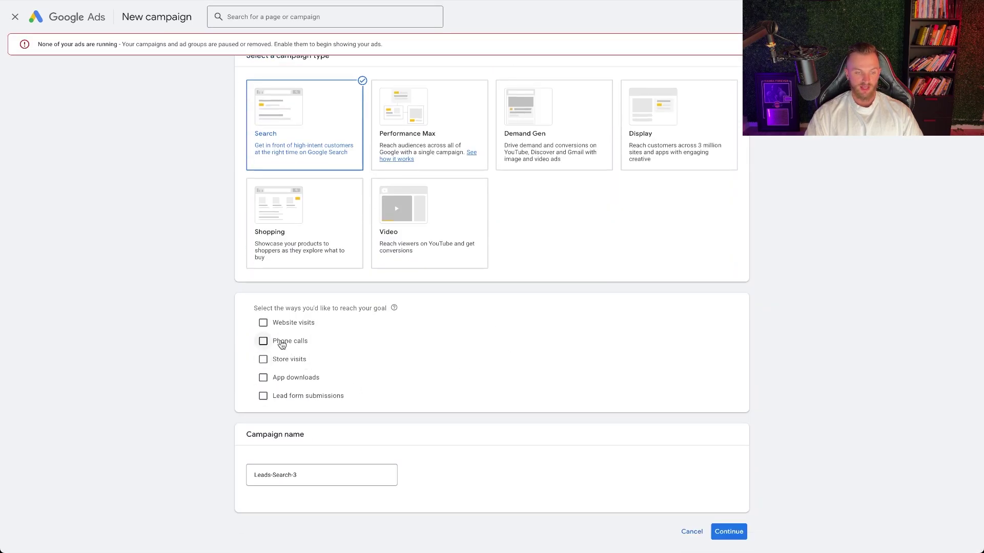
click(263, 323)
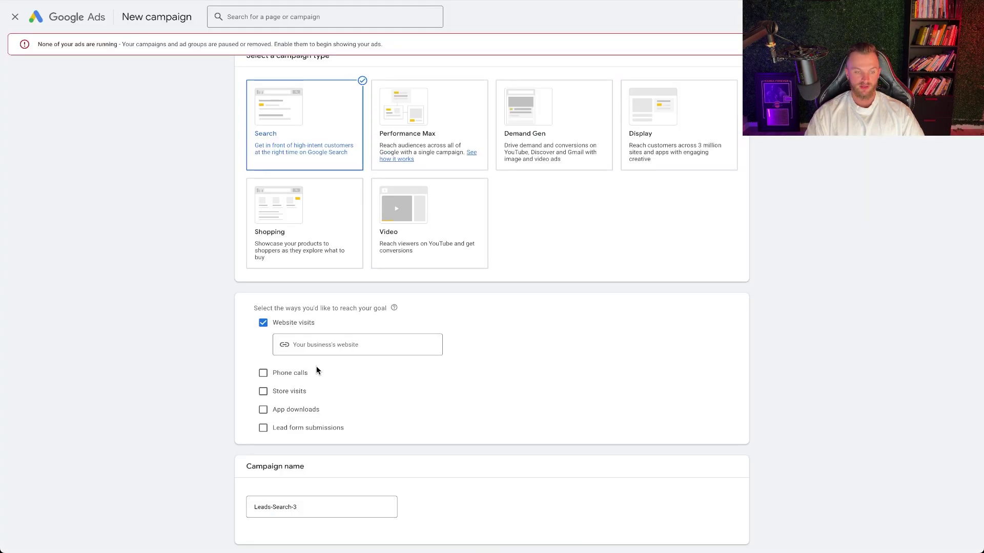
click(320, 348)
text(https://bridgwaterphysiotherapy.ca/appointment/)
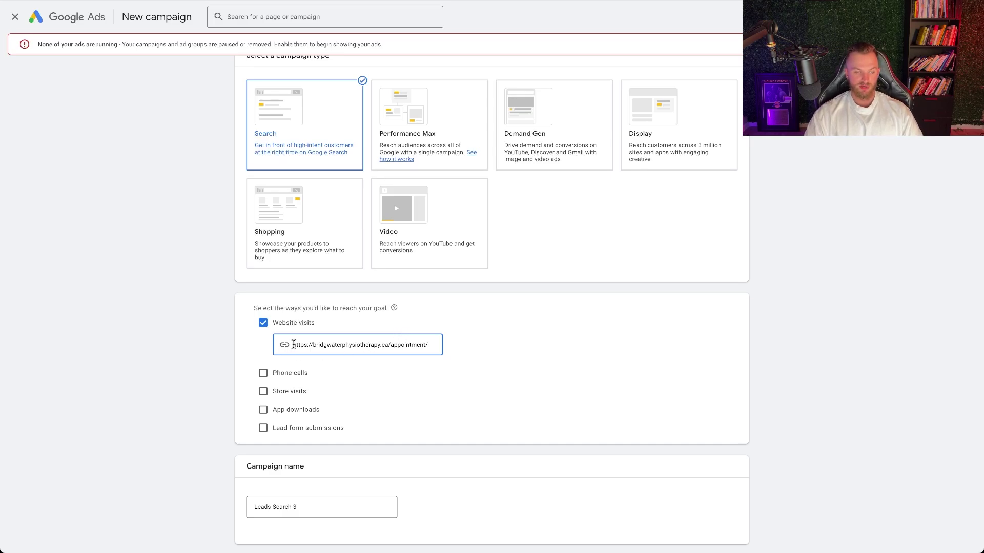
drag(293, 344, 481, 345)
Name the campaign "Physiotherapy | Search | Location | JET" and continue to the bidding settings
scroll(371, 385, down, 1)
drag(308, 444, 239, 447)
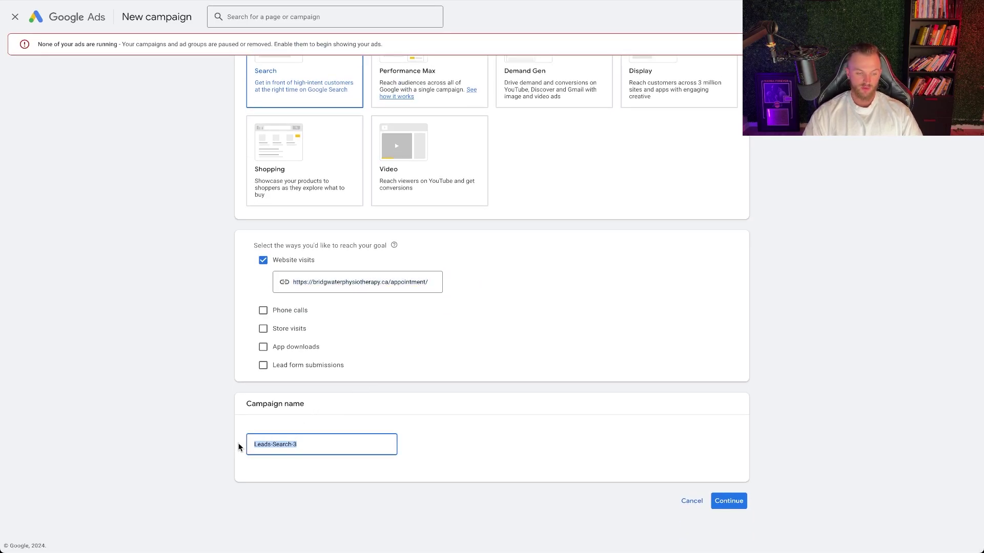
text(Physiotherapy |)
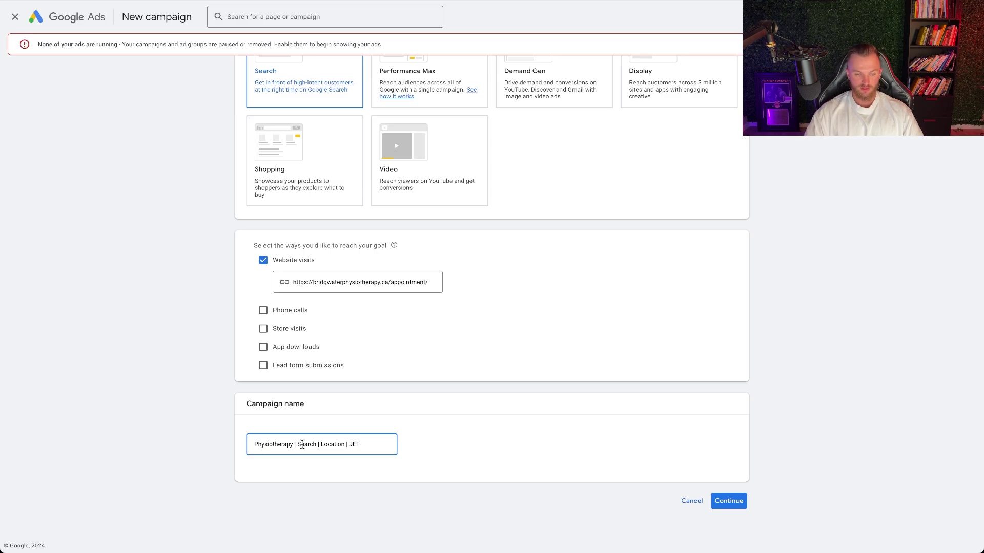
click(705, 456)
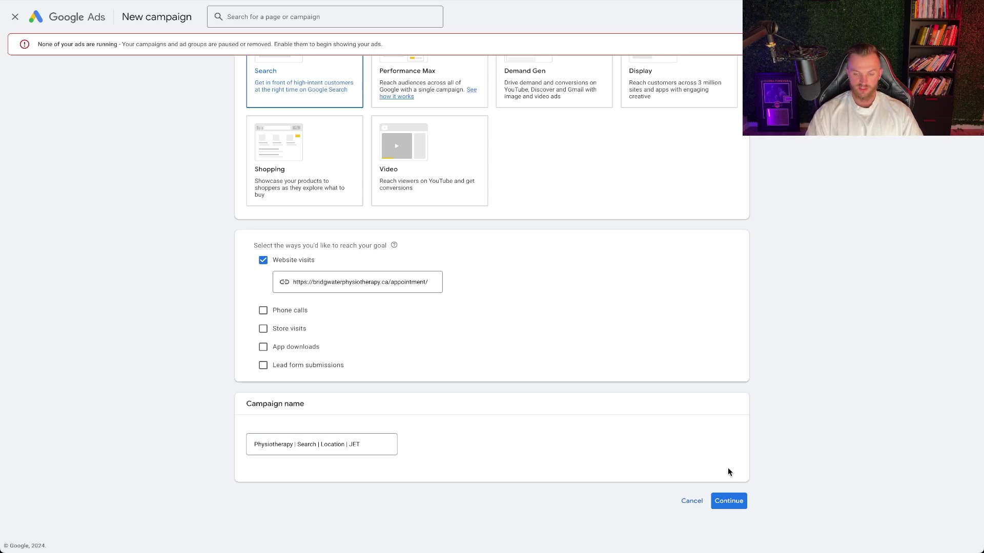
click(734, 507)
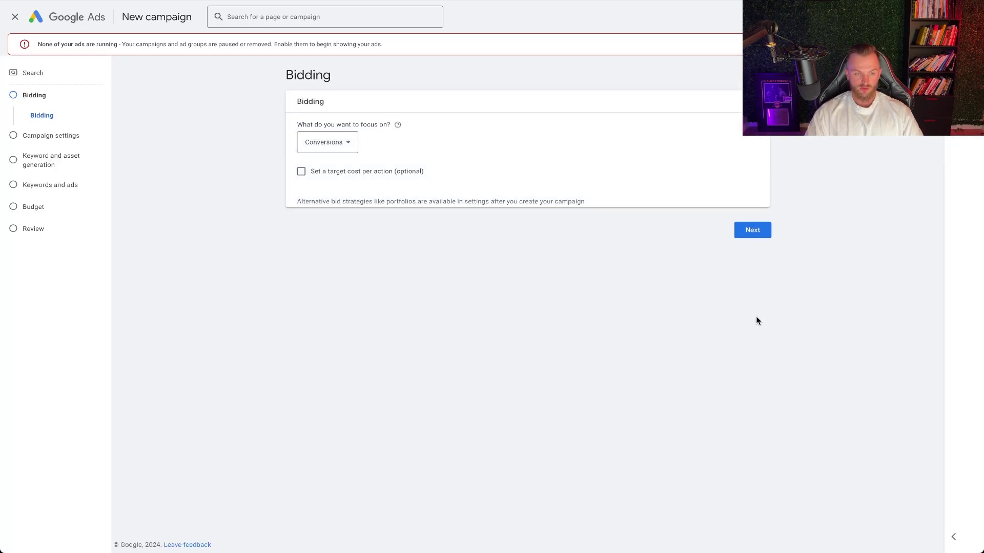
Set the bidding focus to Clicks without a maximum cost per click limit and proceed to the campaign settings
click(330, 153)
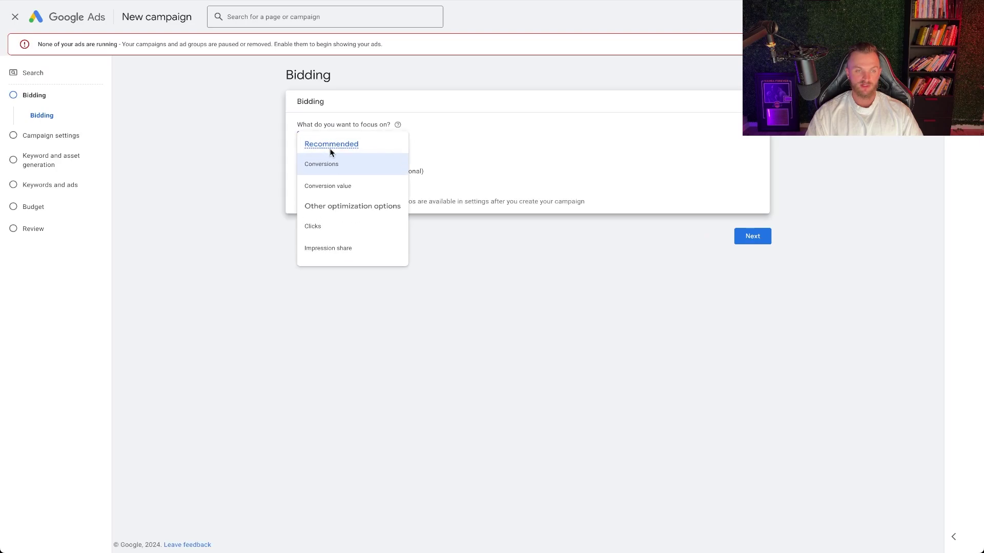
click(326, 232)
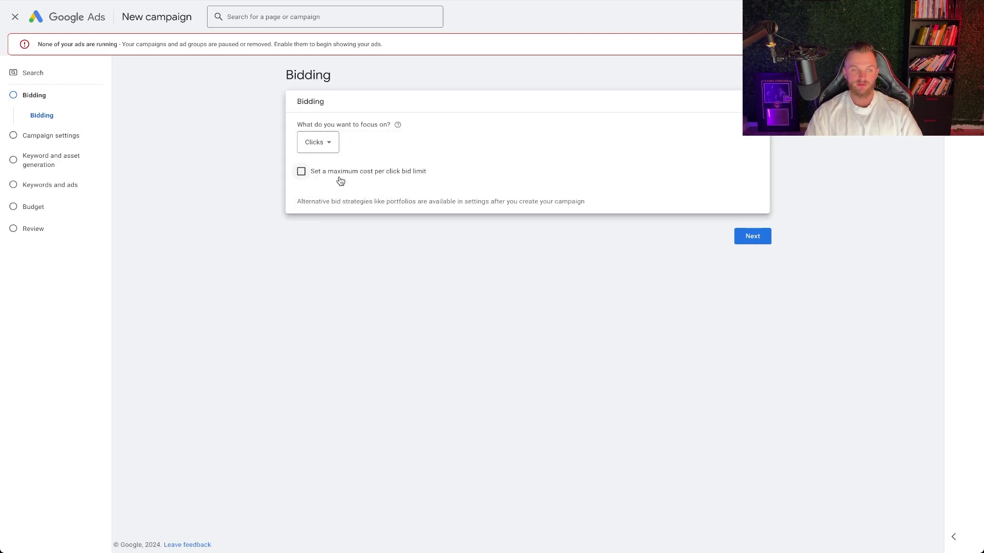
click(321, 154)
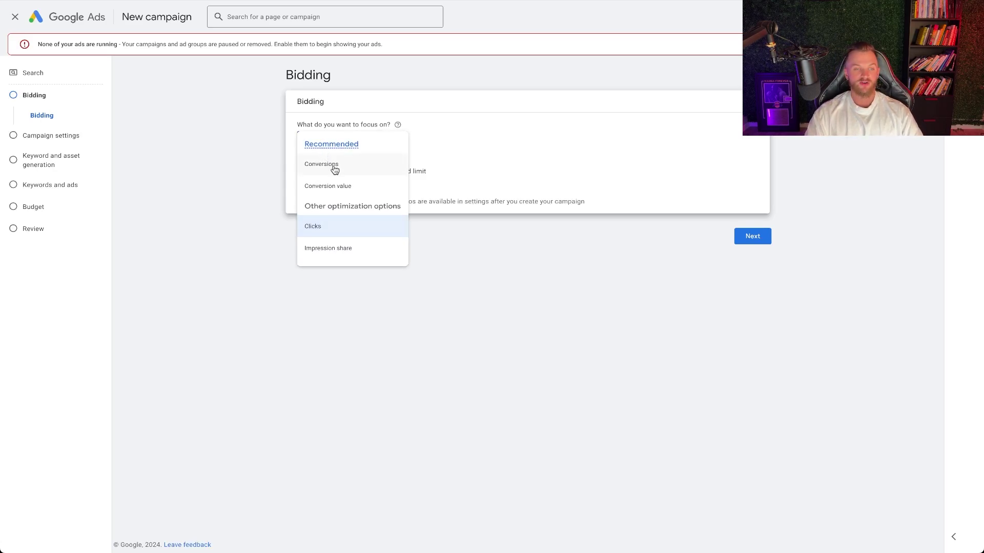
click(476, 128)
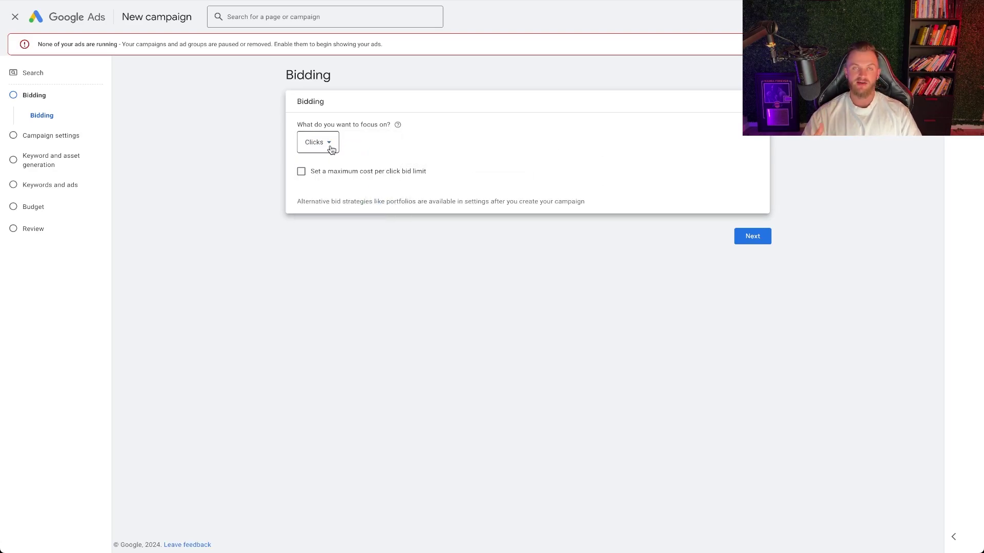
click(330, 148)
click(478, 151)
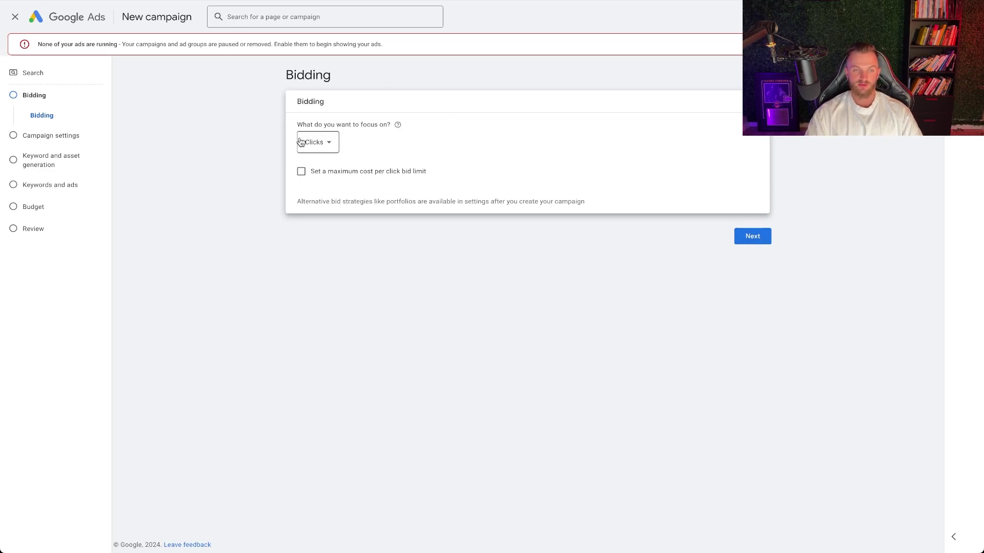
click(760, 239)
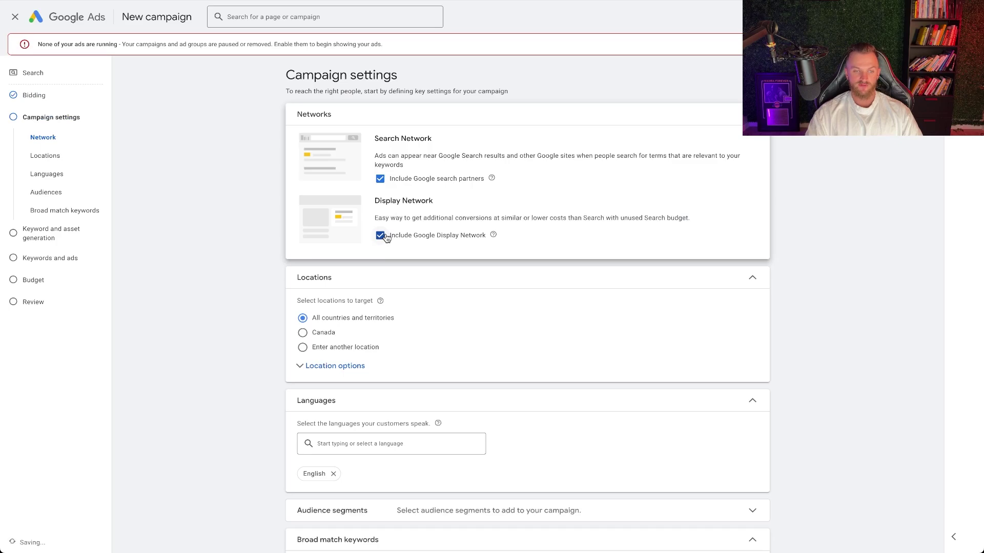
Exclude the Google Display Network and Google search partners from the campaign's networks
click(382, 236)
click(384, 177)
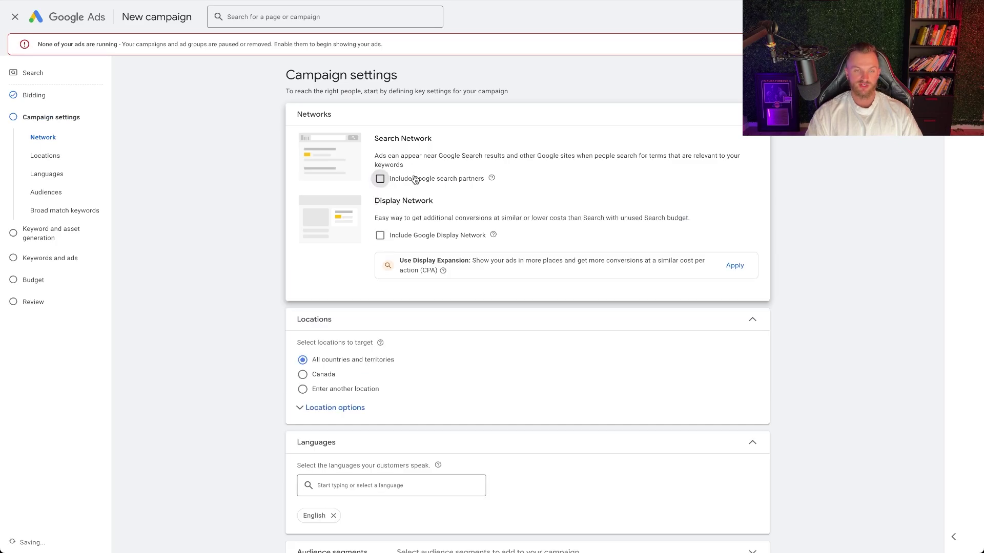
drag(435, 138, 359, 139)
click(424, 152)
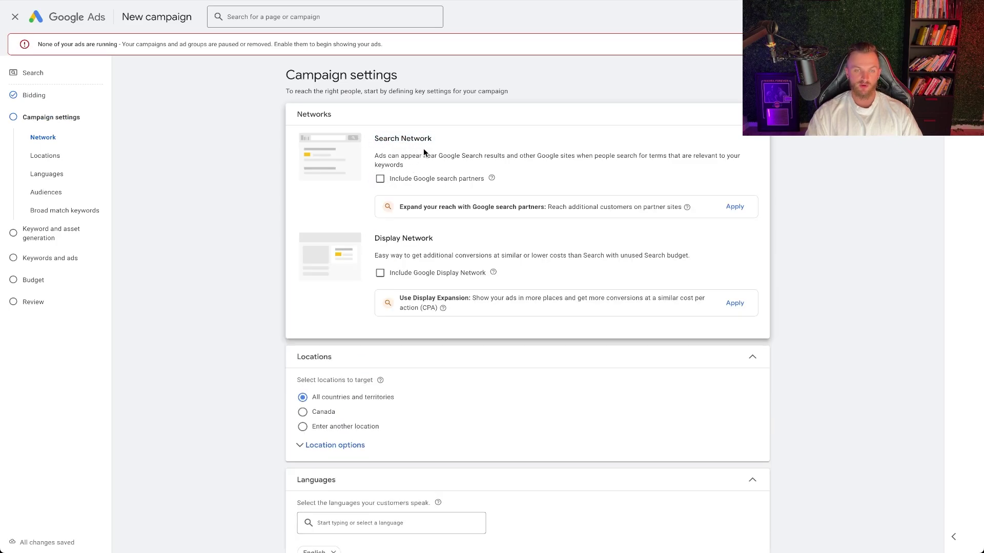
Set location targeting to a custom location and copy the clinic's postal code from its Google business listing
scroll(438, 159, down, 3)
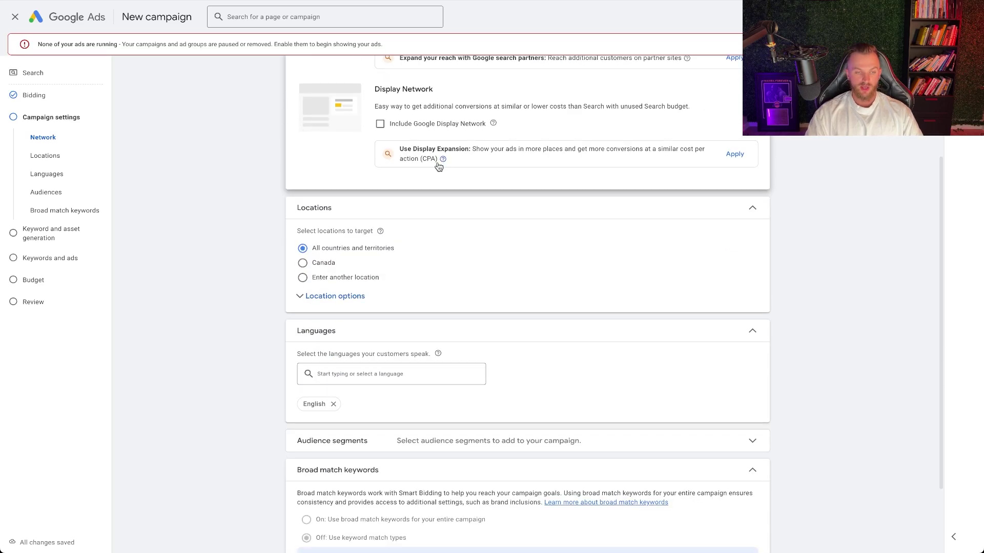
click(302, 277)
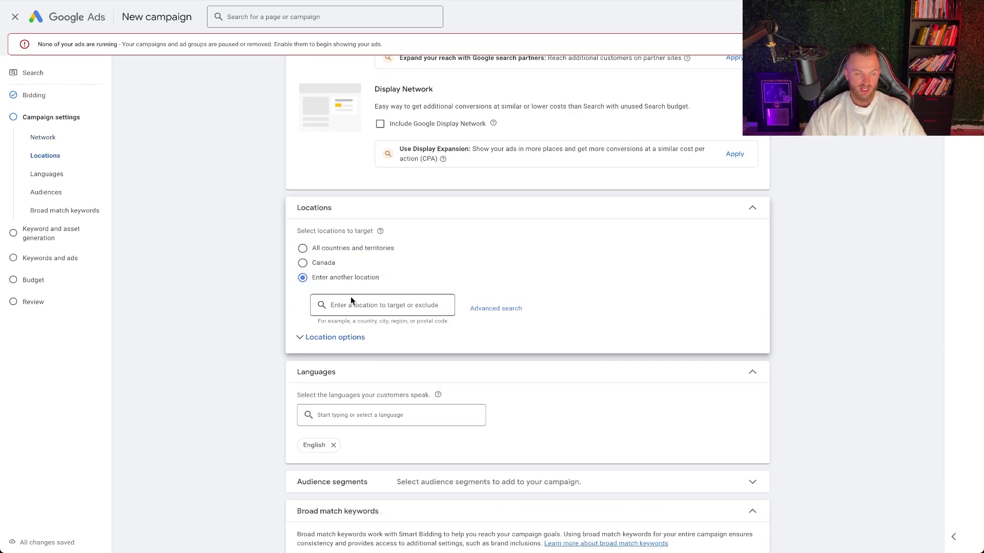
click(351, 298)
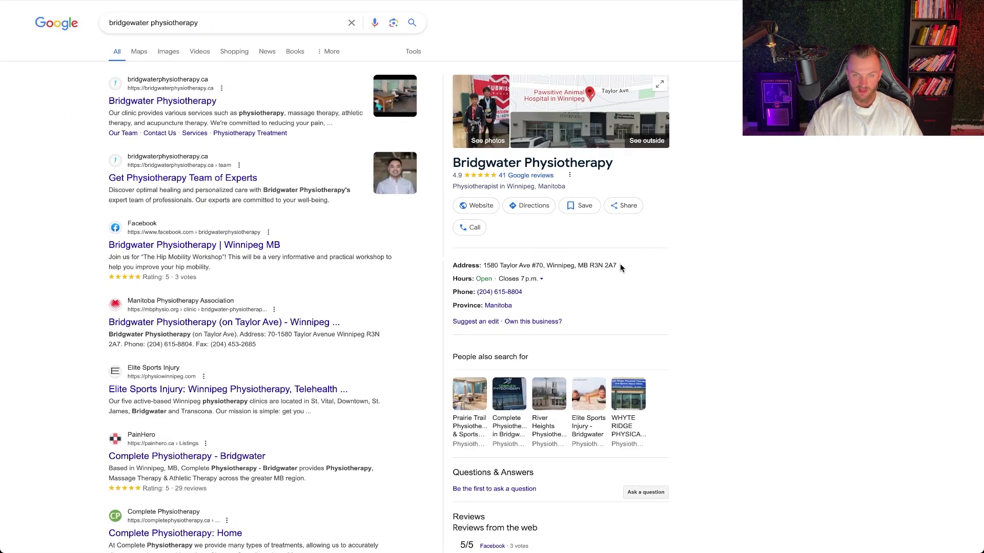
drag(620, 266, 590, 264)
key(ctrl+c)
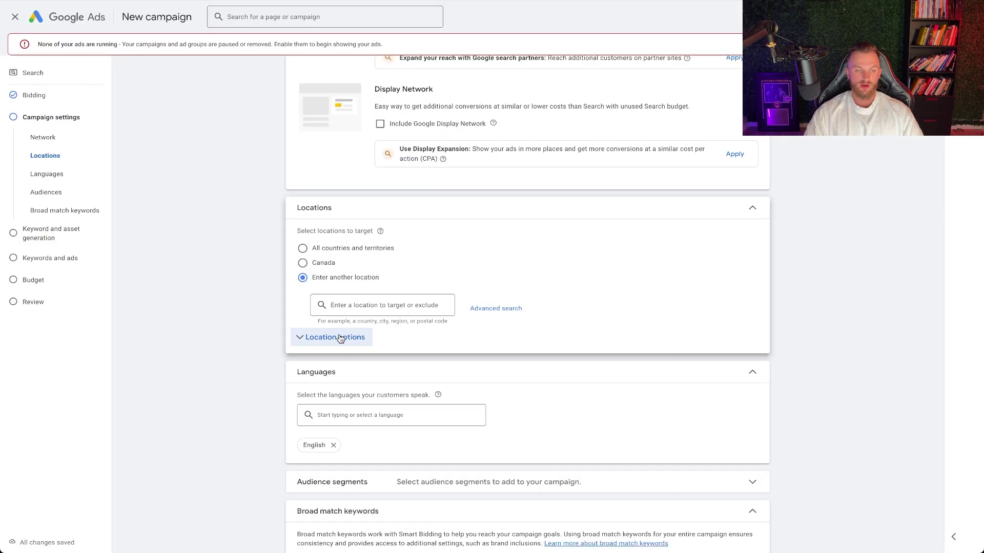
Look up the copied clinic postal code in the location targeting and target the R3P, Manitoba, Canada postal code area
click(354, 306)
key(ctrl+v)
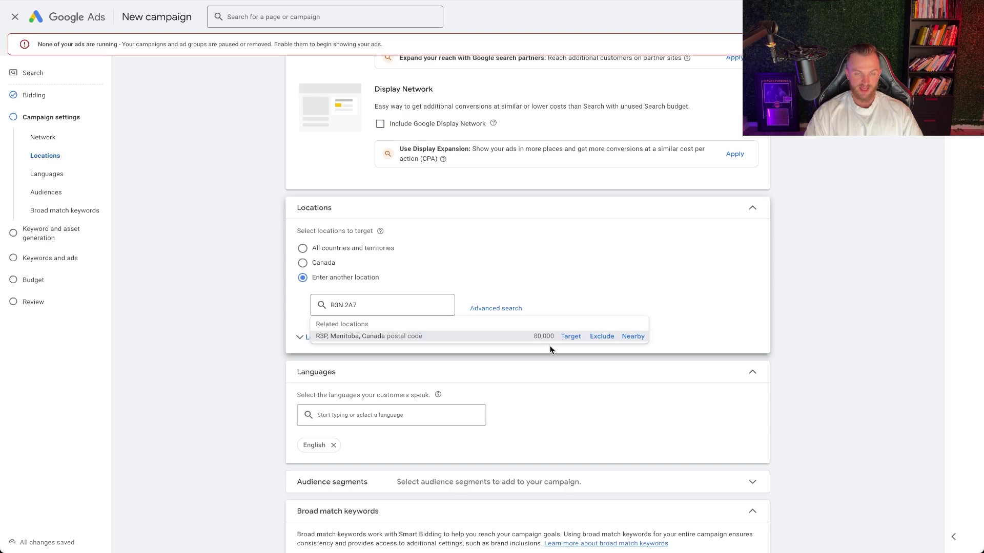
click(579, 336)
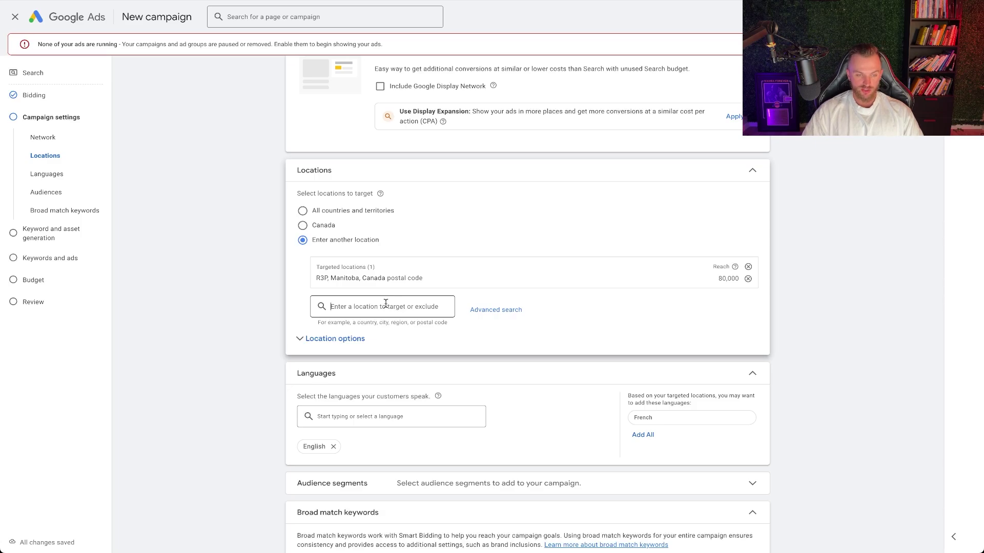
Add the city of Winnipeg, Manitoba, Canada to the targeted locations and open the advanced location search
text(winnipeg)
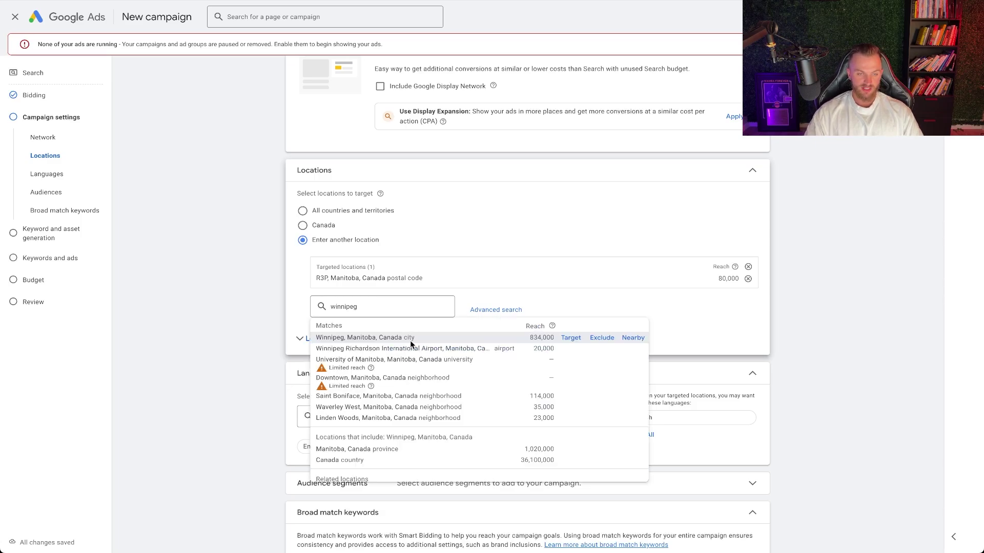
click(409, 340)
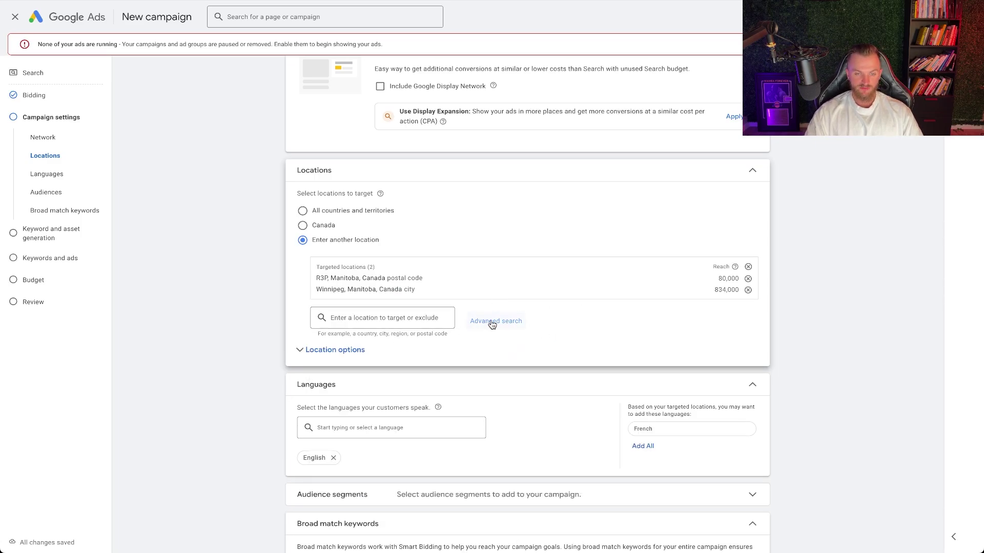
click(492, 322)
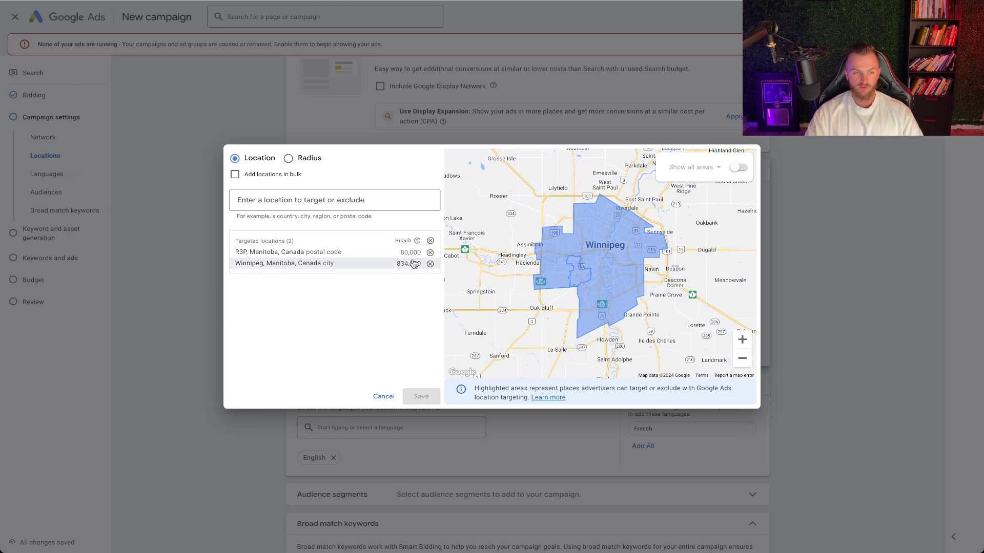
Remove the Winnipeg city target and inspect the R3P postal code area on the map
click(430, 263)
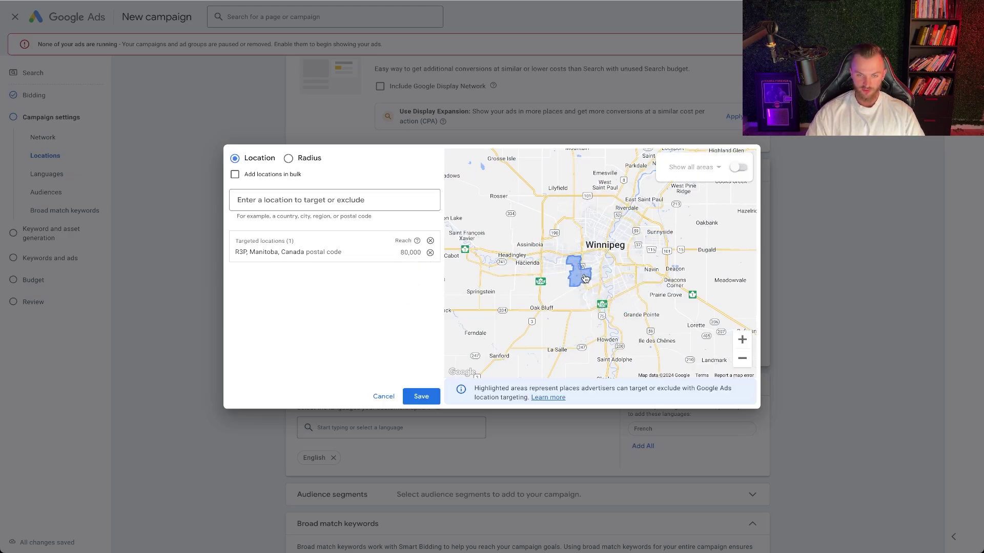
scroll(586, 278, up, 3)
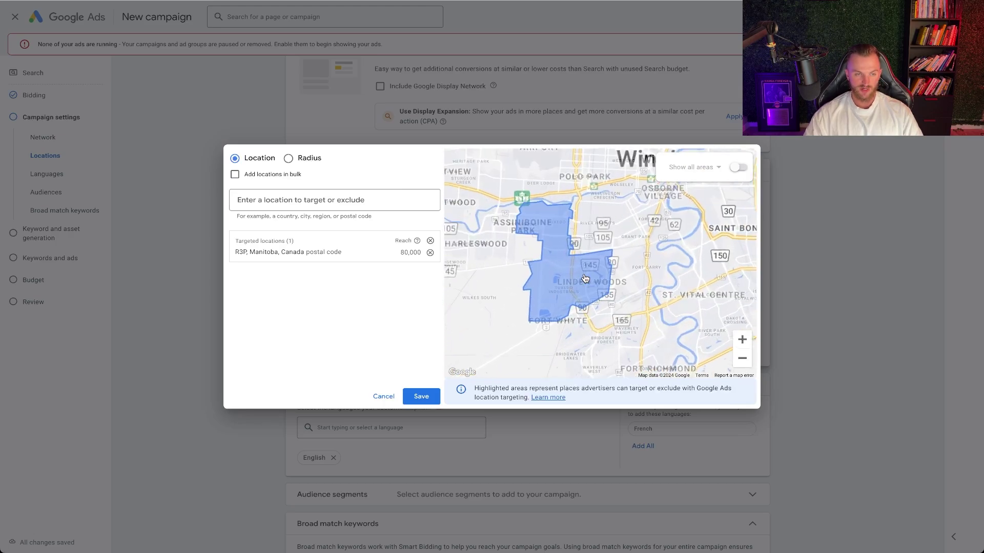
scroll(586, 278, up, 2)
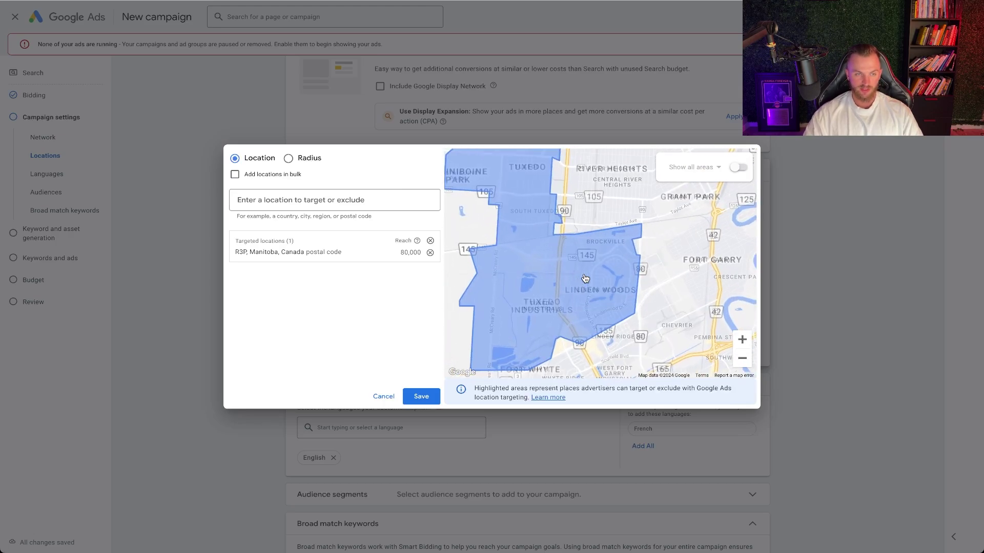
Target a 20 mi radius around the clinic's copied postal code and remove the R3P postal code target
click(288, 158)
click(306, 200)
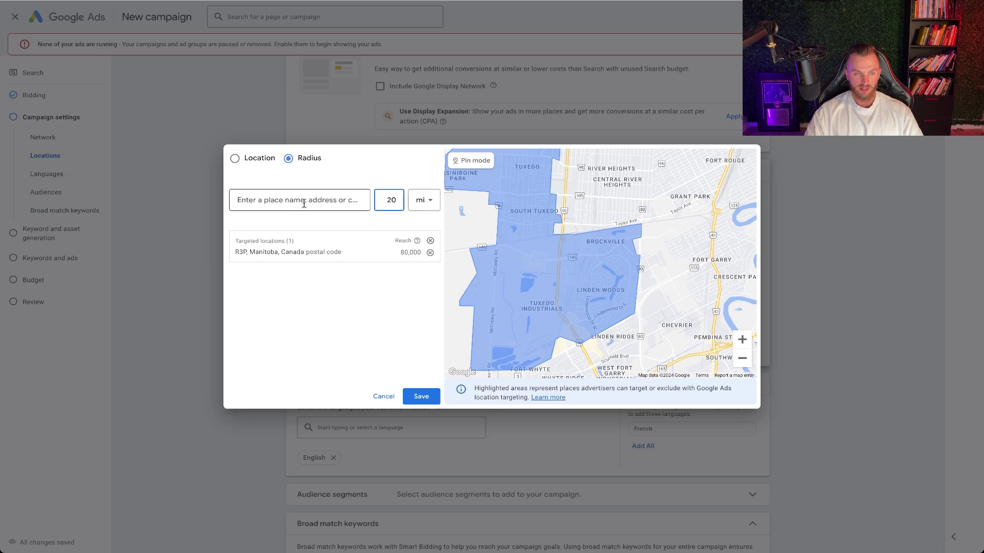
key(ctrl+v)
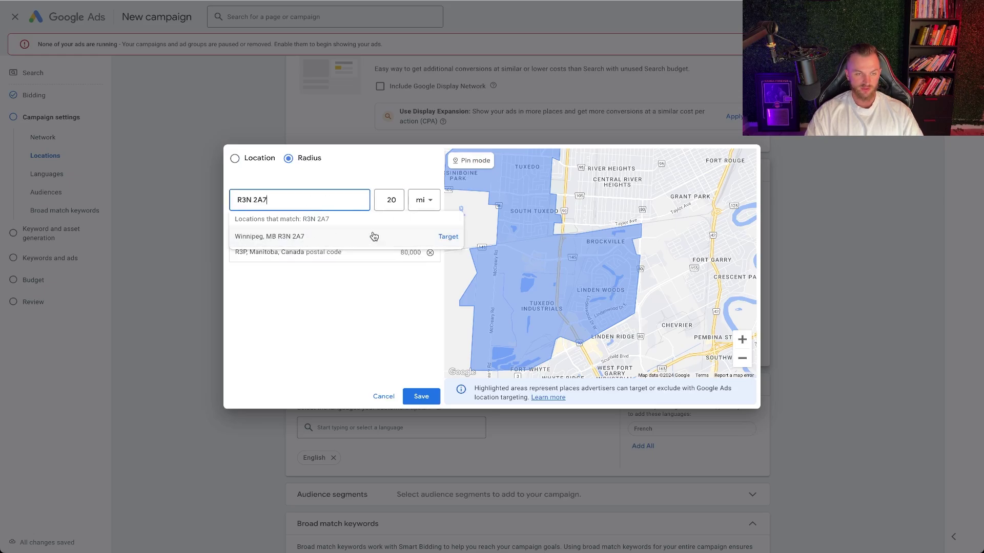
click(447, 236)
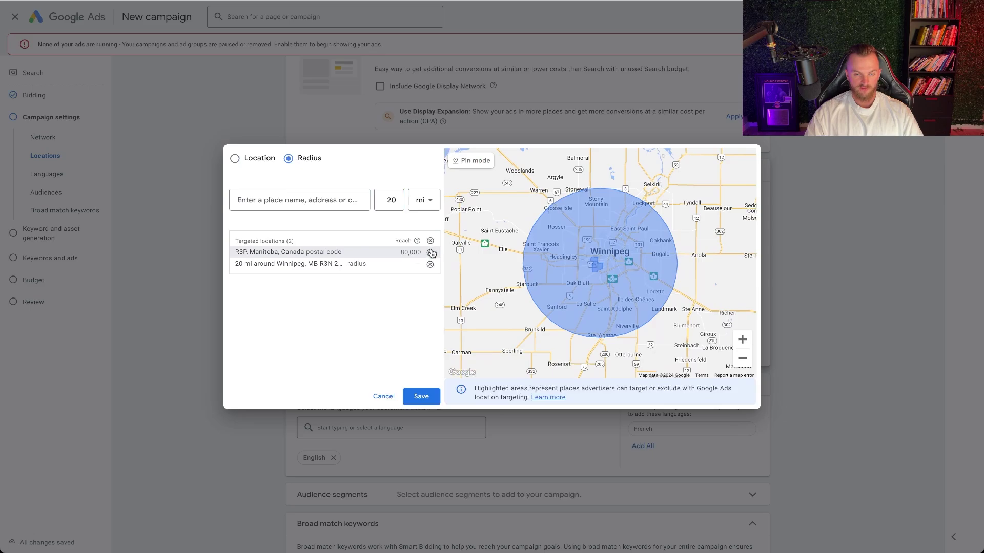
click(430, 253)
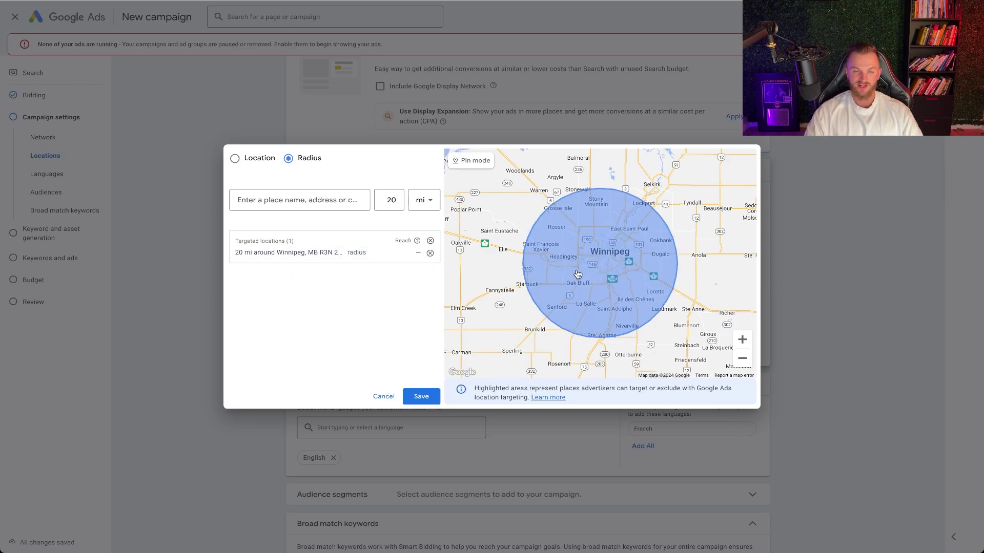
Set the target radius around the clinic's postal code to 5 mi and check its coverage on the map
click(400, 200)
double_click(400, 200)
text(5)
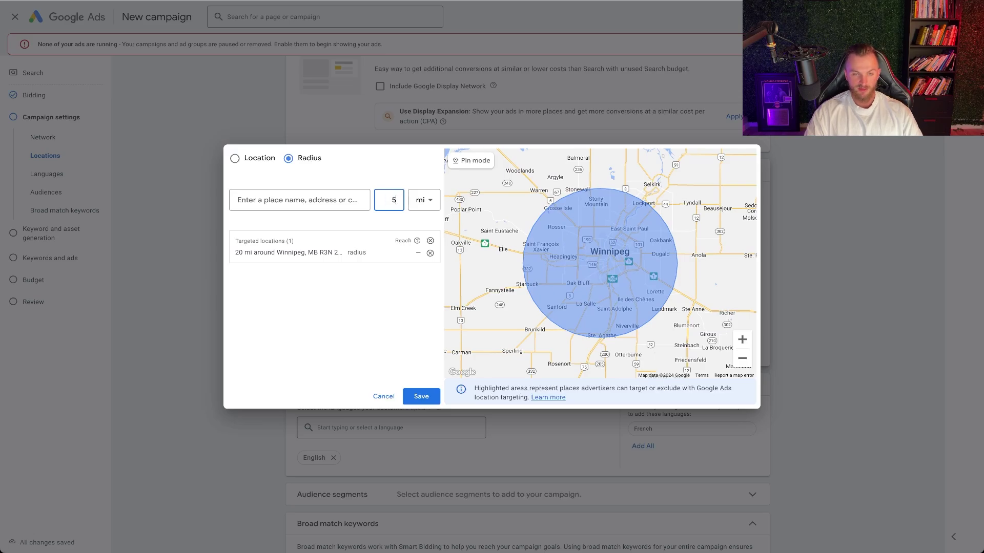
click(405, 313)
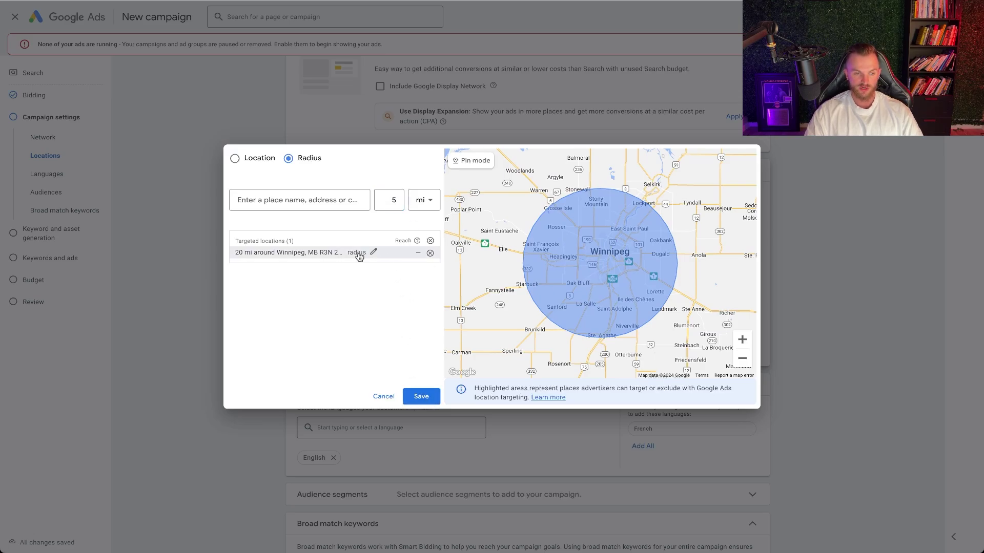
click(374, 254)
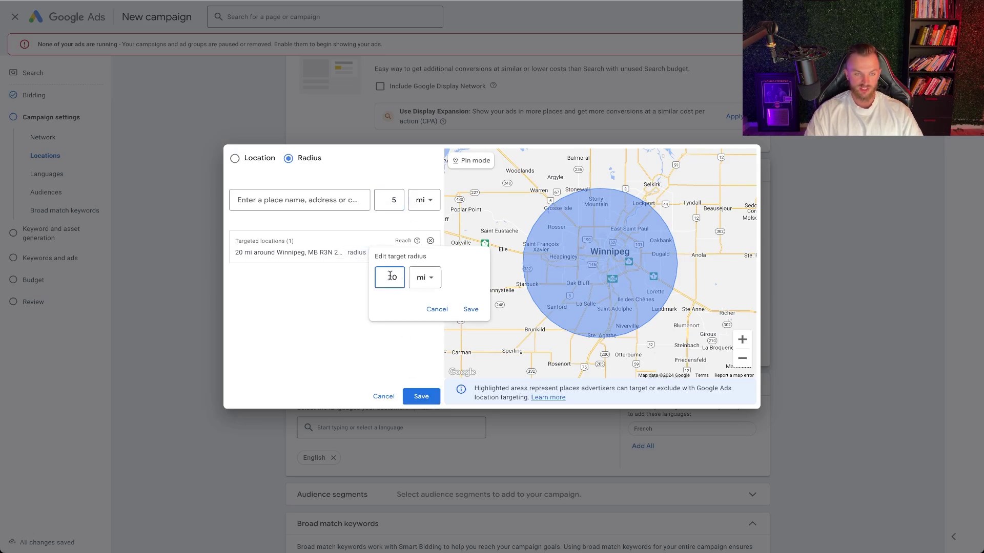
double_click(389, 277)
text(5)
click(469, 310)
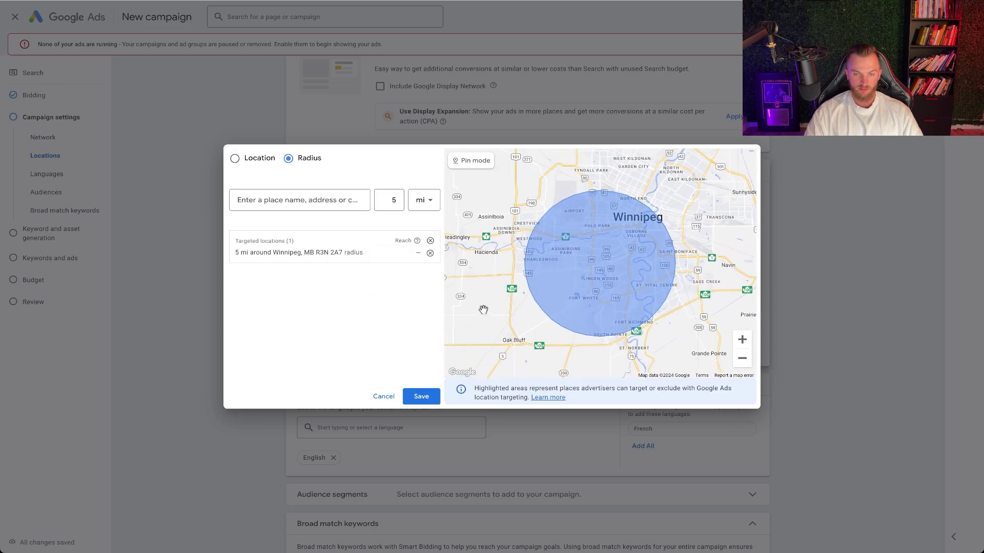
click(751, 362)
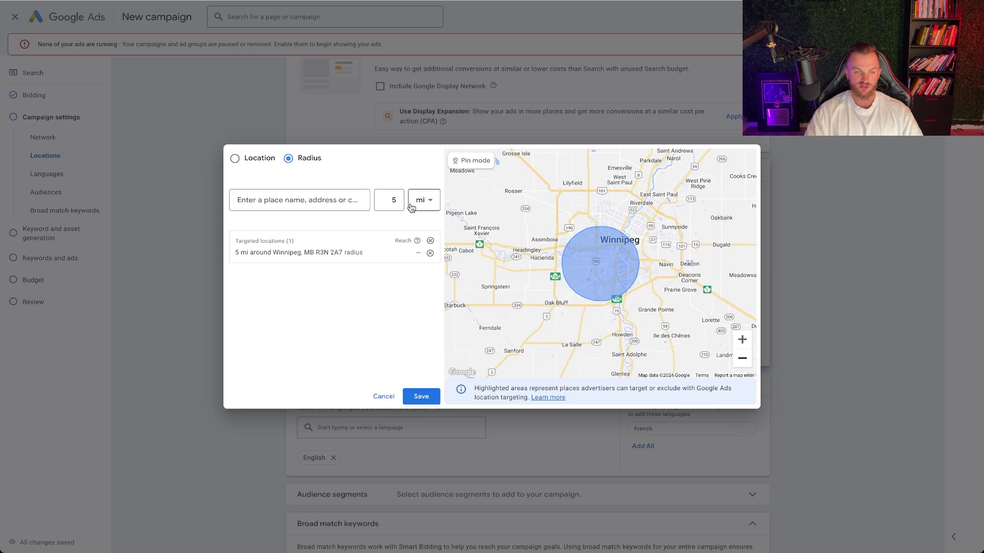
Set the target radius around the clinic's postal code to 3 mi and save the location targeting
click(375, 253)
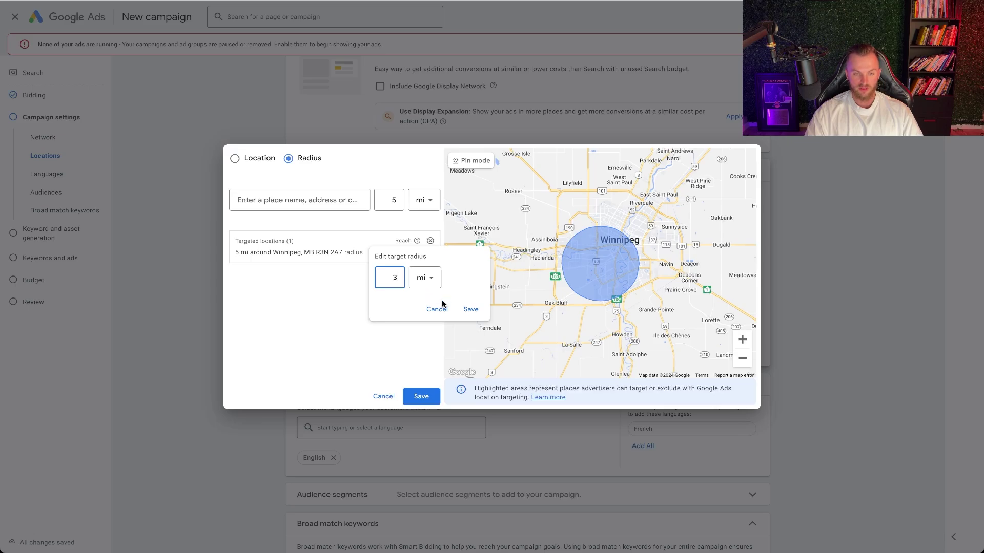
click(470, 310)
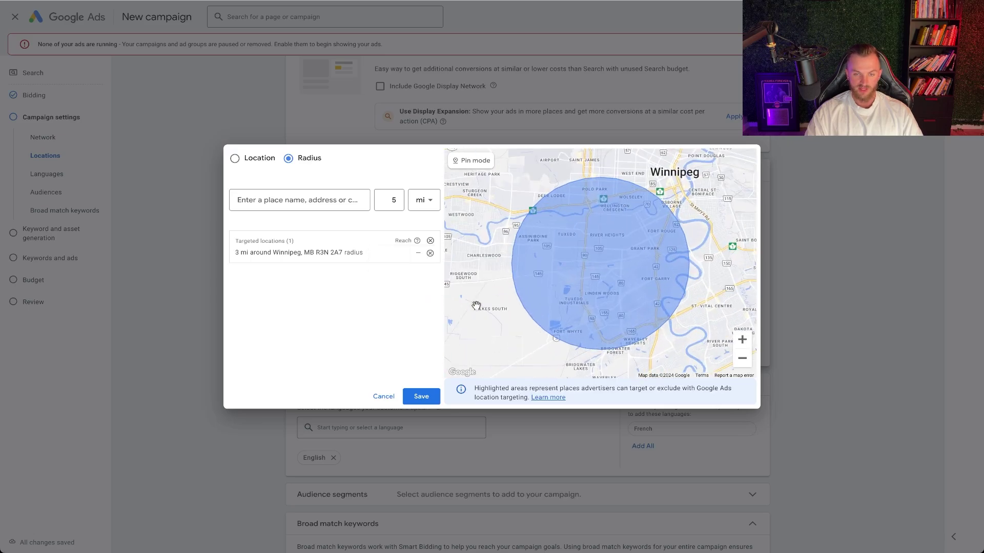
click(743, 360)
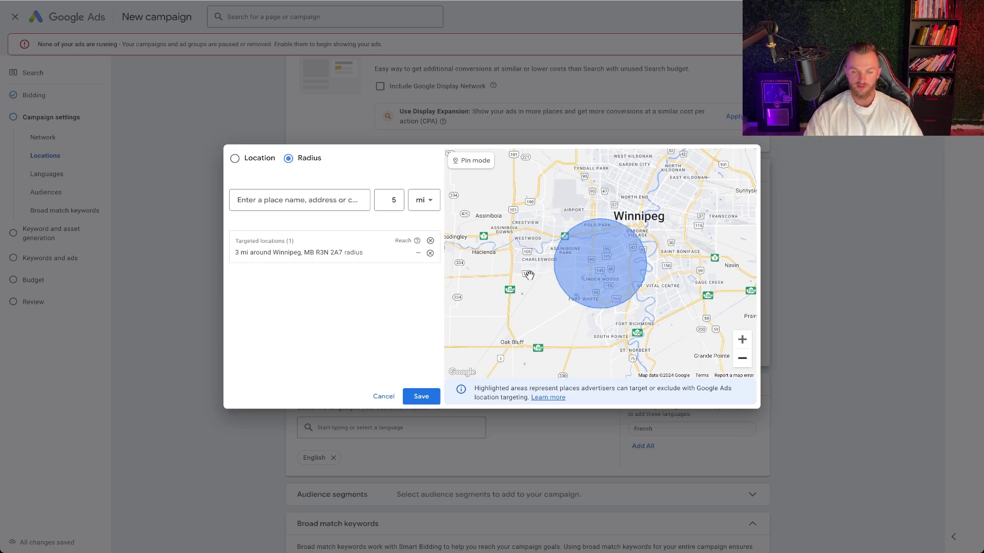
click(422, 396)
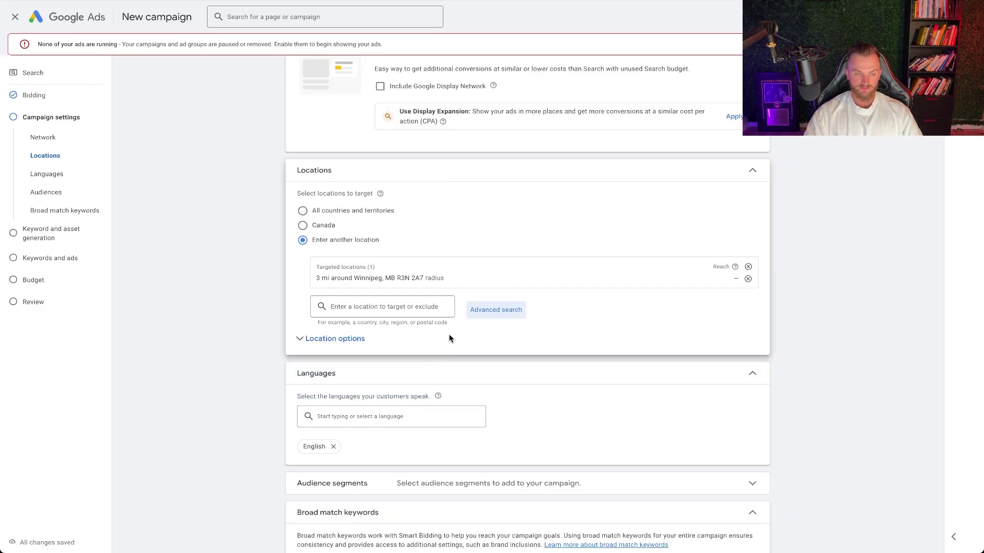
Review the remaining campaign settings, including the additional ones, and proceed to keyword and asset generation
scroll(425, 308, down, 1)
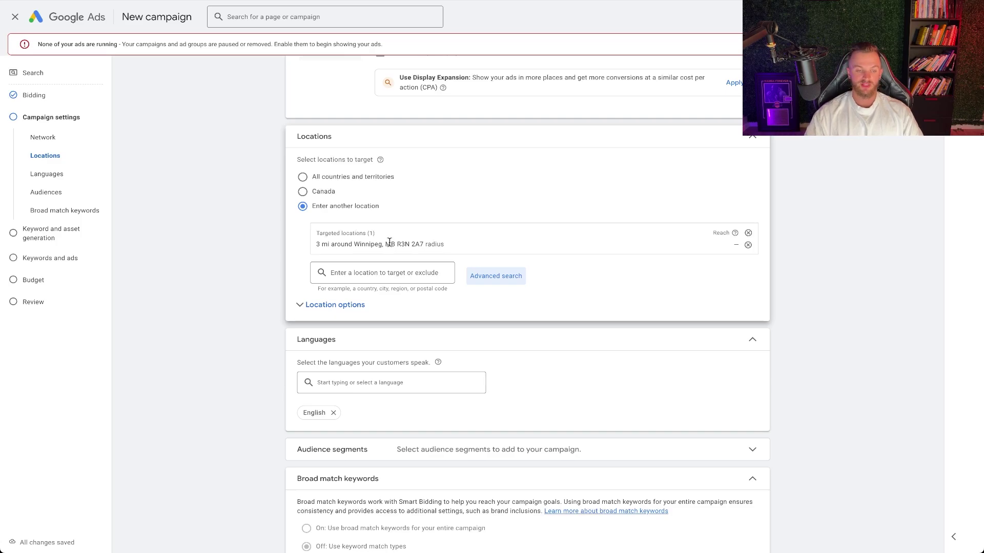
scroll(390, 242, down, 2)
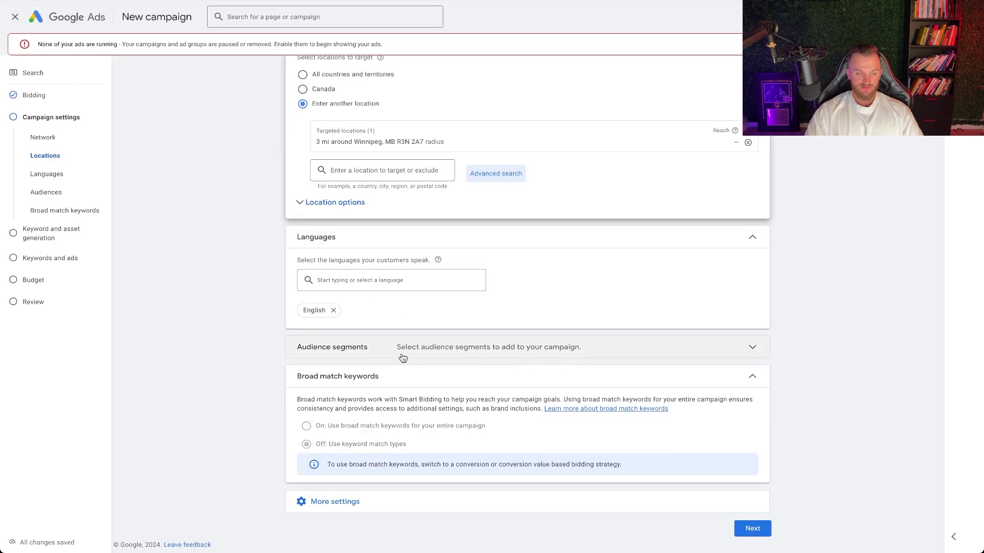
click(382, 502)
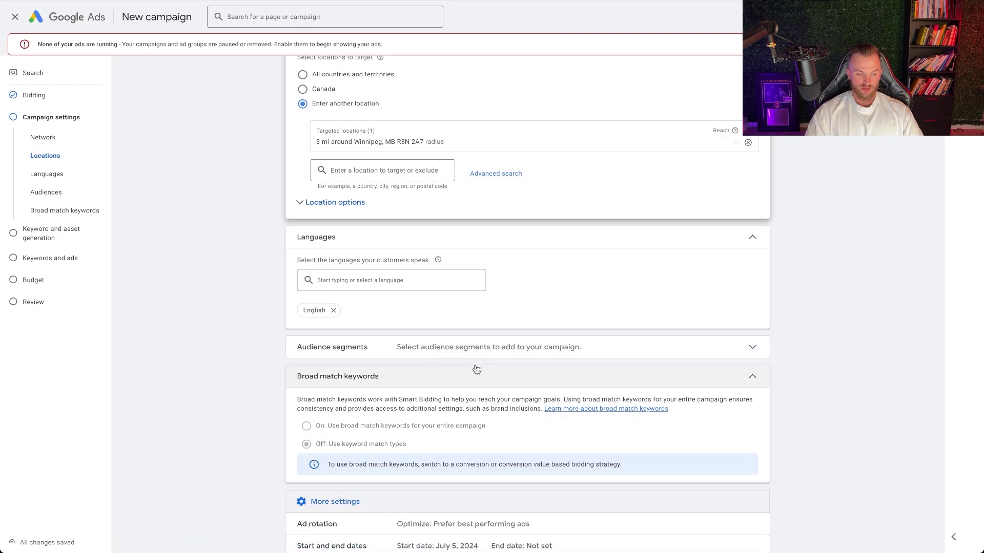
scroll(482, 370, down, 2)
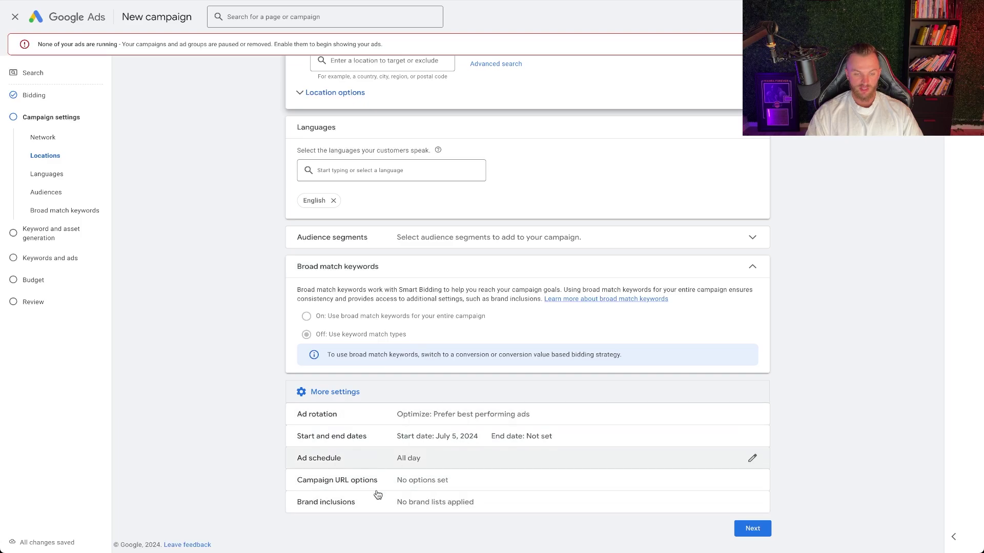
click(752, 528)
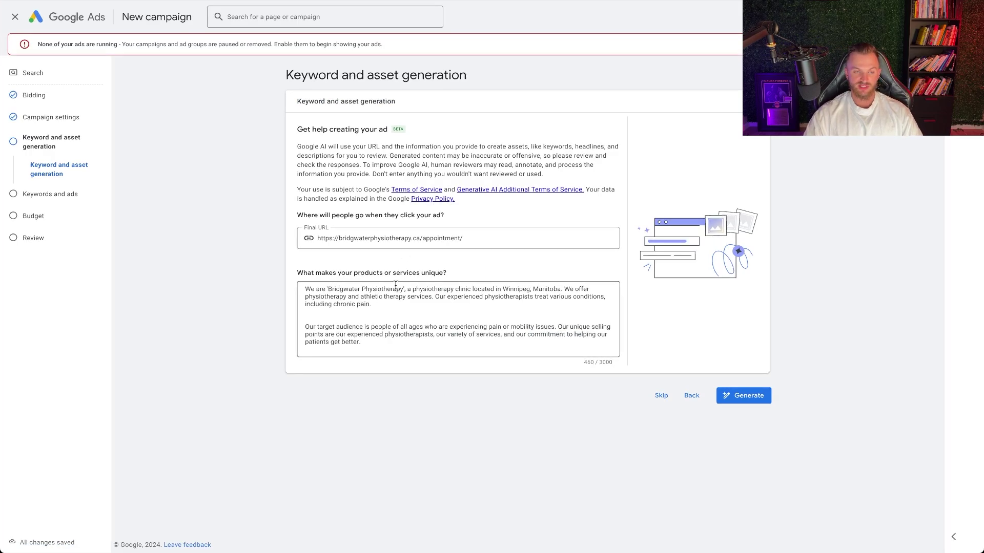
Generate keywords and ad assets from the clinic's appointment page URL and the prefilled Bridgwater Physiotherapy description
click(384, 334)
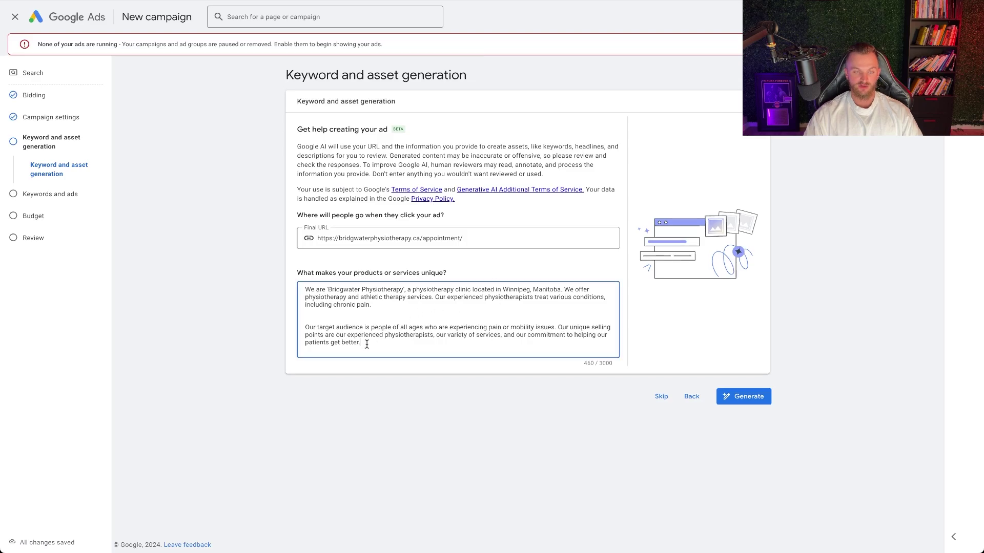
key(ctrl+a)
click(487, 379)
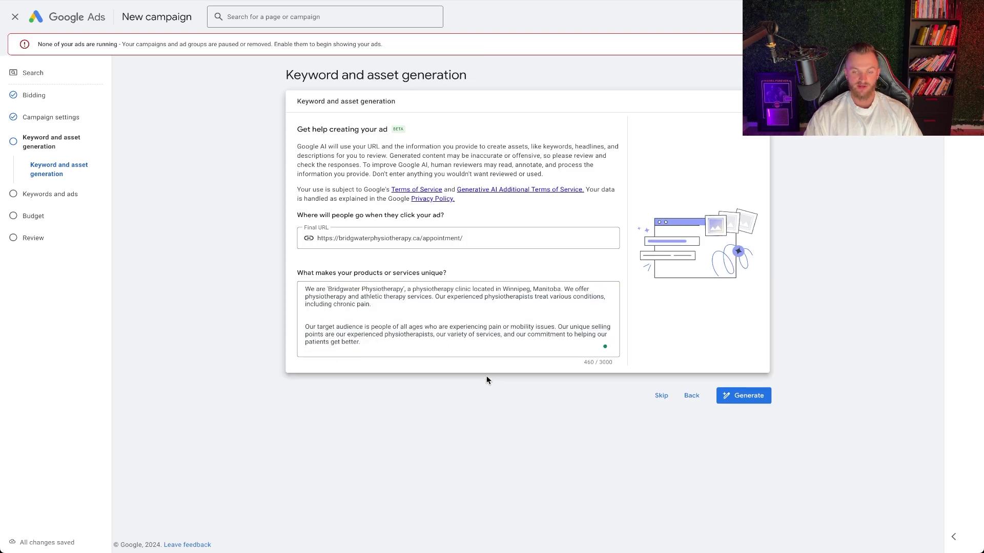
click(743, 396)
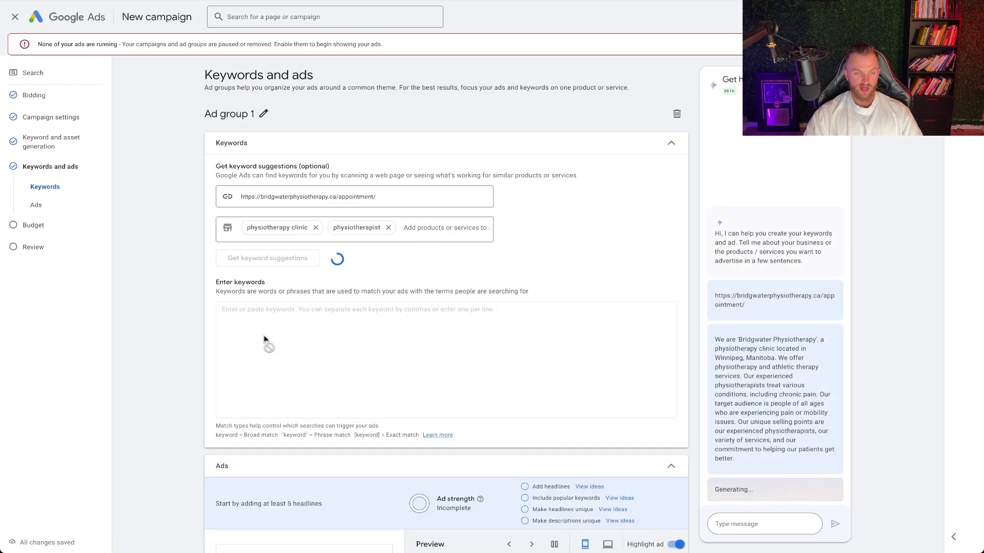
Look over the generated keywords, headlines and descriptions for Ad group 1
scroll(359, 281, down, 10)
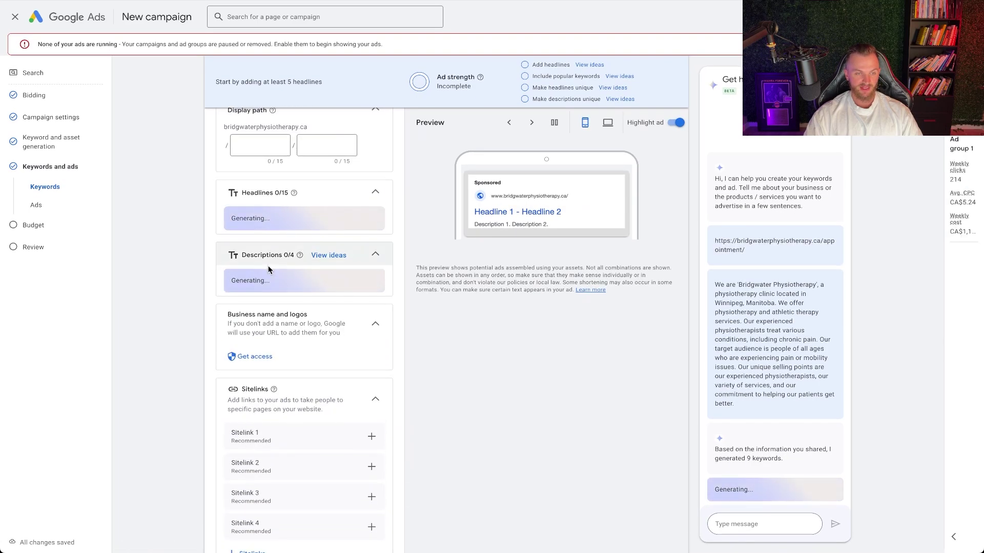
scroll(300, 302, down, 12)
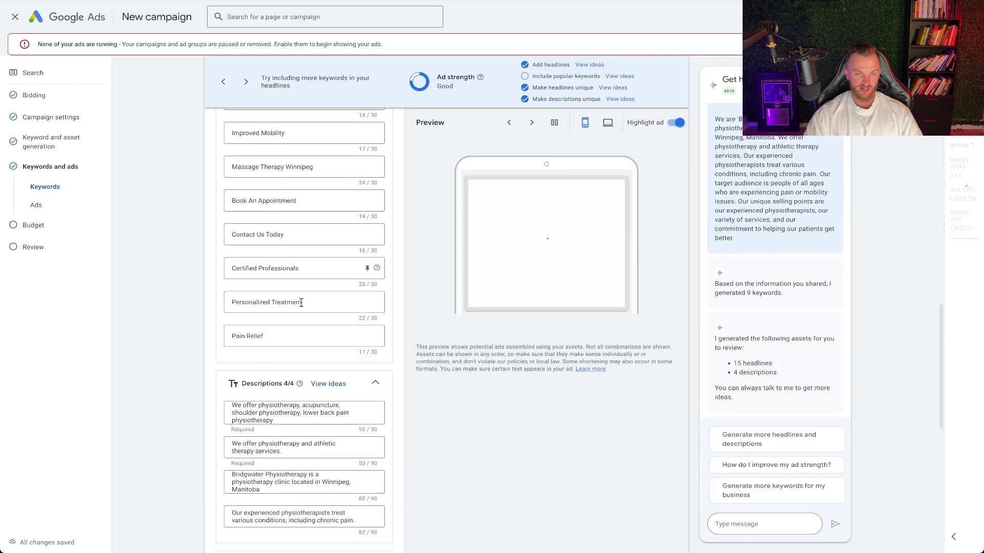
scroll(302, 306, up, 15)
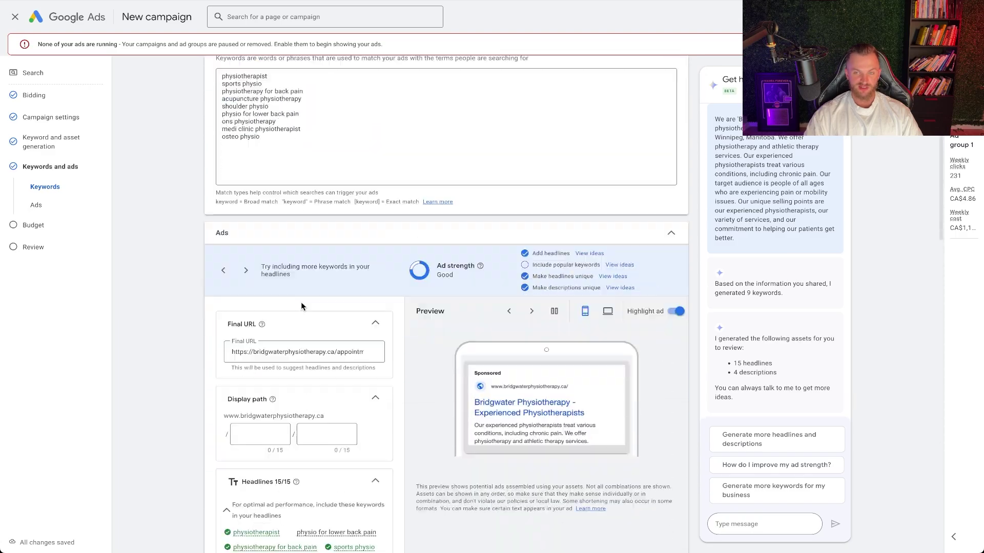
scroll(301, 306, down, 1)
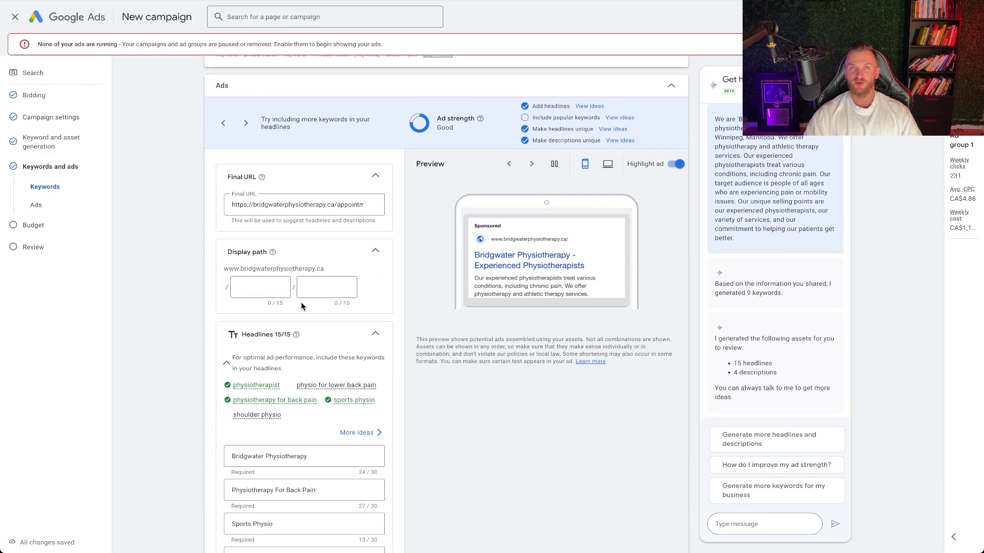
scroll(297, 297, down, 3)
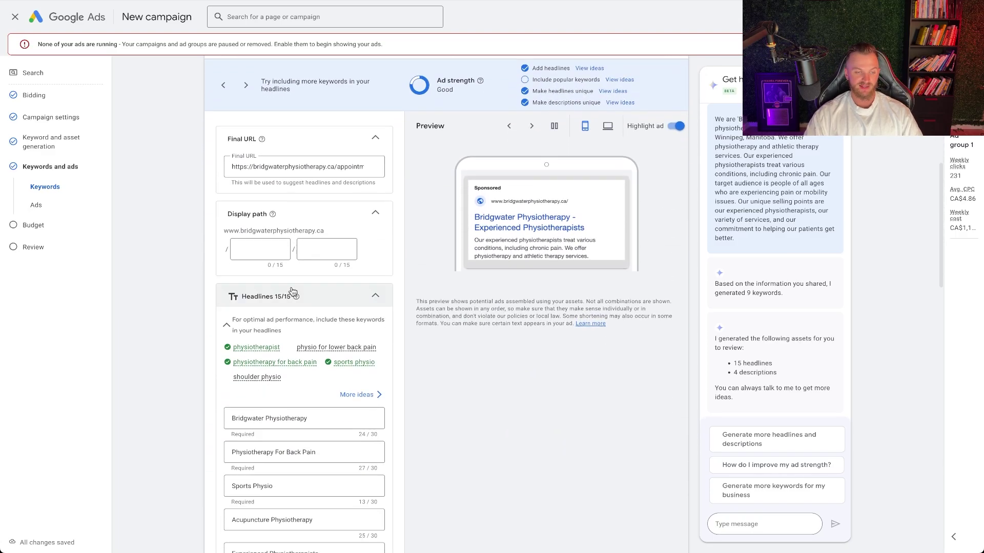
scroll(292, 291, down, 1)
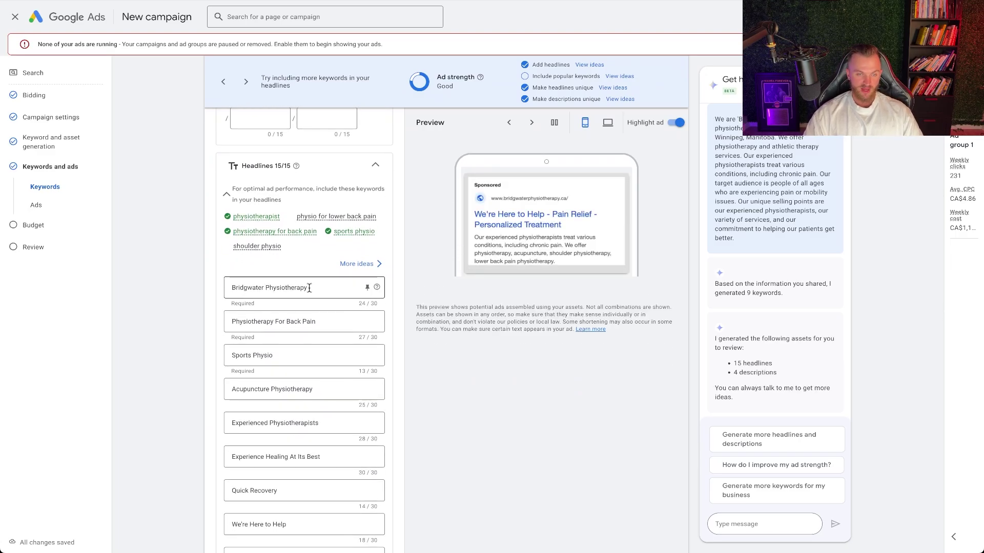
Read through the individual headlines from "Bridgwater Physiotherapy" to "Pain Relief" and the ad descriptions below them
drag(324, 287, 156, 288)
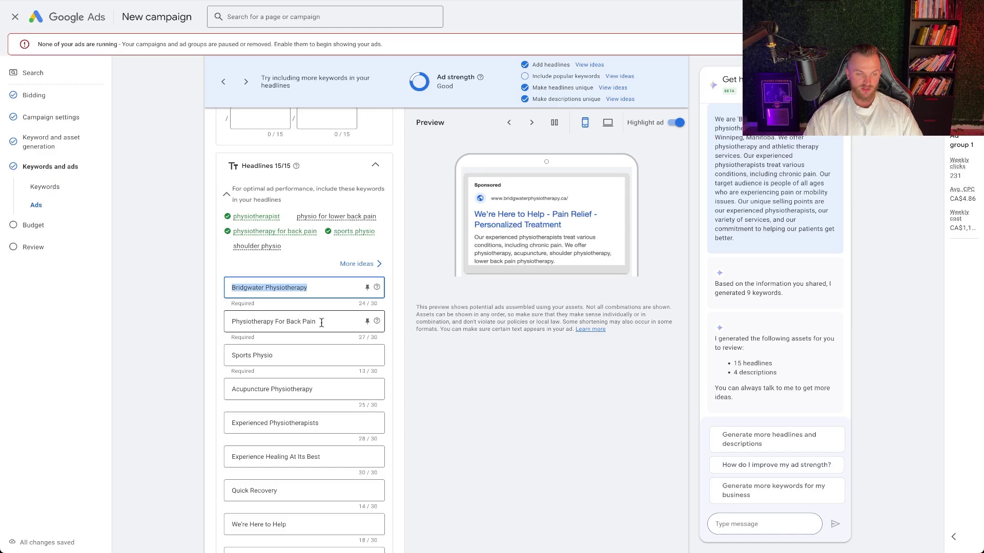
drag(322, 323, 174, 324)
triple_click(285, 356)
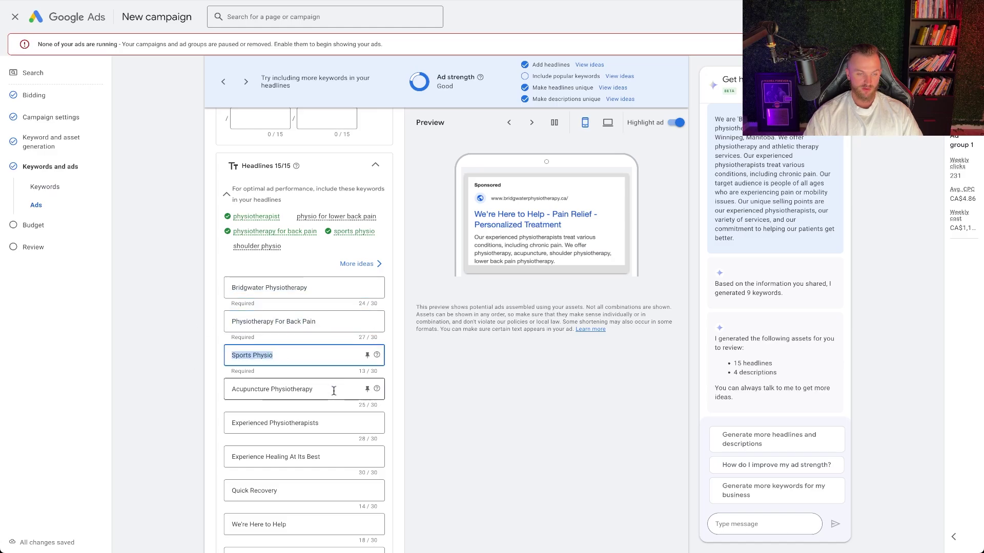
drag(334, 391, 193, 395)
drag(335, 419, 185, 424)
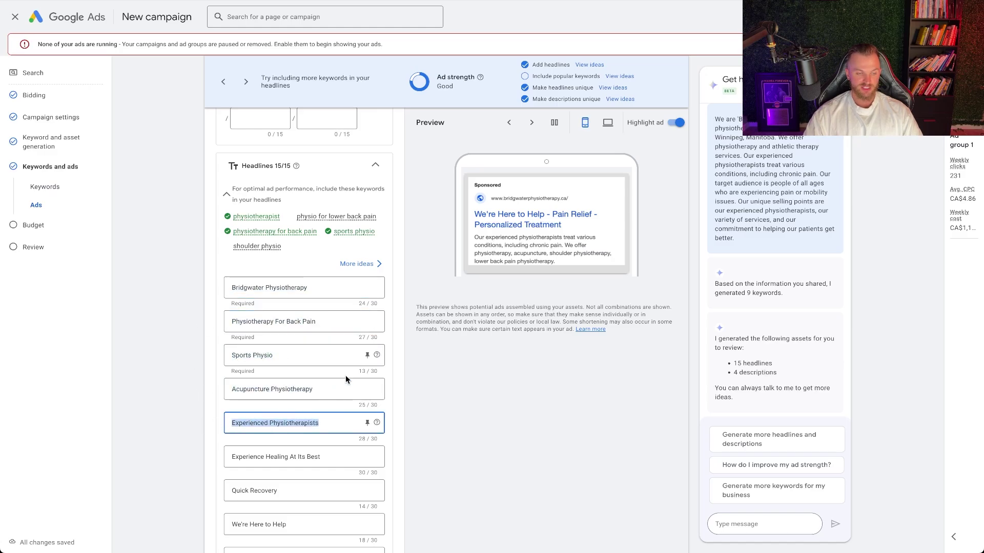
scroll(345, 376, down, 3)
scroll(251, 353, down, 5)
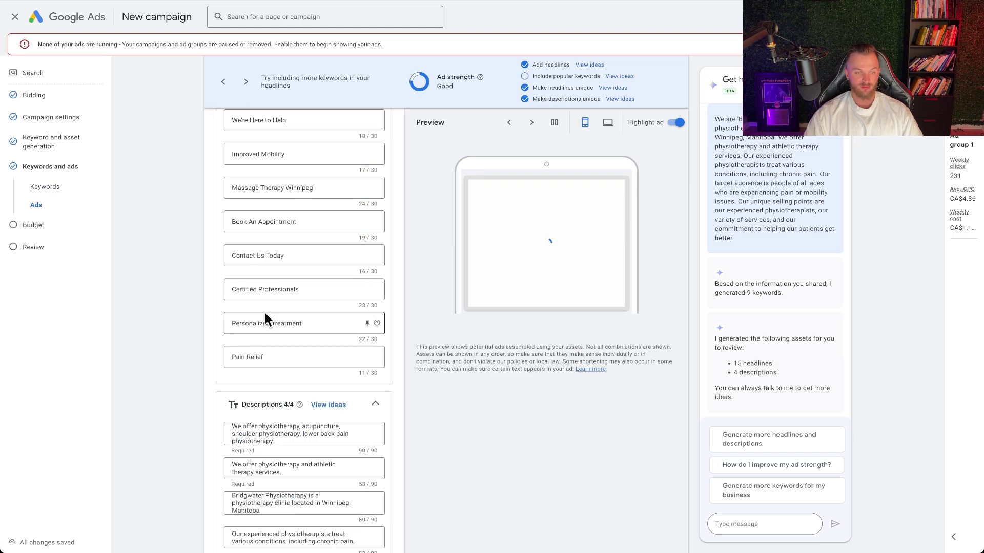
scroll(272, 323, up, 3)
scroll(276, 349, up, 7)
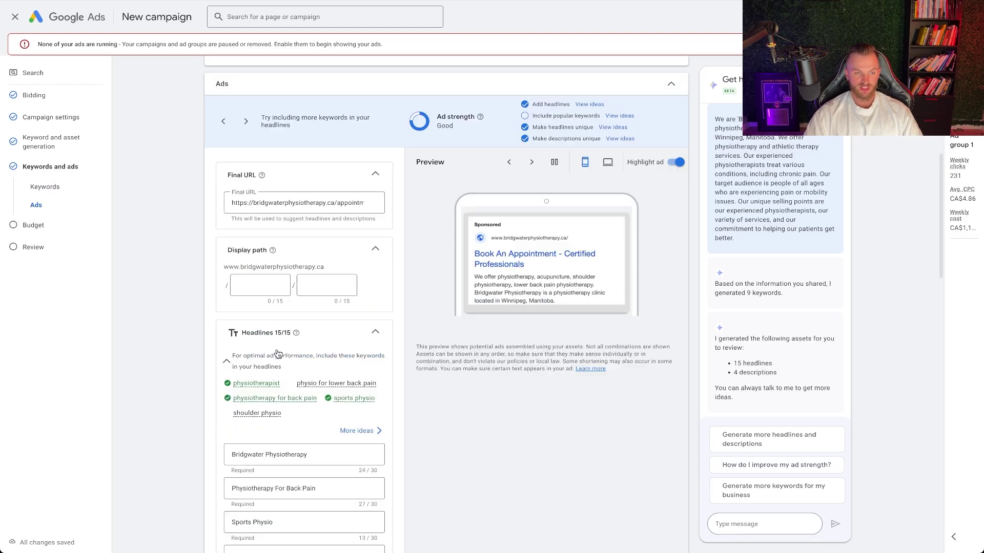
Remove "osteo physio" and "medi clinic physiotherapist" from the ad group's keyword list
scroll(277, 354, up, 6)
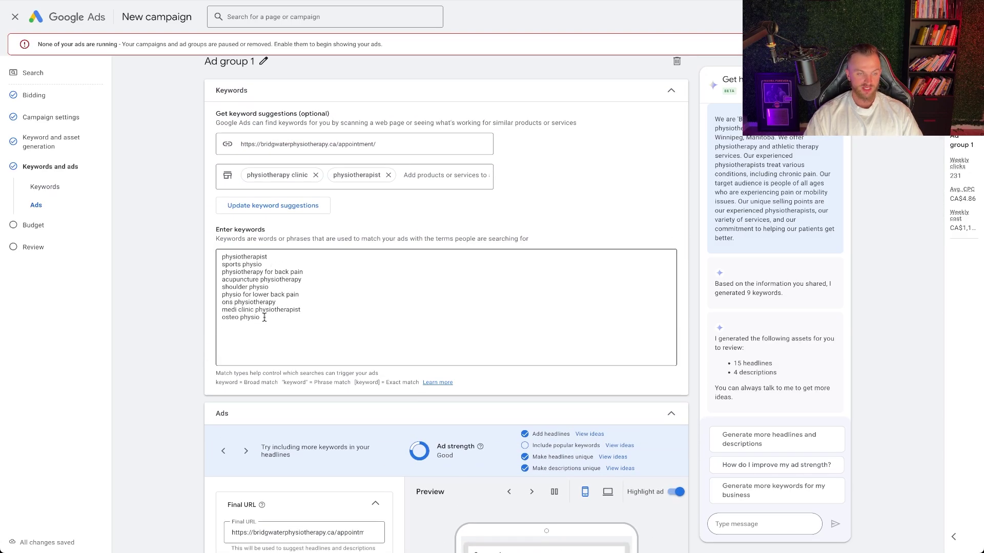
drag(266, 318, 218, 324)
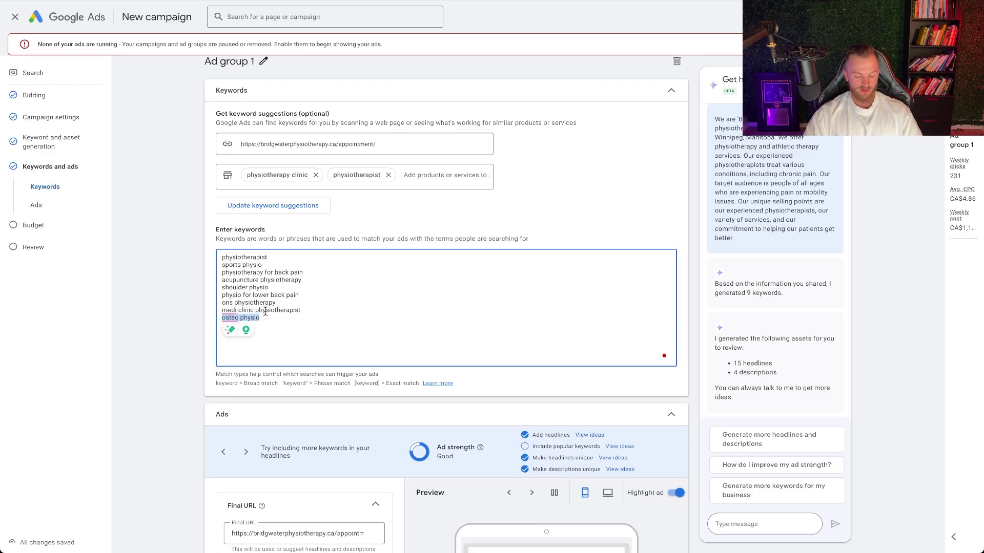
key(BackSpace)
key(BackSpace)
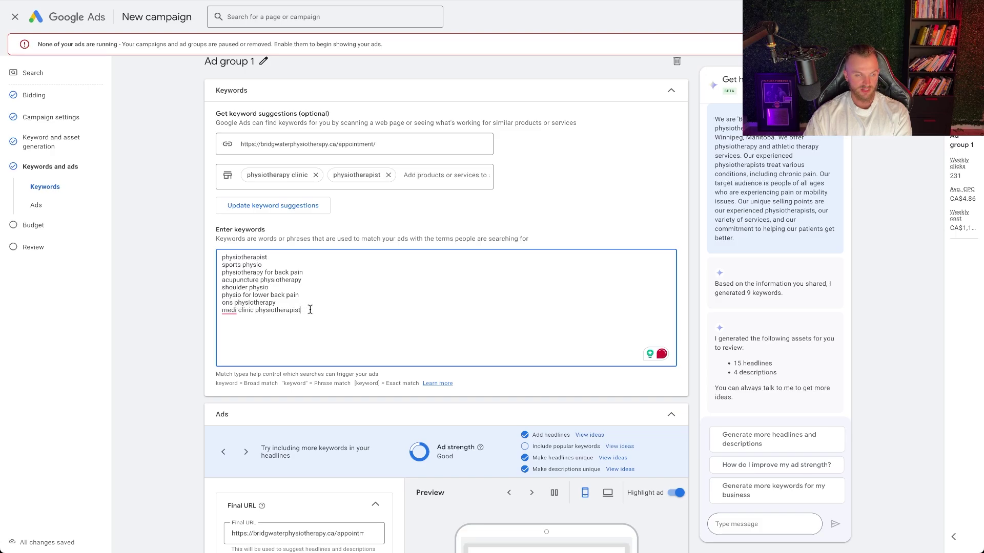
drag(310, 309, 214, 314)
key(BackSpace)
key(BackSpace)
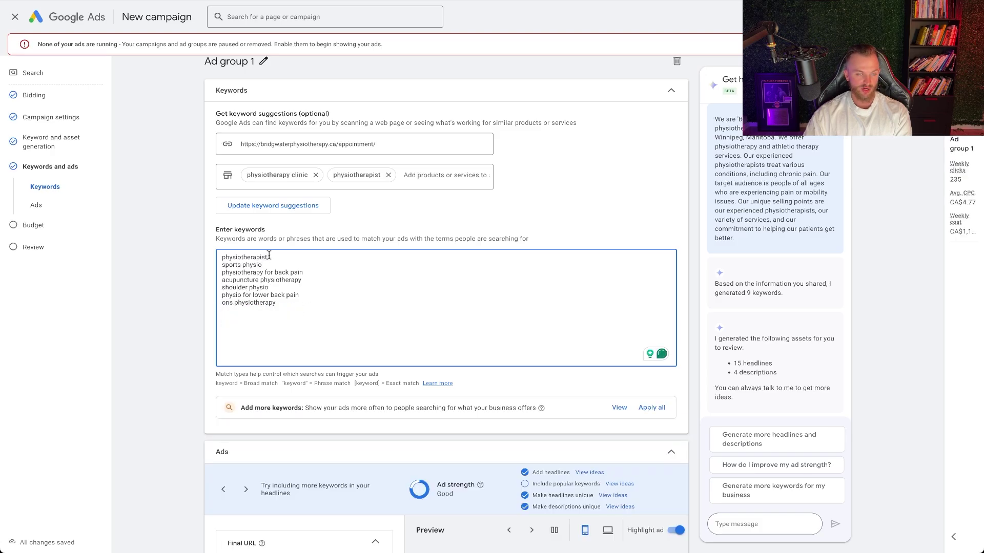
Delete the keywords "ons physiotherapy" and "acupuncture physiotherapy" from the ad group
key(Return)
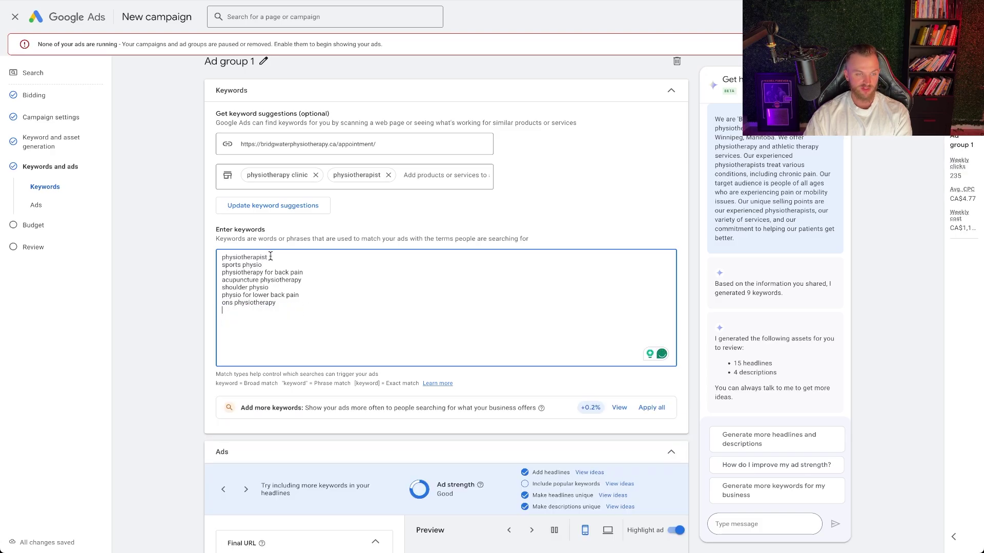
triple_click(287, 302)
key(BackSpace)
key(BackSpace)
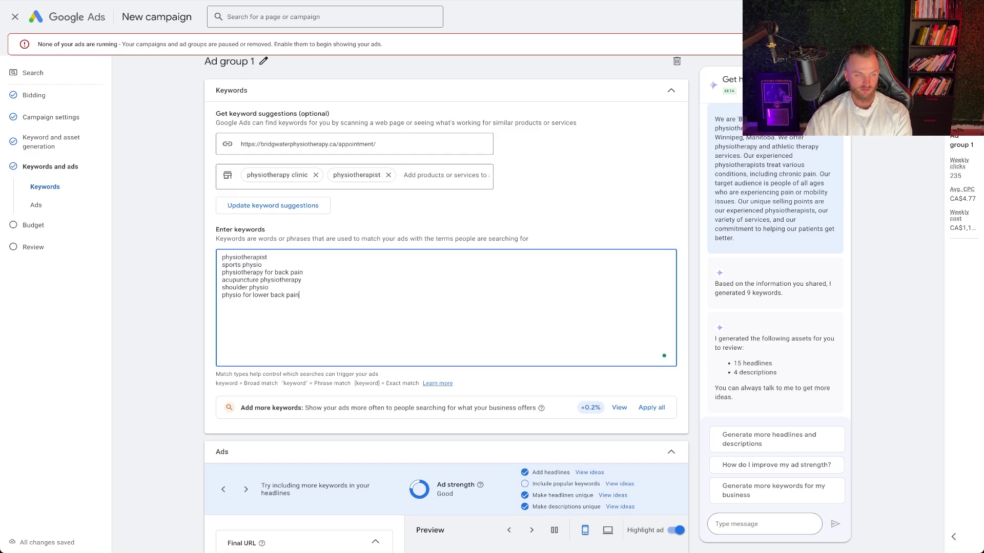
triple_click(272, 279)
key(BackSpace)
key(BackSpace)
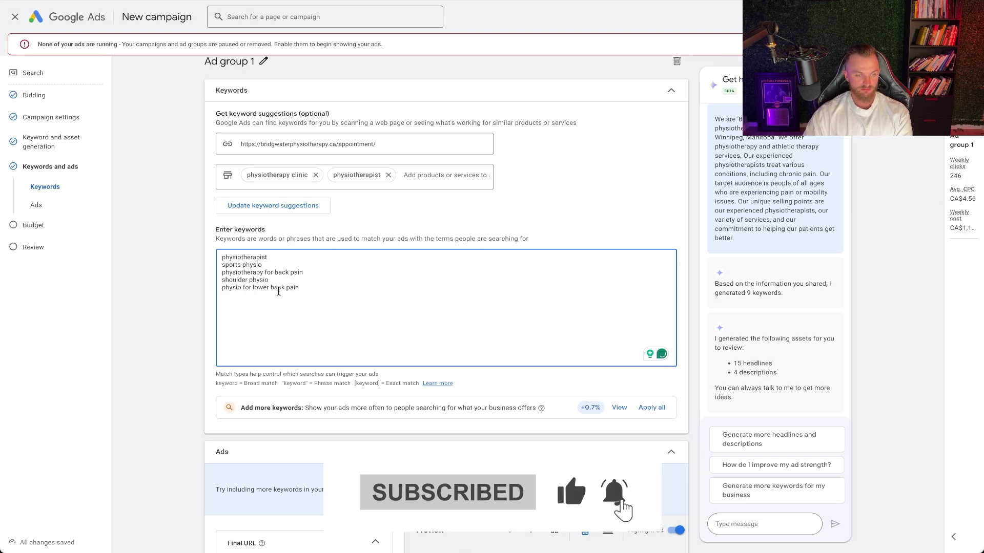
Delete the keyword "physio for lower back pain" from the ad group
triple_click(297, 287)
key(BackSpace)
key(BackSpace)
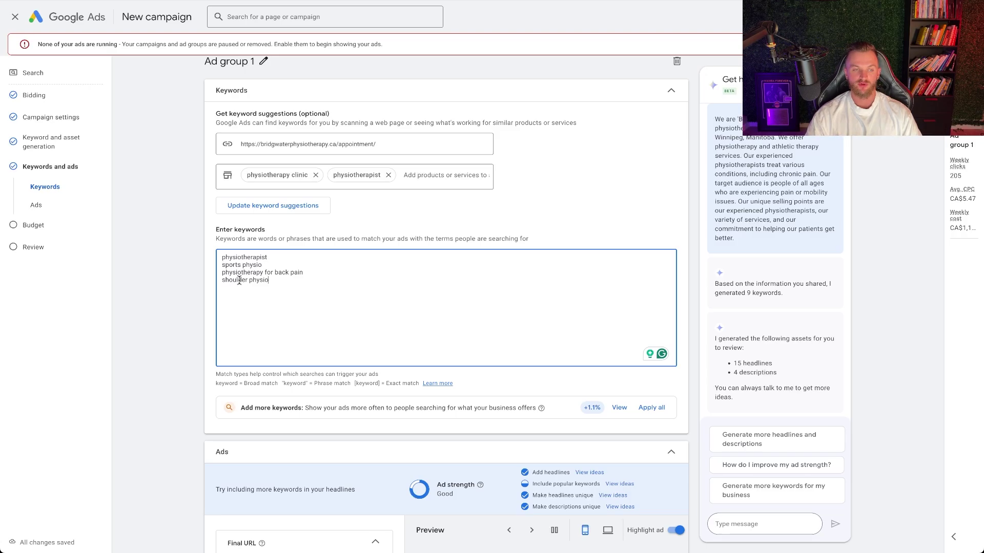
Search Google for "general negative keyword list" in a new browser tab and open the WebMechanix list of 1,500+ negative keywords
key(ctrl+t)
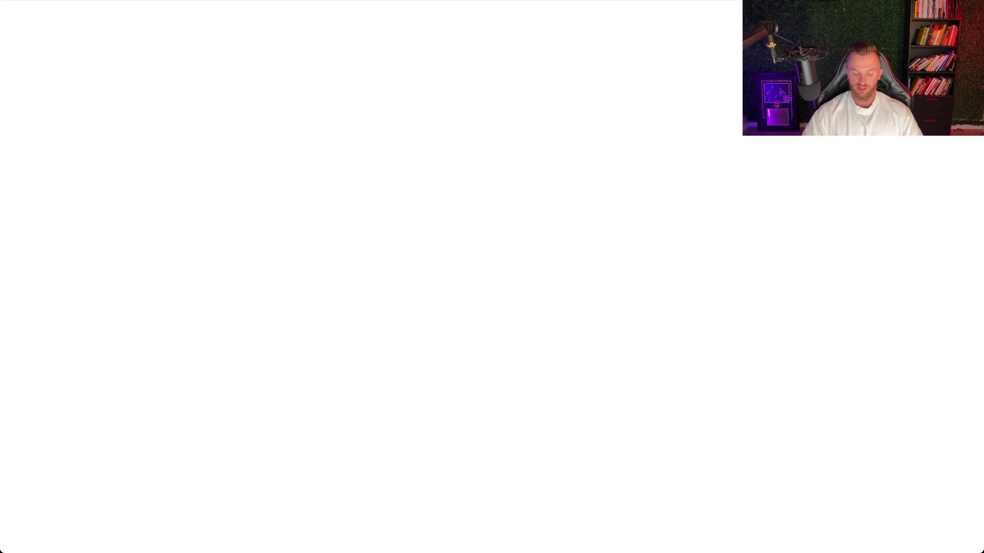
text(general negative)
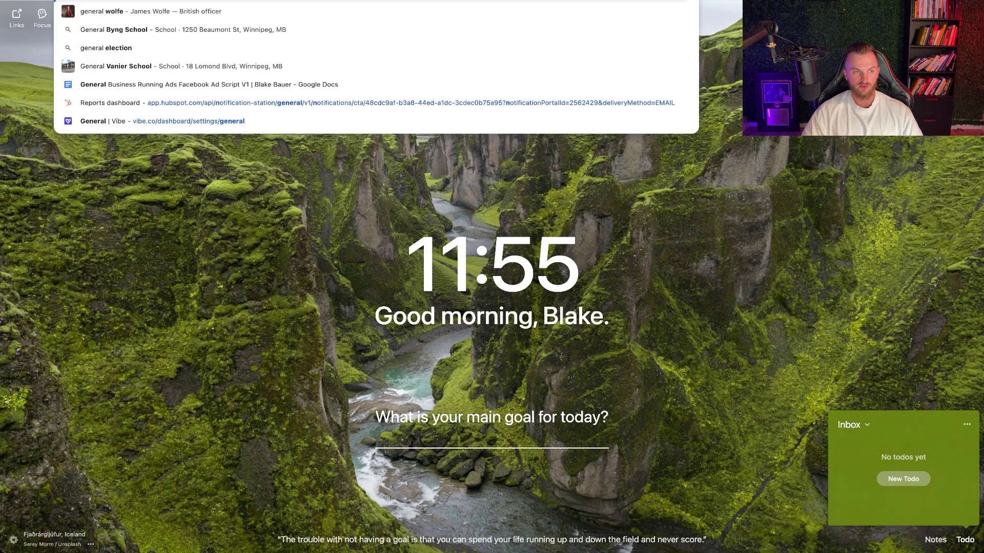
key(Return)
text(keyword list)
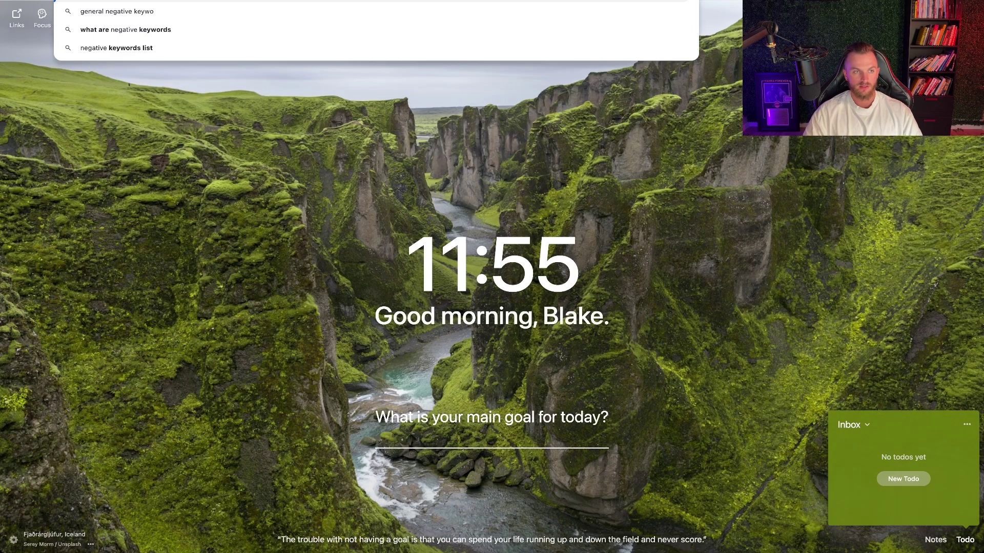
key(Return)
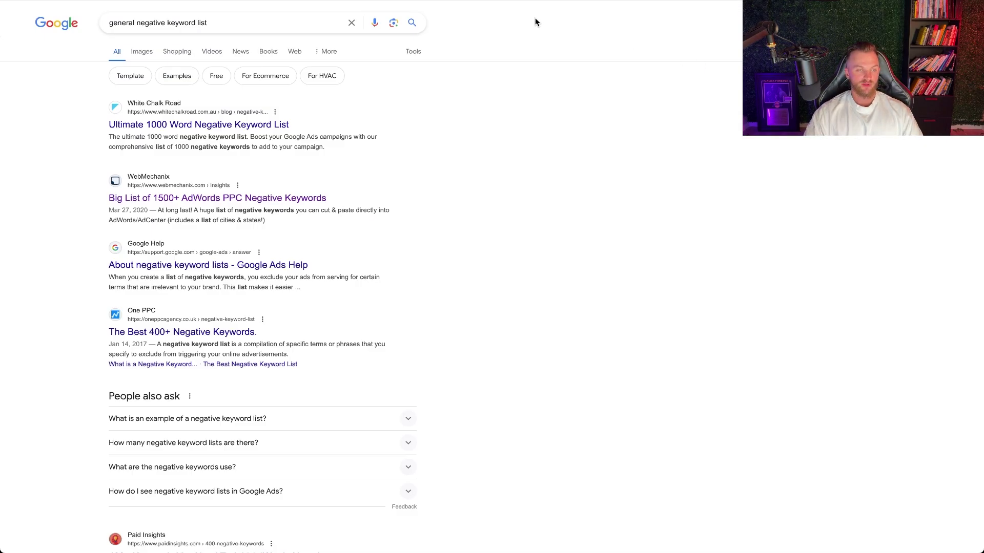
click(204, 201)
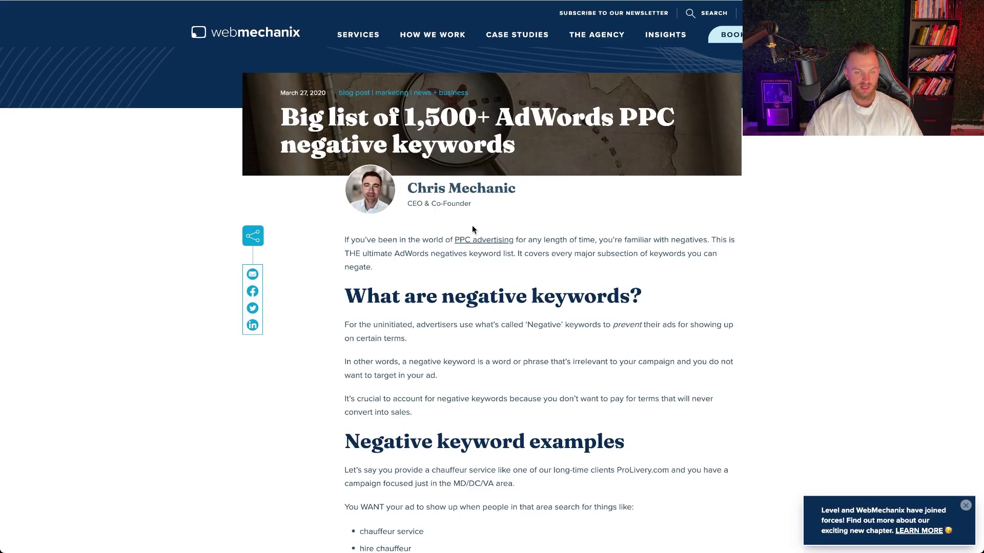
Examine the article's universal and B2B negative keyword lists for terms to exclude from the campaign
scroll(472, 229, down, 20)
scroll(472, 229, up, 2)
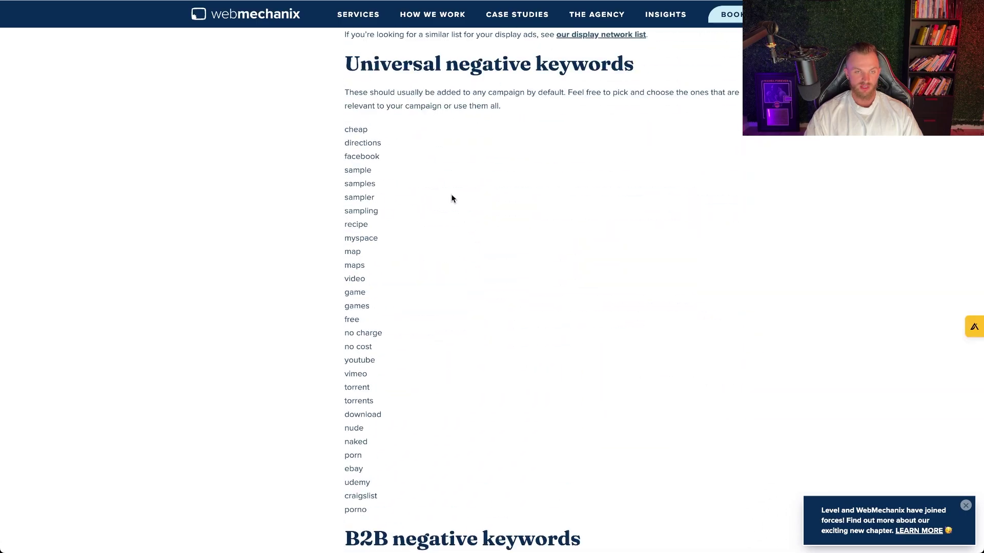
scroll(436, 164, down, 2)
scroll(419, 306, down, 6)
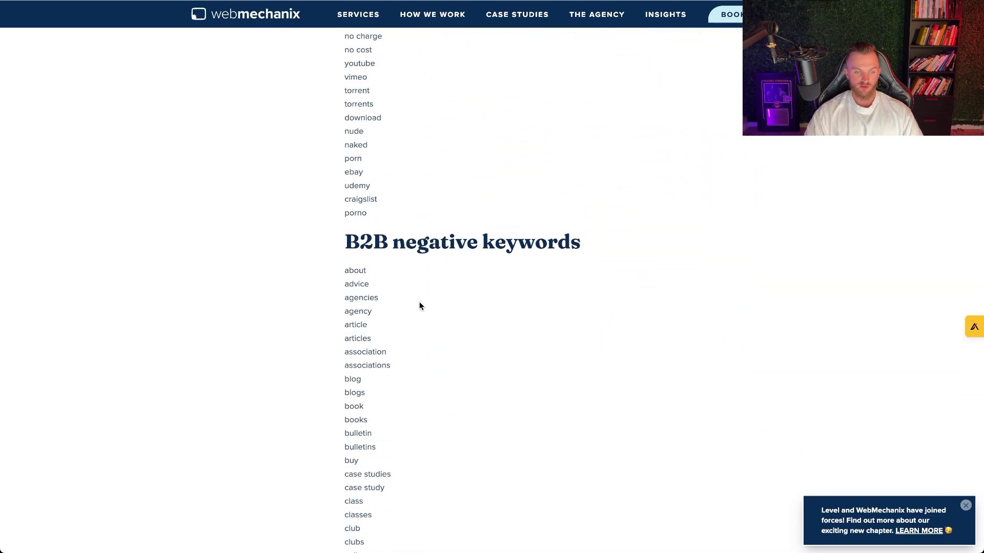
drag(344, 140, 438, 458)
scroll(453, 318, down, 15)
scroll(454, 317, down, 20)
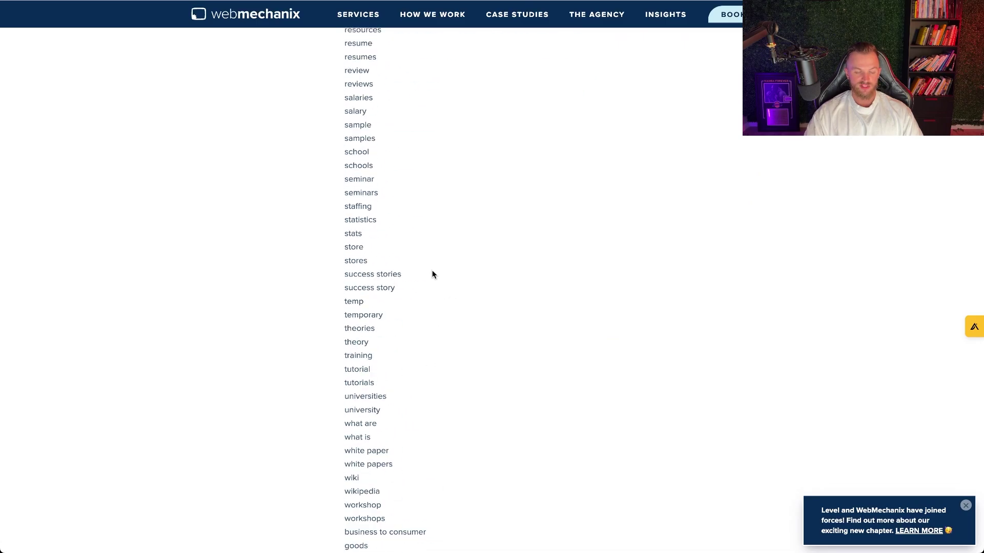
scroll(480, 253, down, 1)
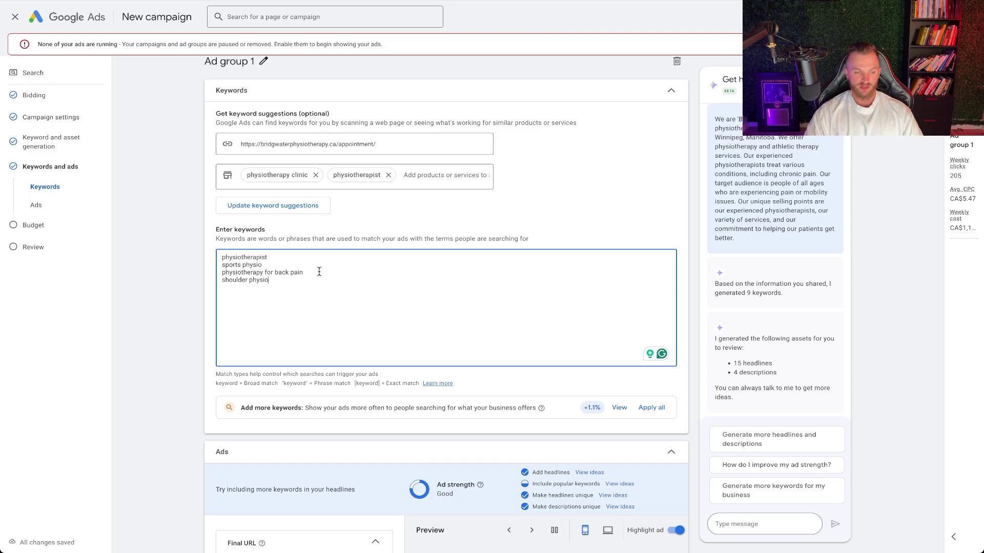
Check the ad's sitelink section in Google Ads and search Google for "gymshark" in a new browser tab
scroll(318, 272, down, 8)
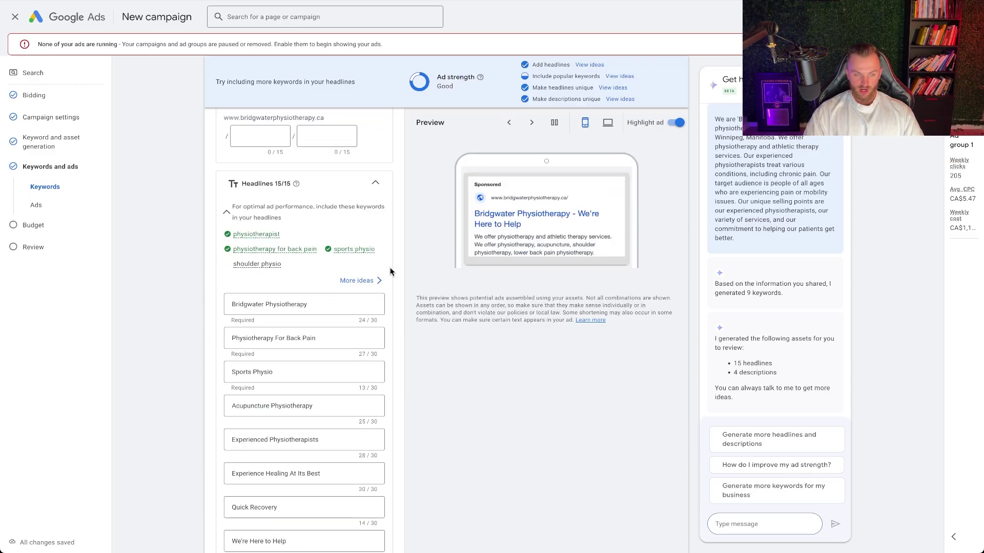
scroll(310, 292, down, 15)
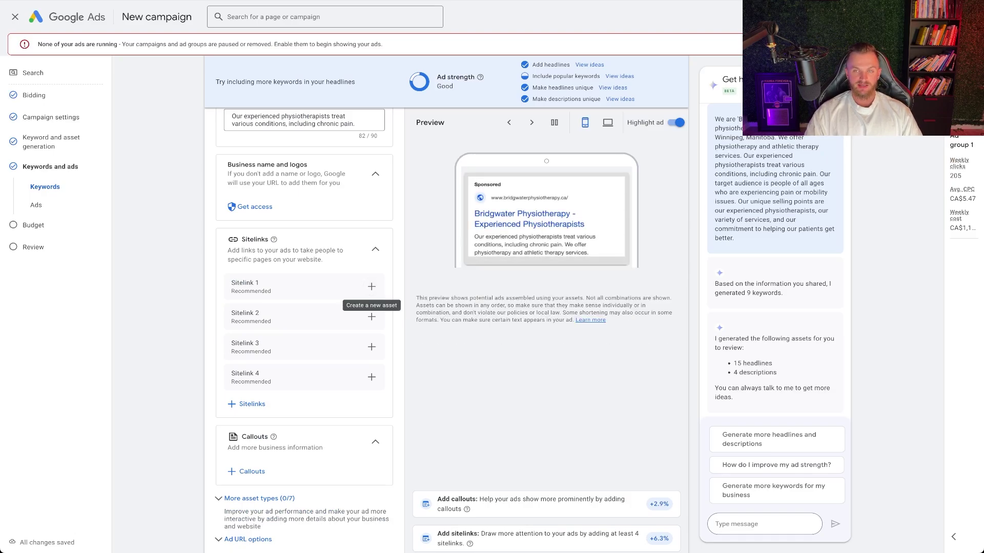
key(ctrl+t)
text(ph)
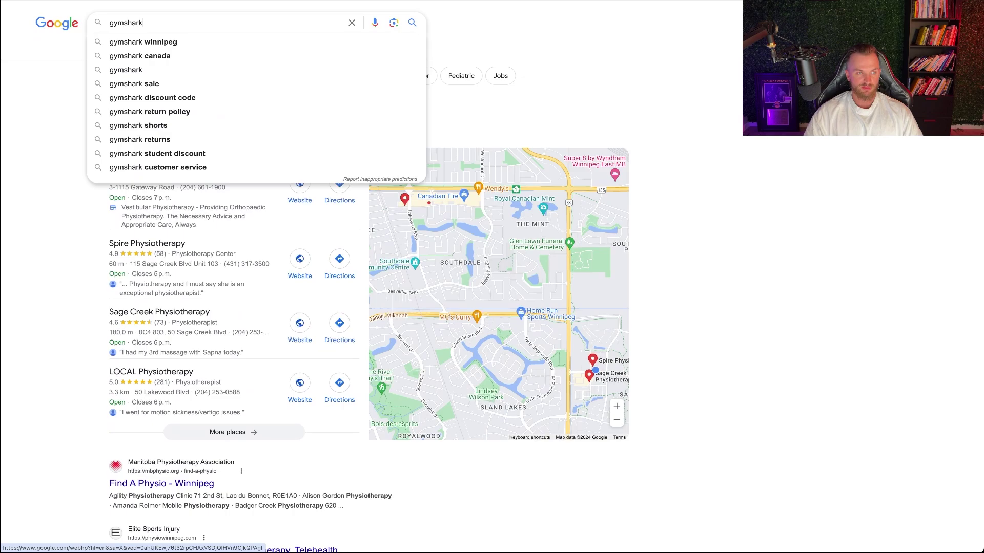
key(Return)
scroll(311, 275, down, 2)
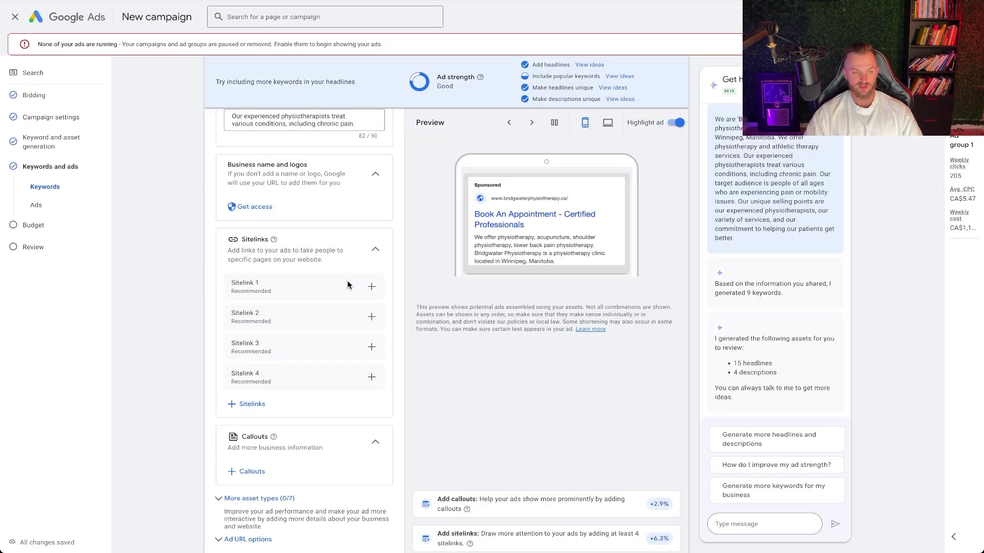
click(372, 287)
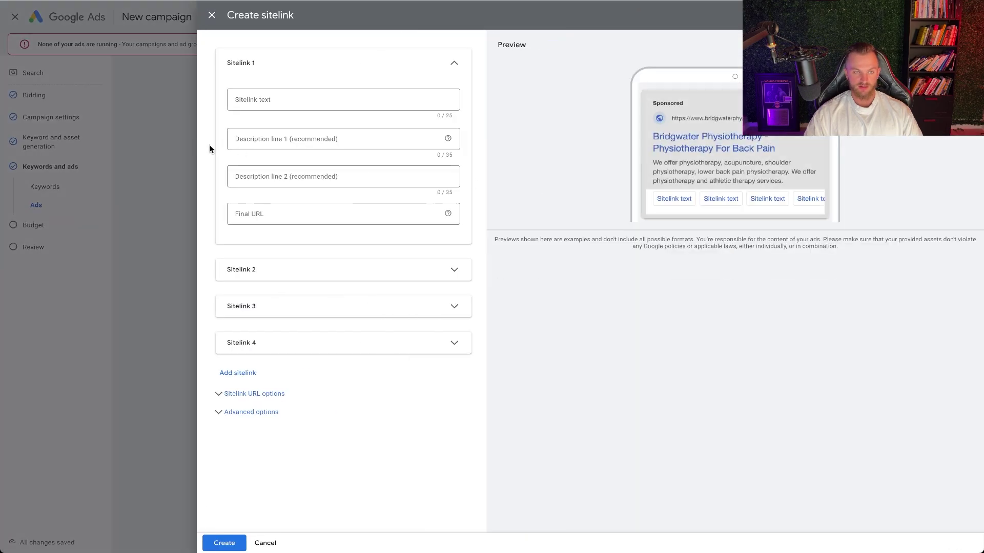
click(246, 100)
click(264, 213)
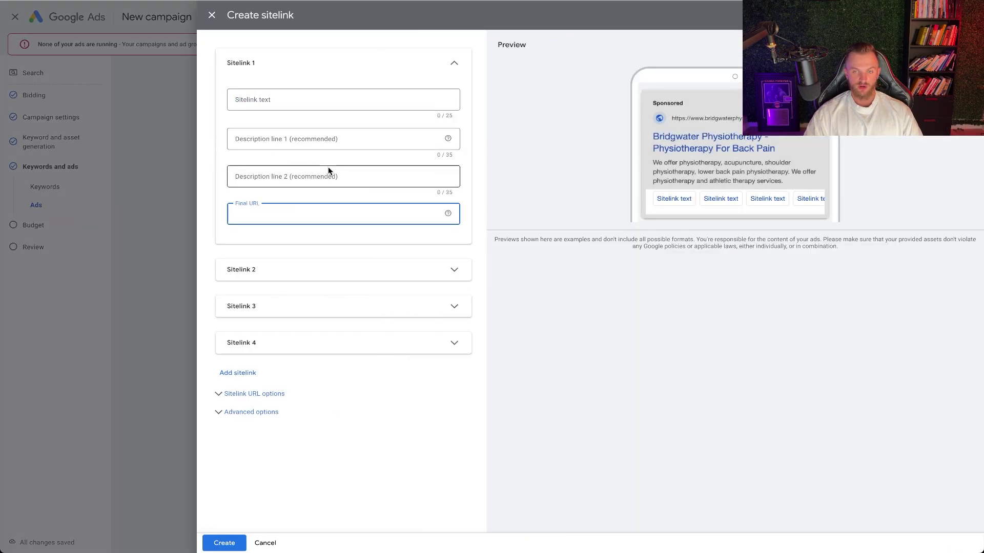
click(266, 98)
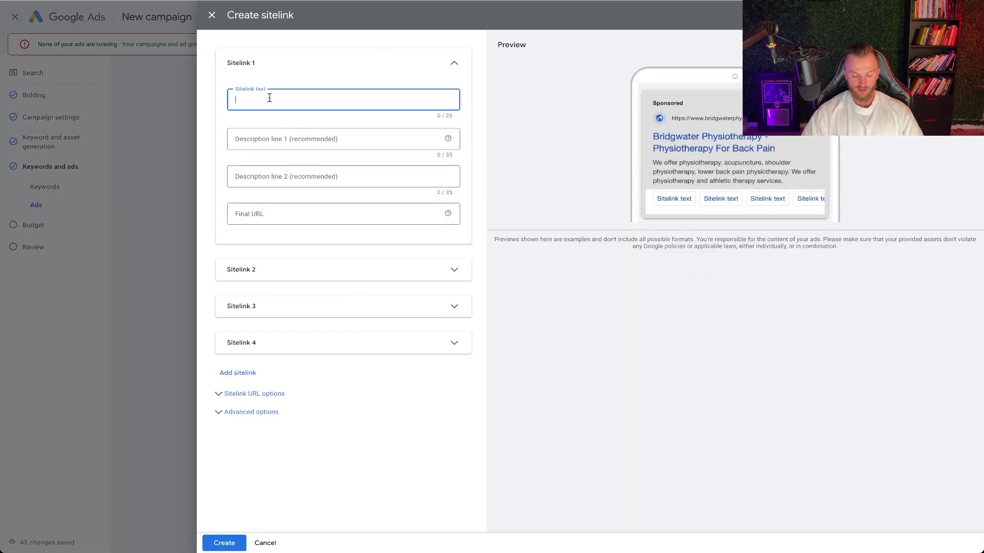
text(Message Therapy)
click(299, 141)
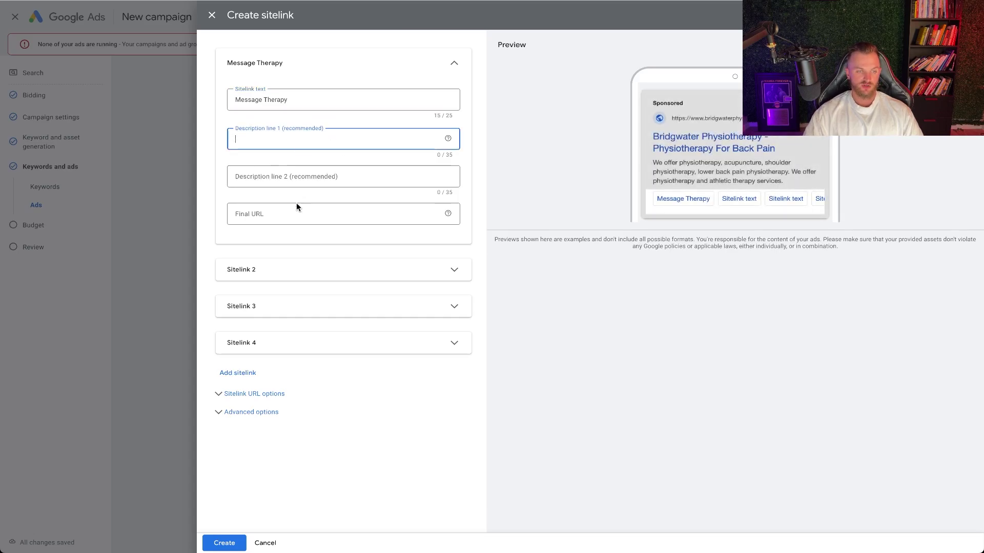
click(296, 210)
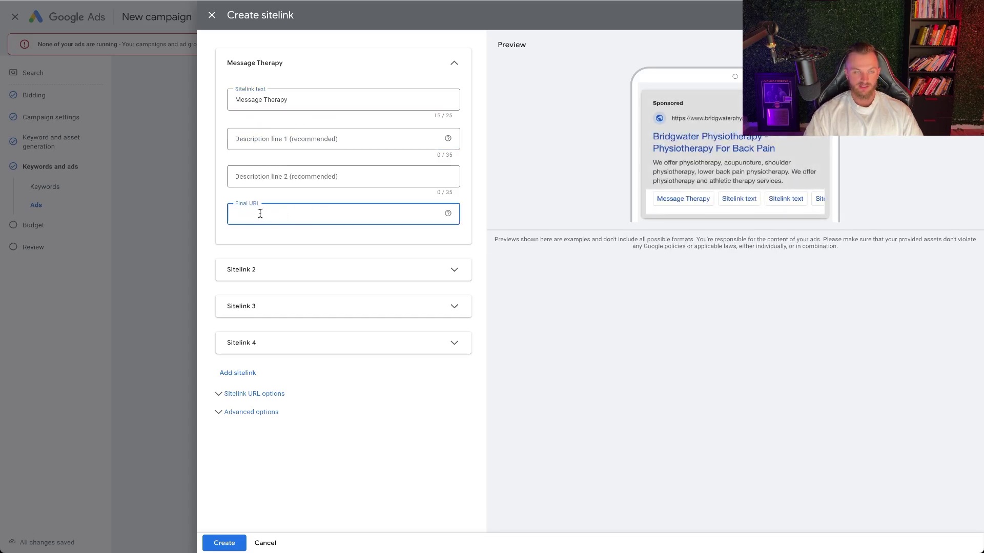
click(212, 15)
Leave the sitelinks empty, advance the campaign setup to the budget stage and dismiss the identity confirmation
scroll(307, 318, up, 3)
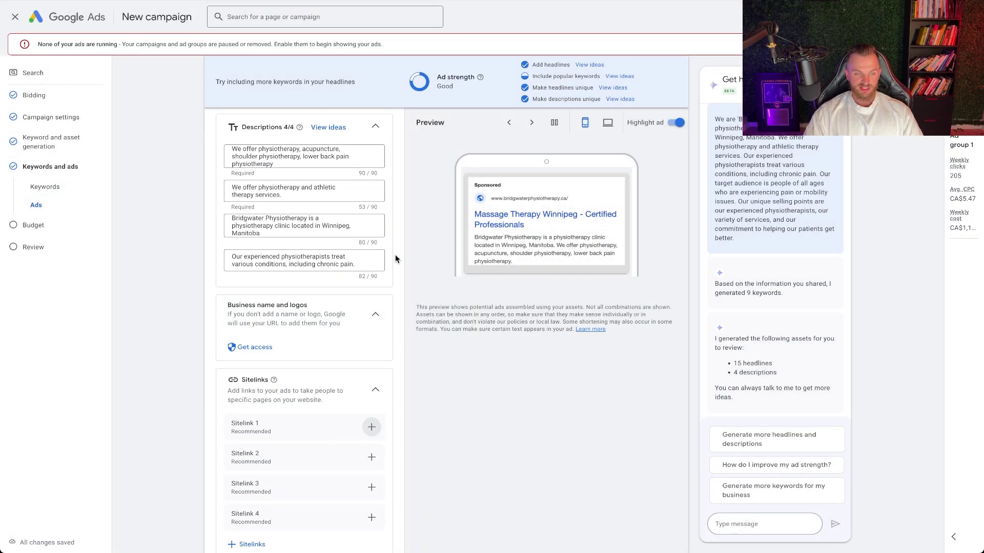
scroll(296, 338, down, 4)
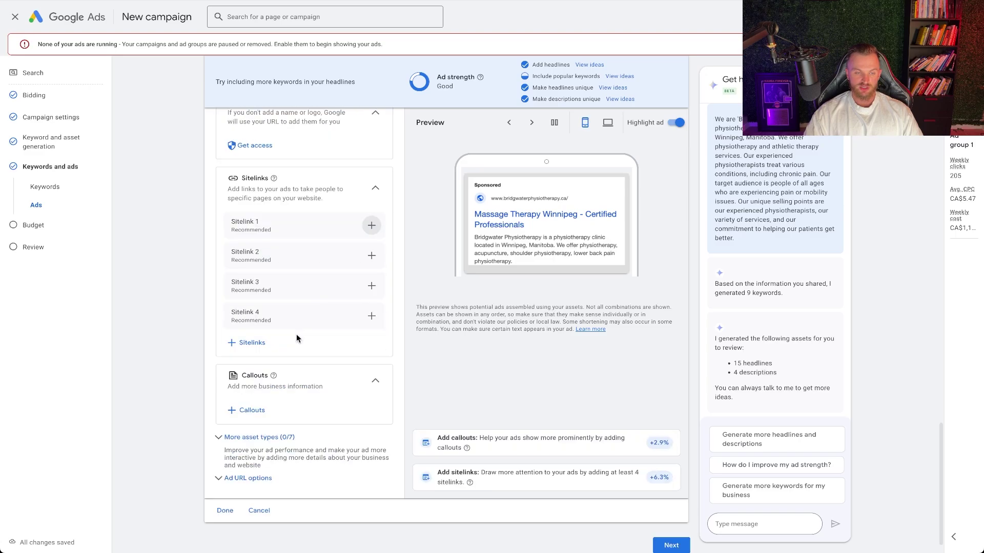
scroll(296, 338, down, 1)
click(673, 519)
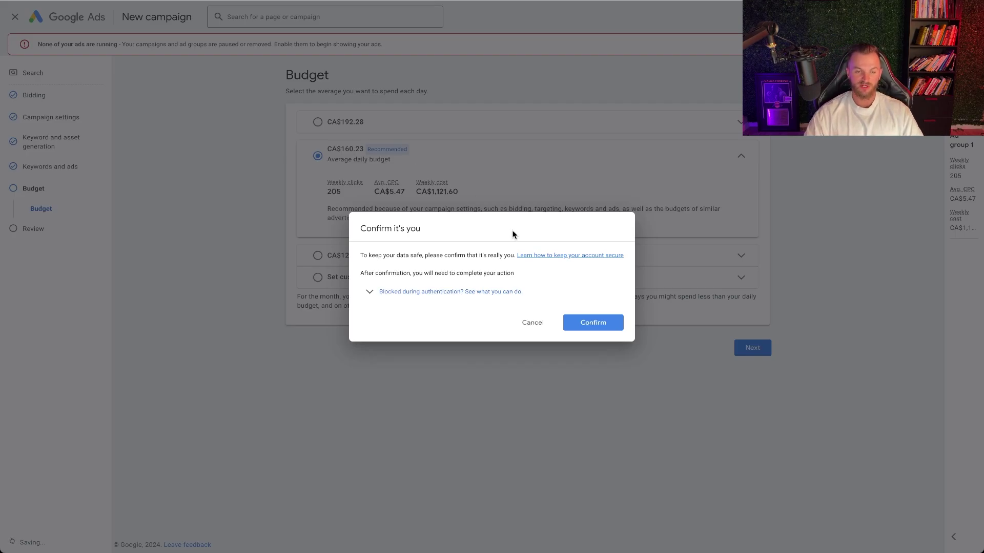
click(533, 322)
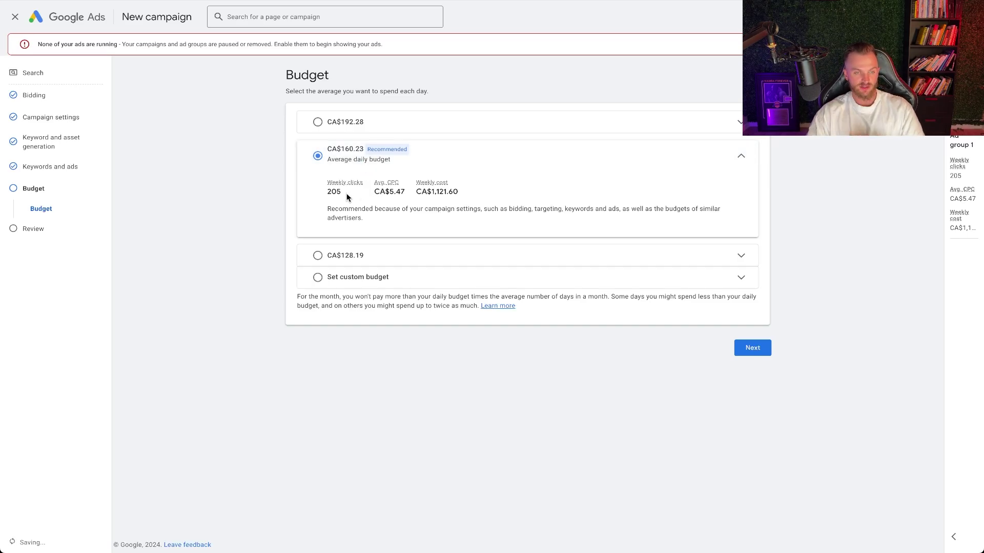
Check the recommended budget's weekly clicks and average CPC, and set a custom average daily budget of CA$80
drag(346, 195, 326, 191)
drag(407, 193, 375, 192)
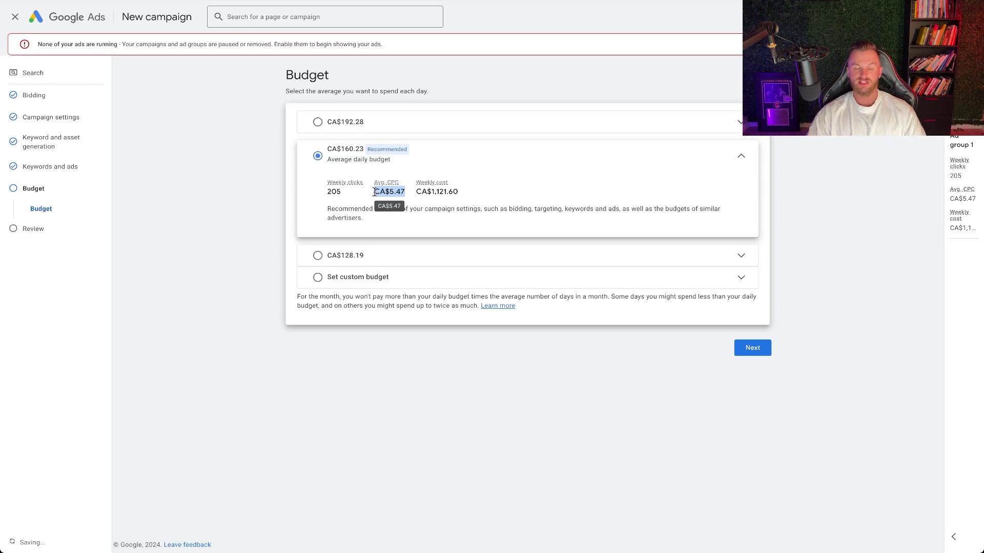
click(404, 192)
click(318, 276)
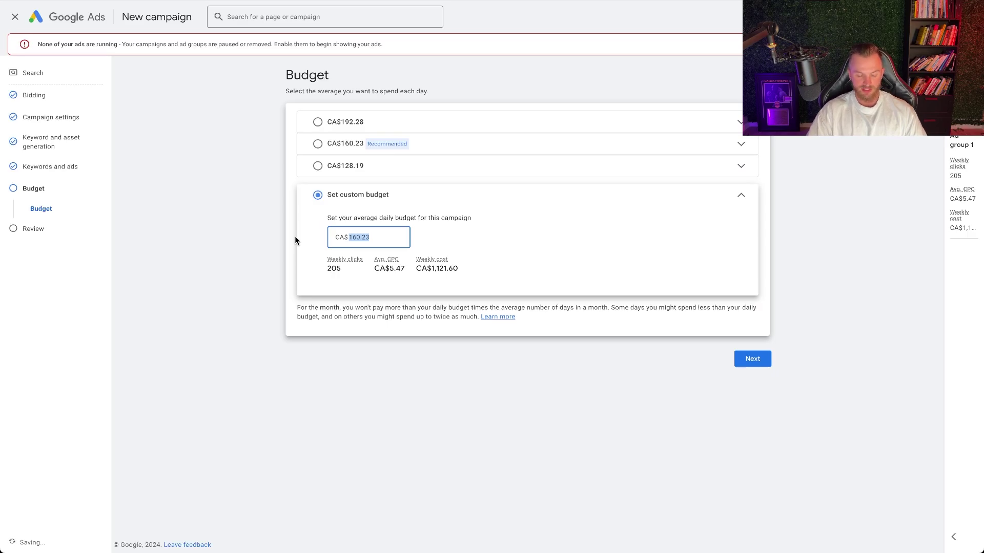
text(80)
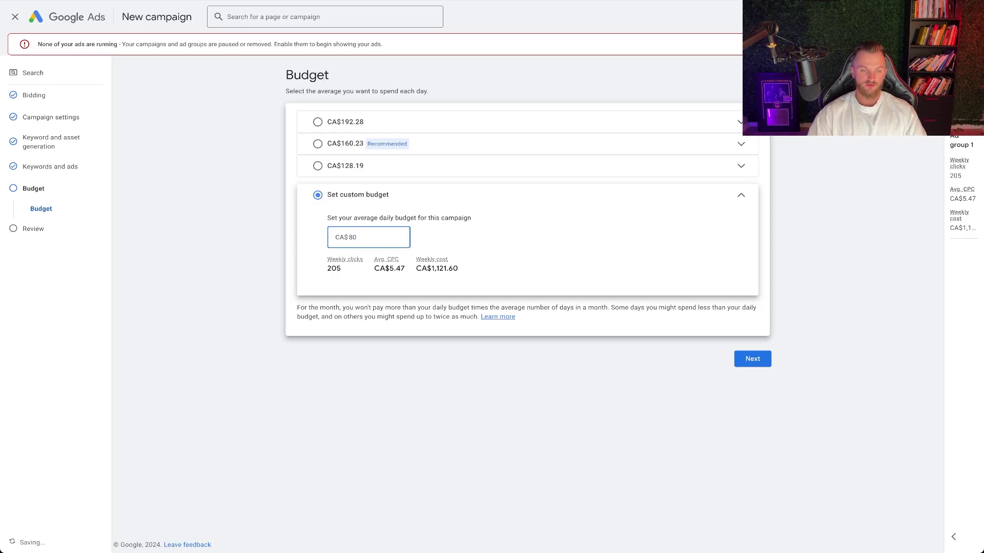
click(246, 234)
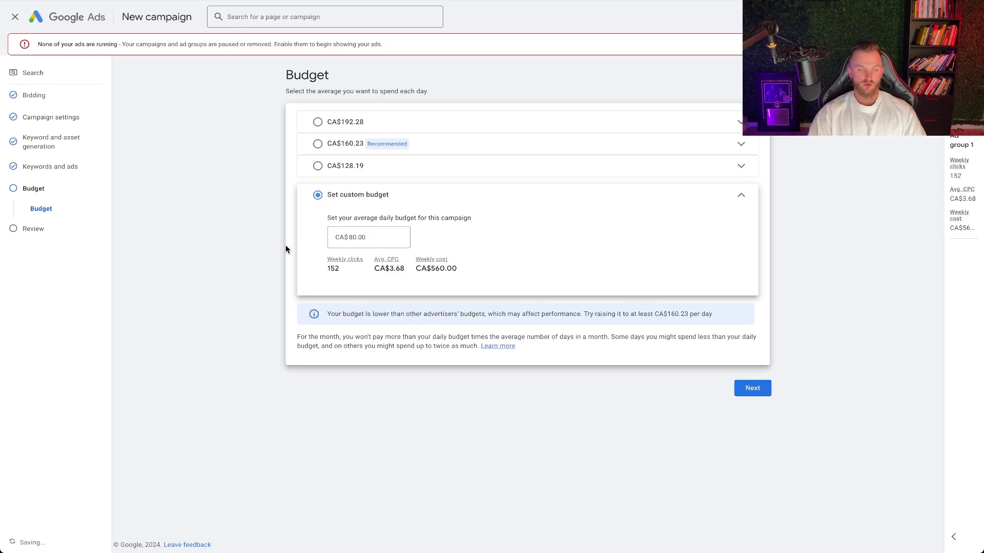
drag(405, 268, 373, 268)
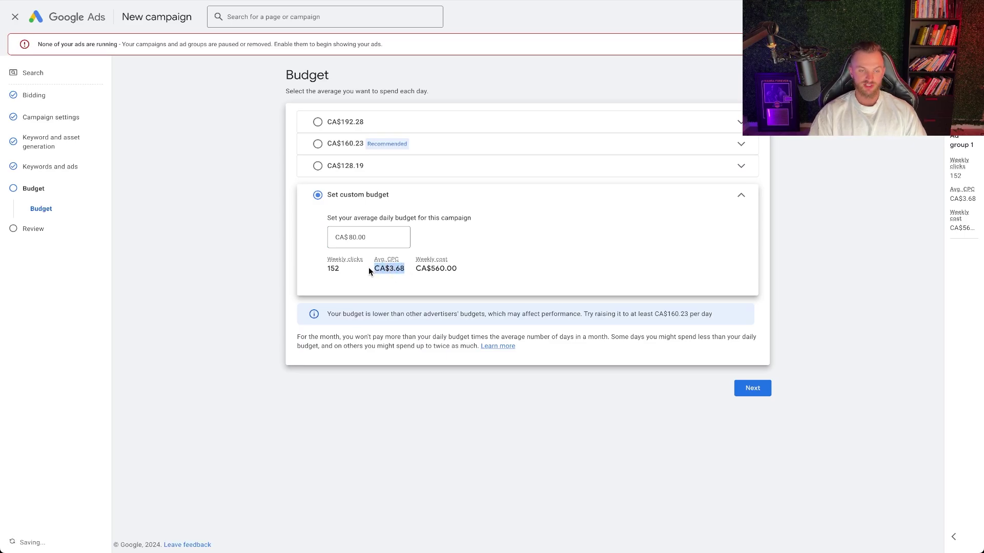
click(336, 271)
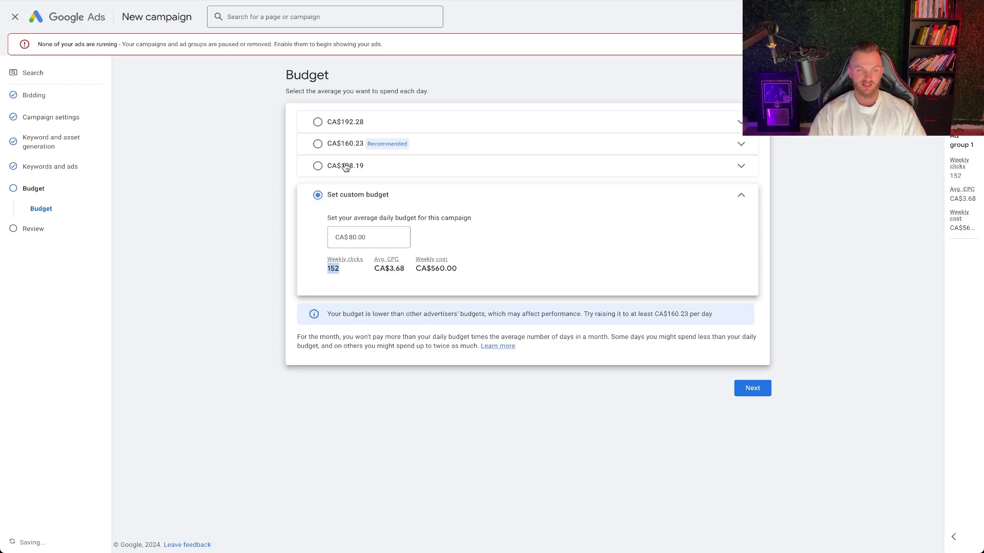
Switch to the recommended CA$160.23 budget for comparison and re-enter a custom average daily budget of CA$80
click(333, 145)
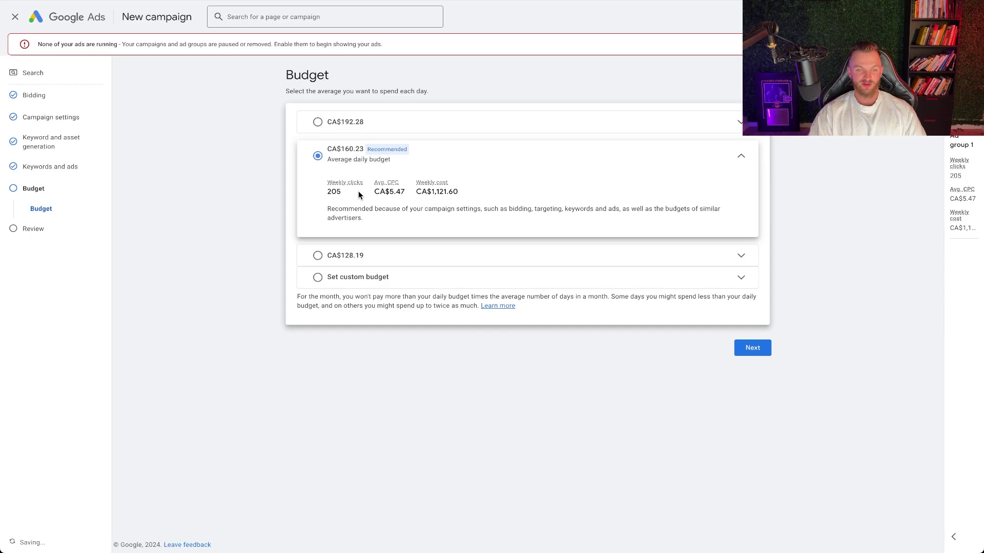
drag(374, 192, 326, 192)
click(348, 281)
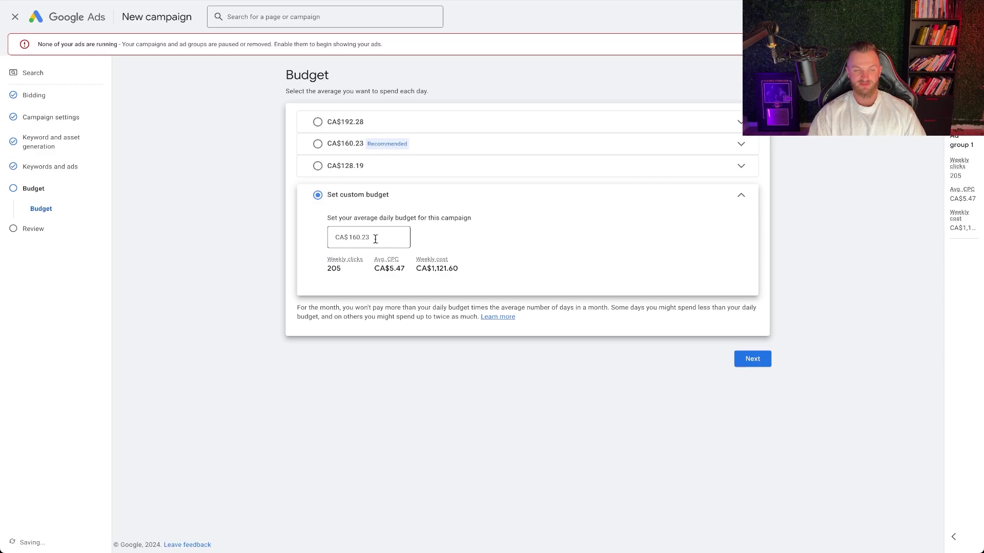
double_click(381, 238)
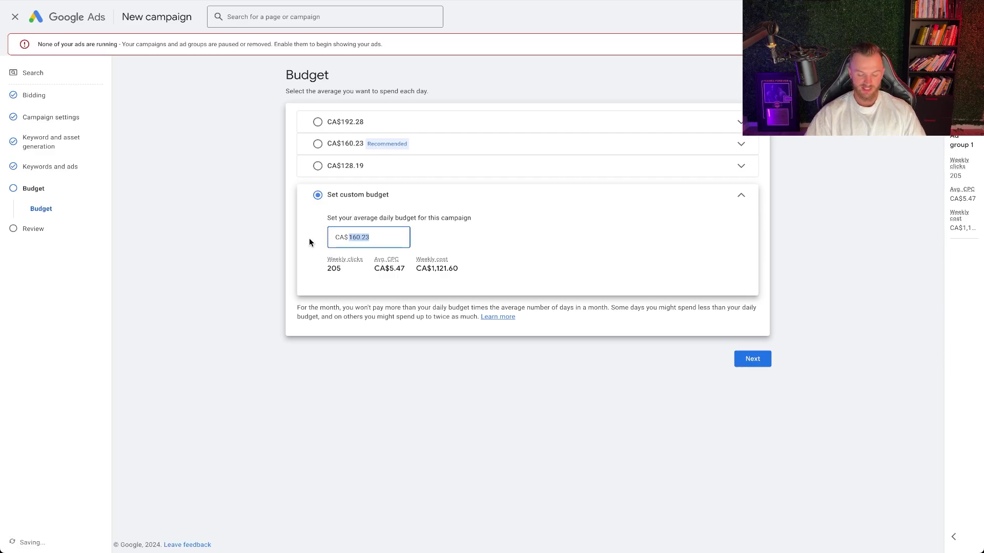
text(80)
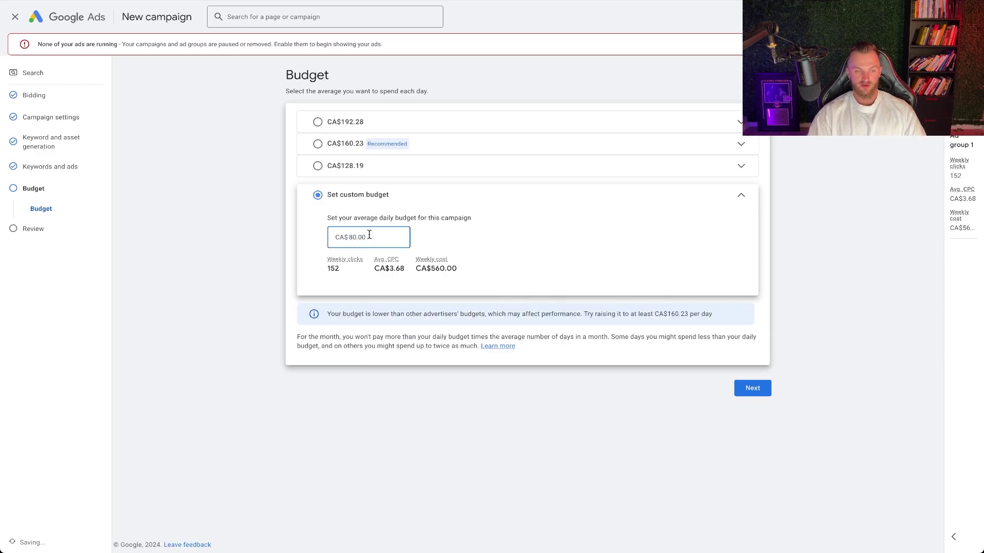
click(387, 268)
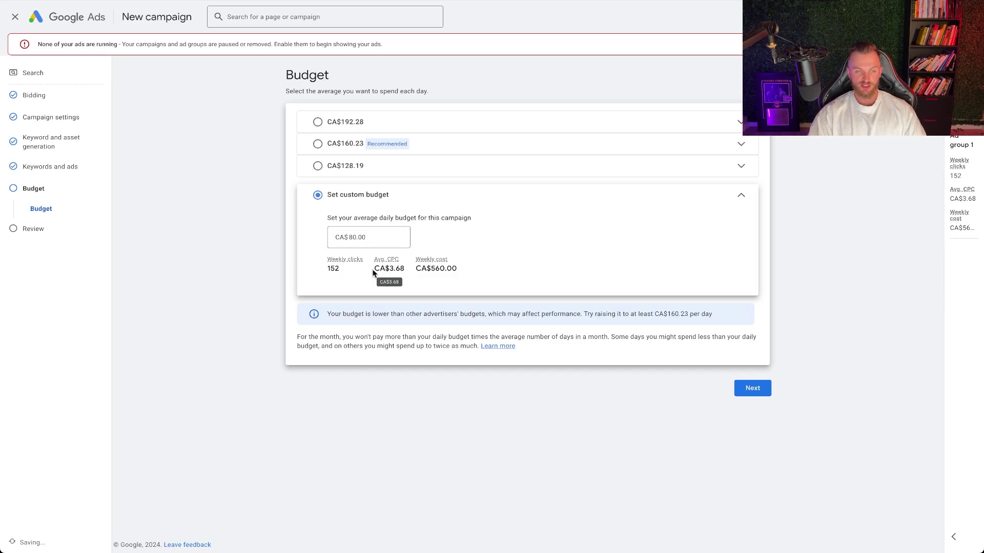
Set the campaign's custom average daily budget to CA$40
drag(369, 240, 334, 238)
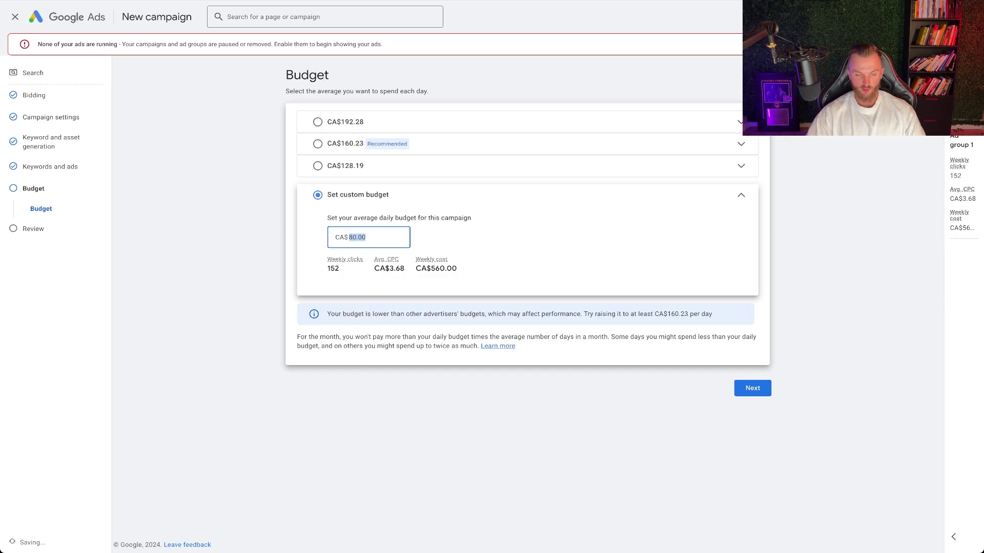
text(40)
click(374, 289)
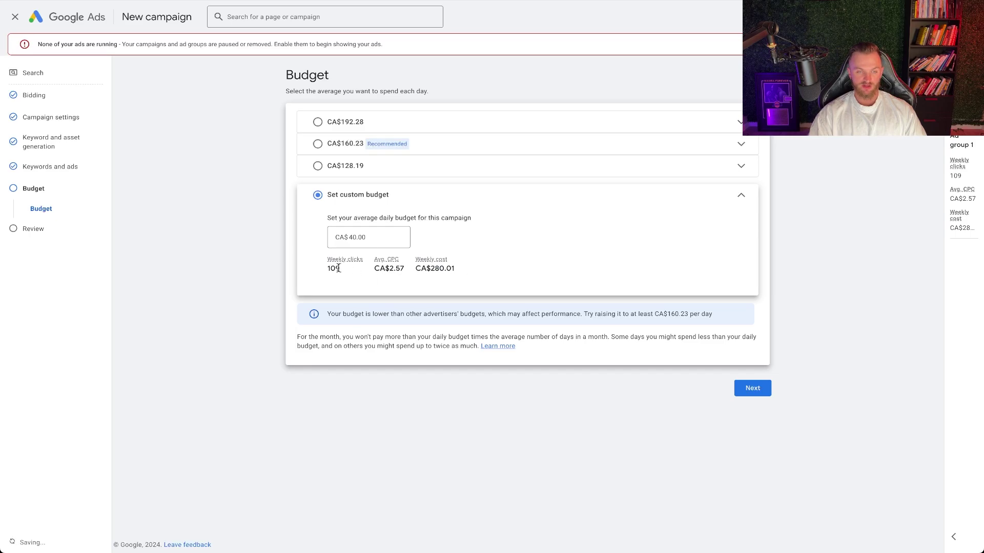
click(355, 404)
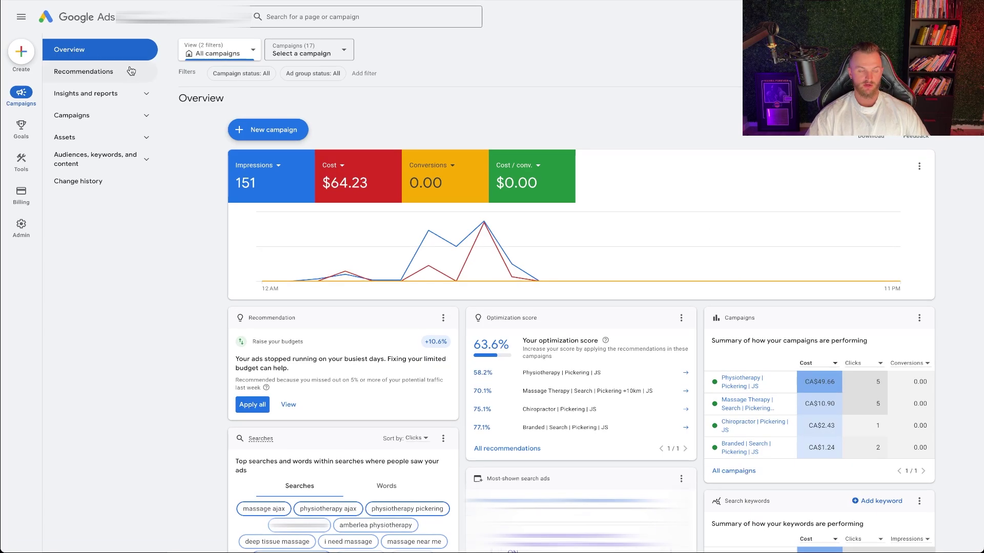
Open the "Physiotherapy | Pickering | JS" campaign from the account overview and examine its ad schedule
mouse_move(729, 381)
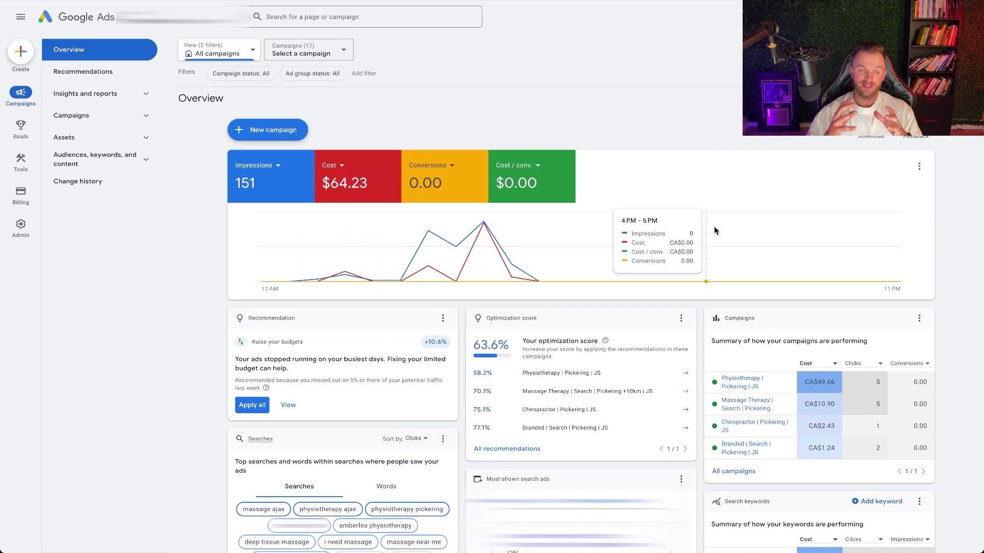
click(736, 386)
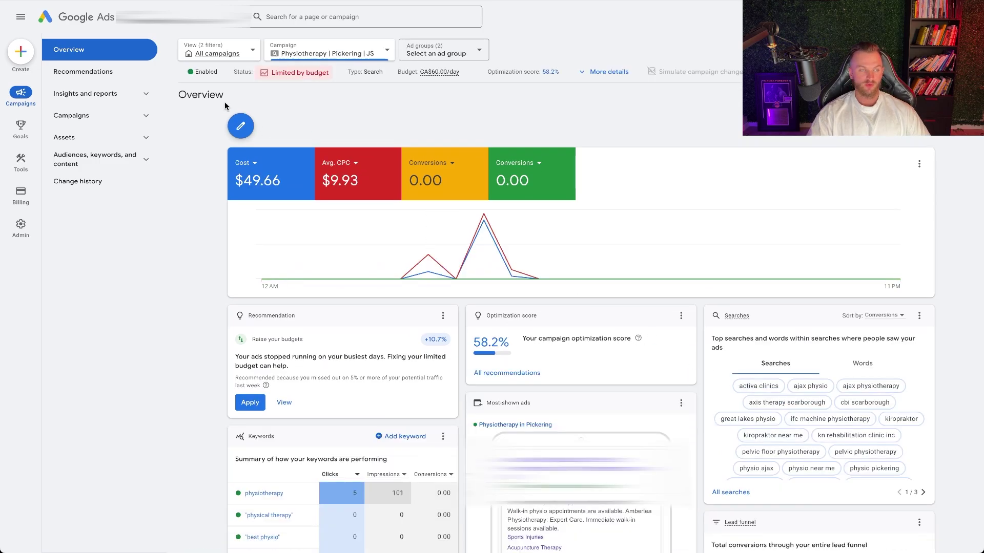
click(146, 162)
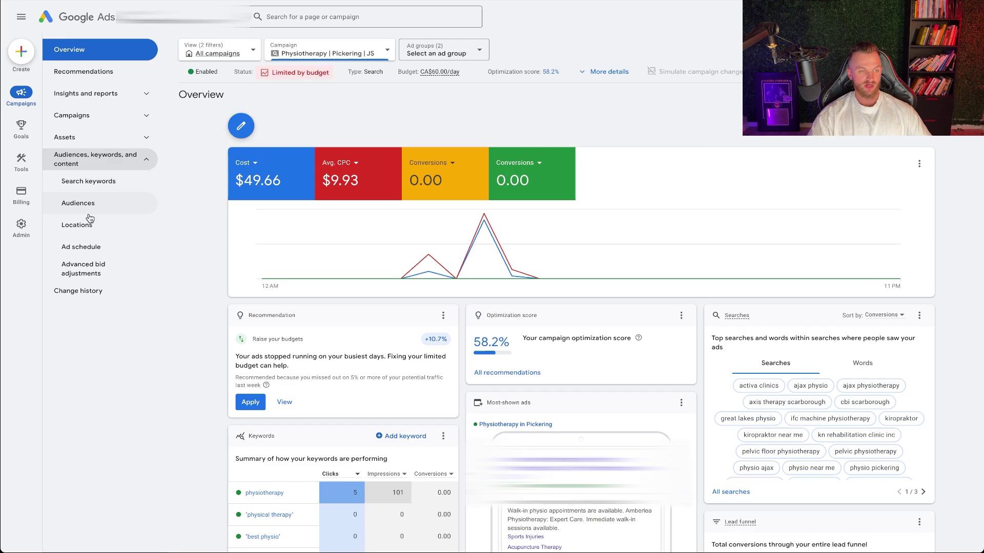
click(98, 250)
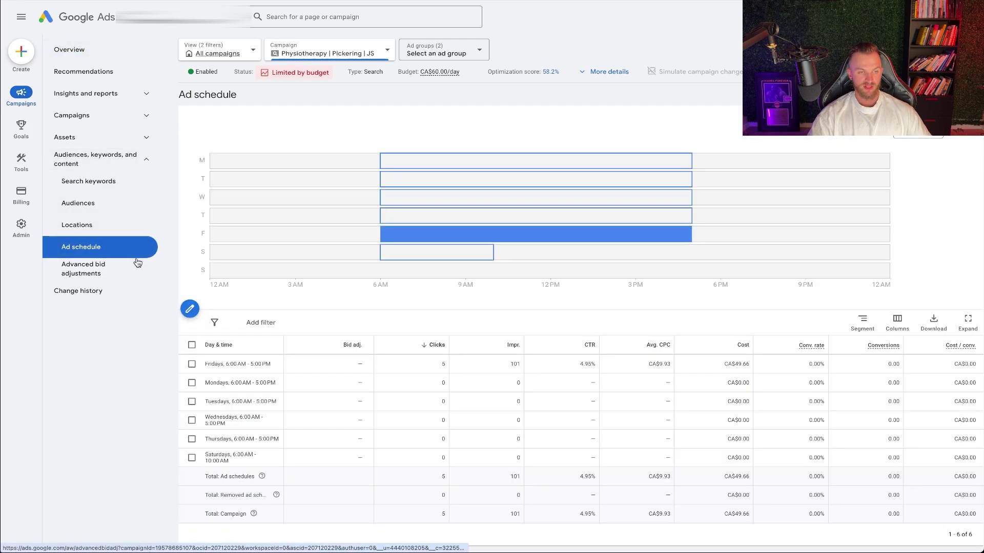
mouse_move(406, 162)
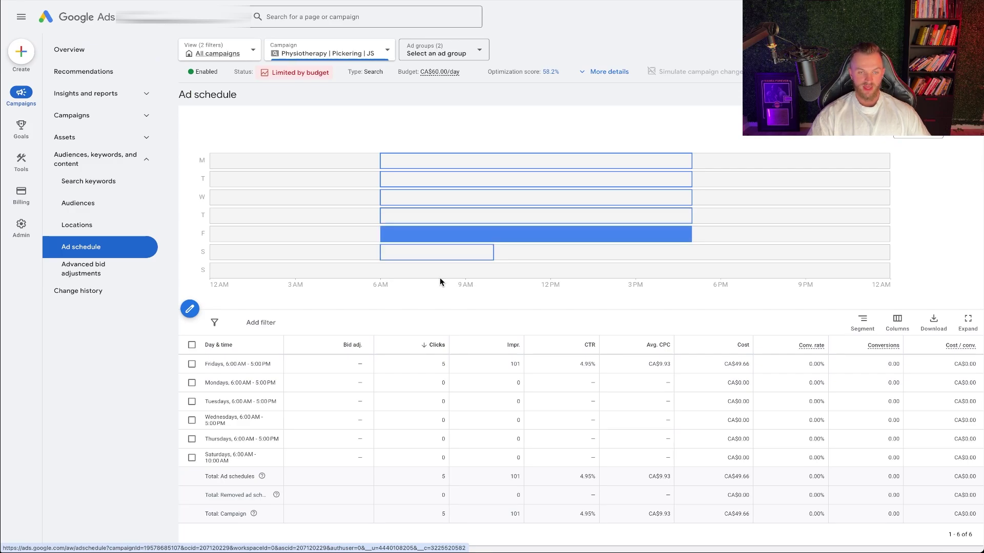
mouse_move(459, 258)
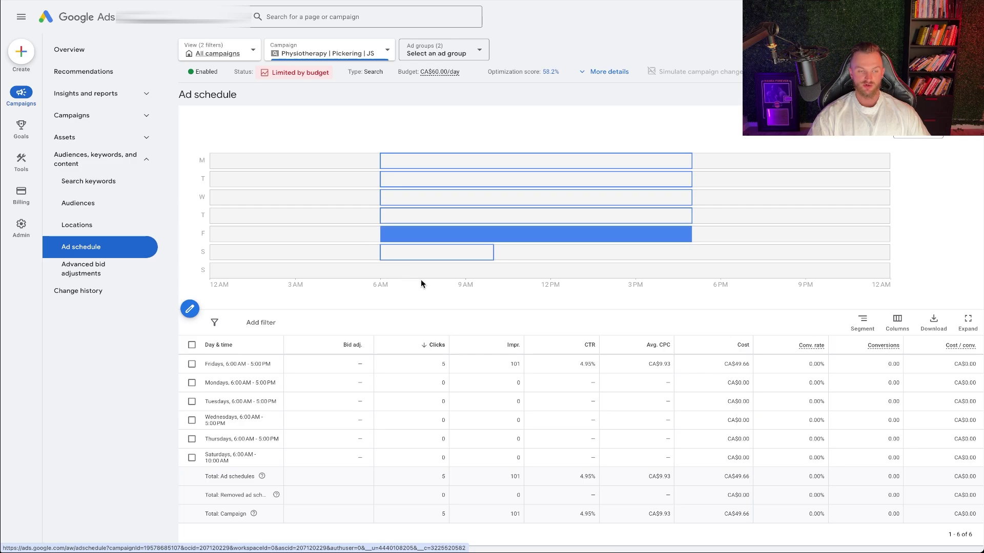
click(189, 309)
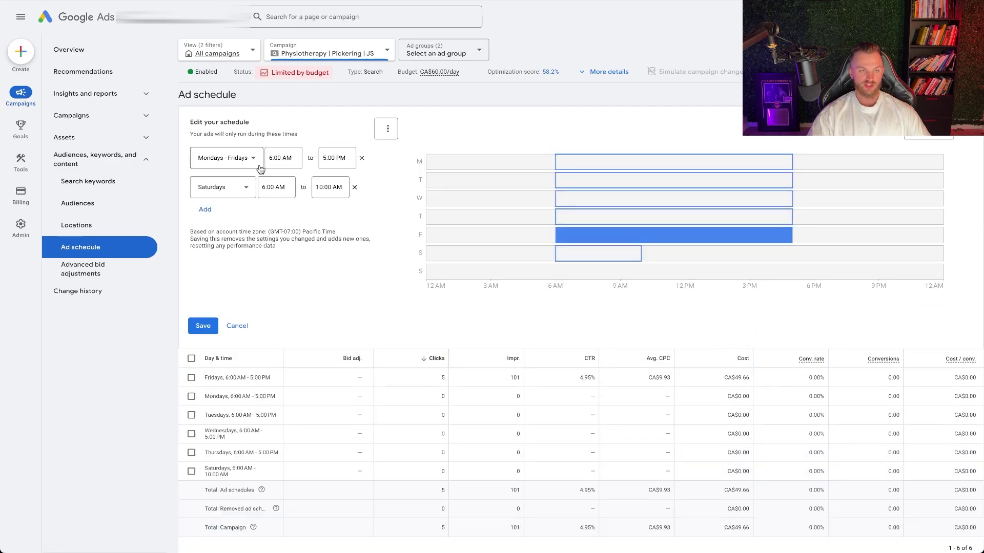
click(253, 161)
click(345, 209)
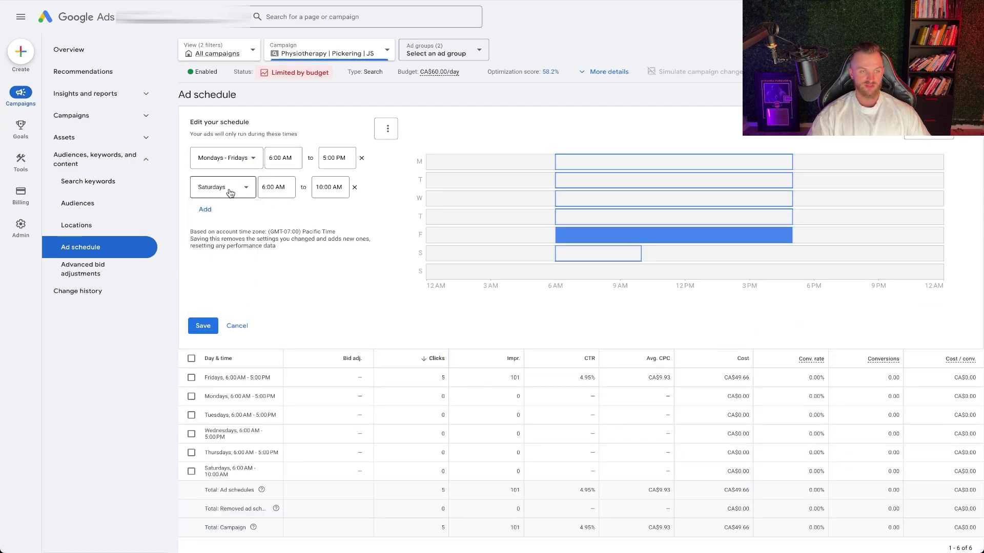
click(201, 212)
click(223, 220)
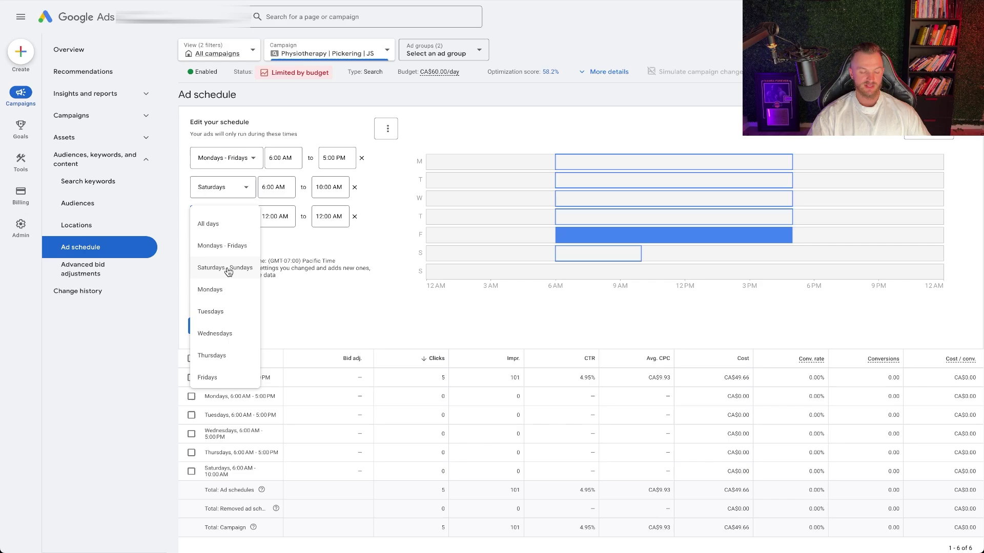
click(307, 252)
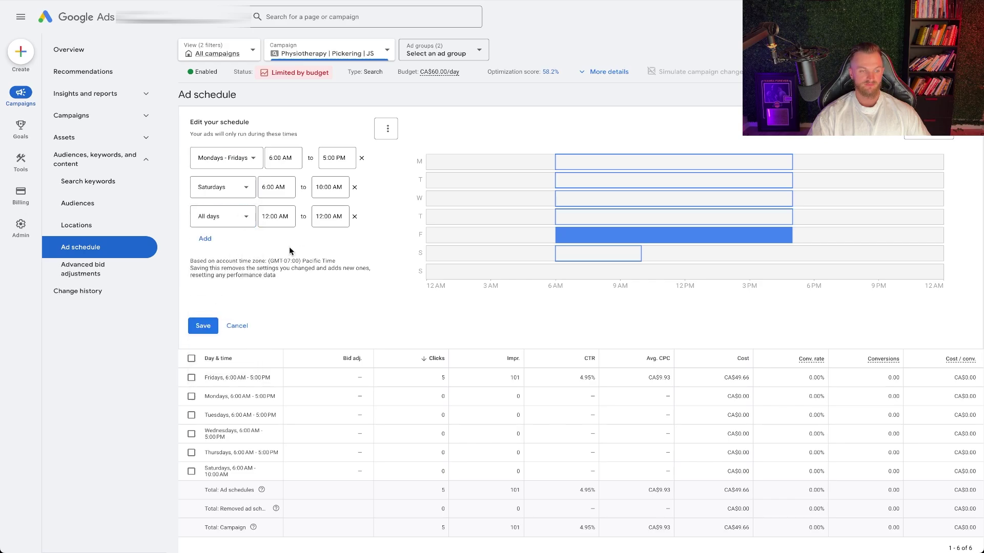
click(354, 217)
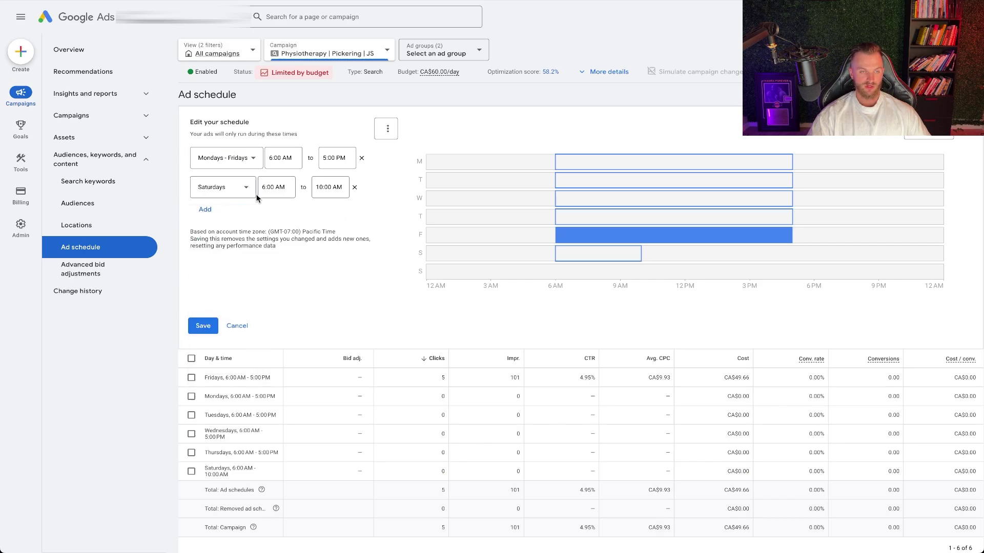
click(239, 324)
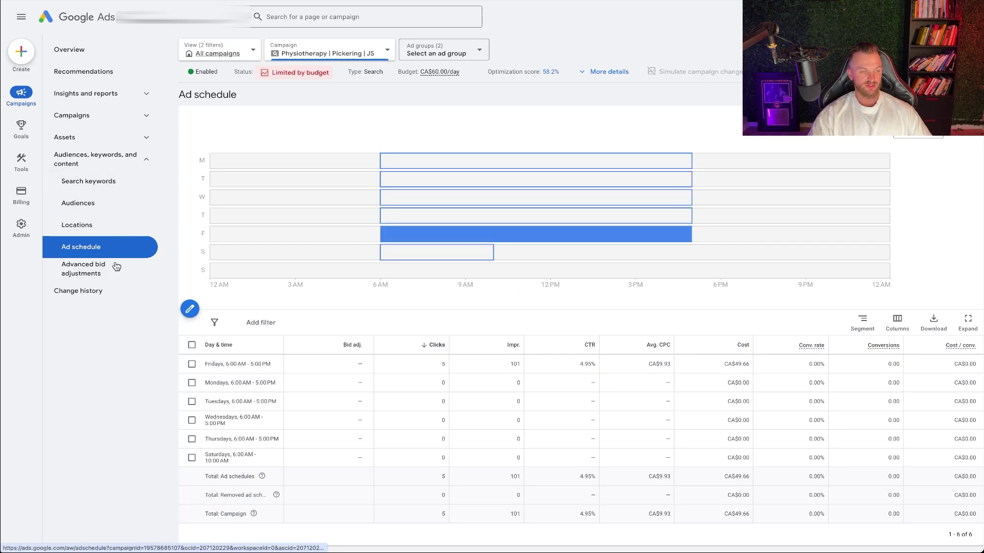
Open the campaign's negative search keywords and examine the contents of the Brand, Competitors and General negative keyword lists
click(124, 190)
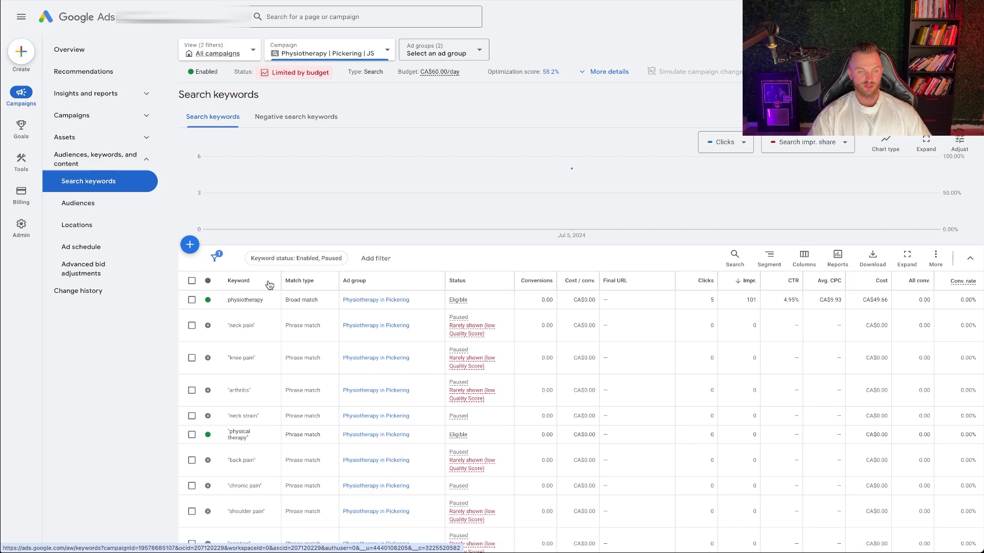
click(302, 125)
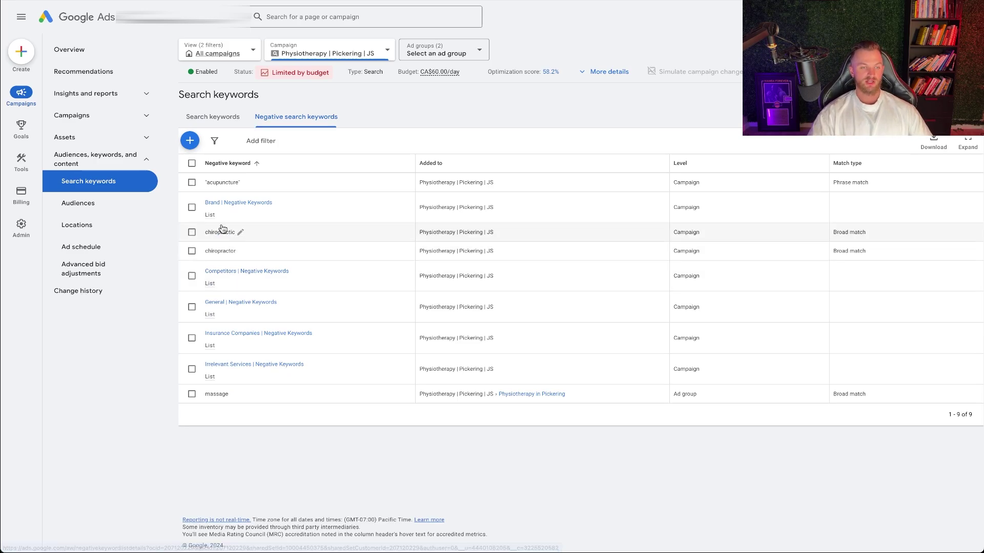
mouse_move(213, 216)
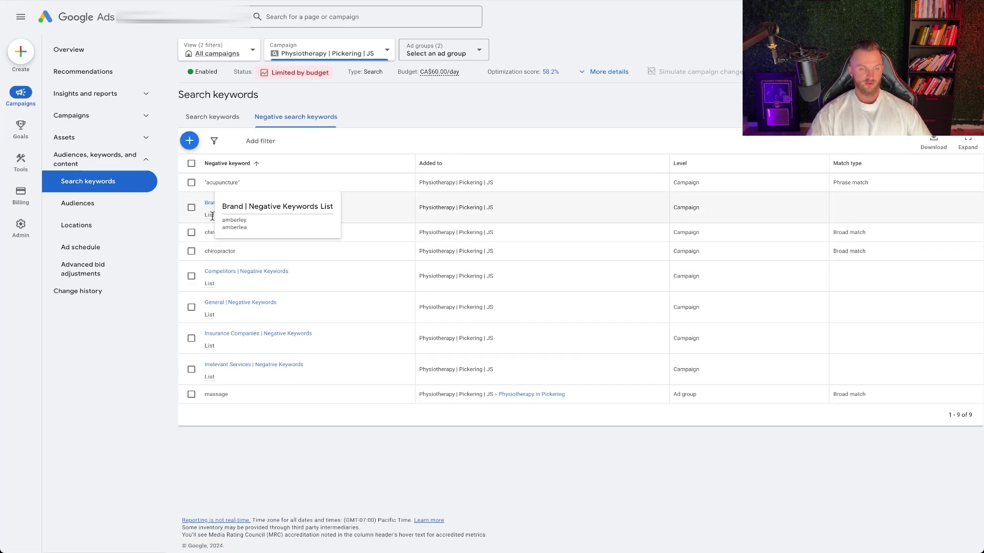
mouse_move(209, 281)
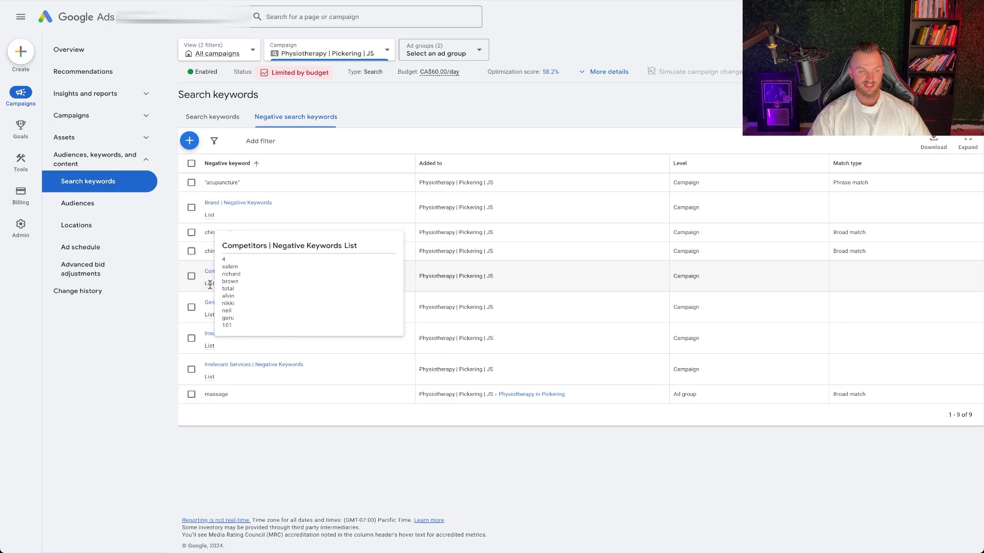
scroll(245, 284, down, 5)
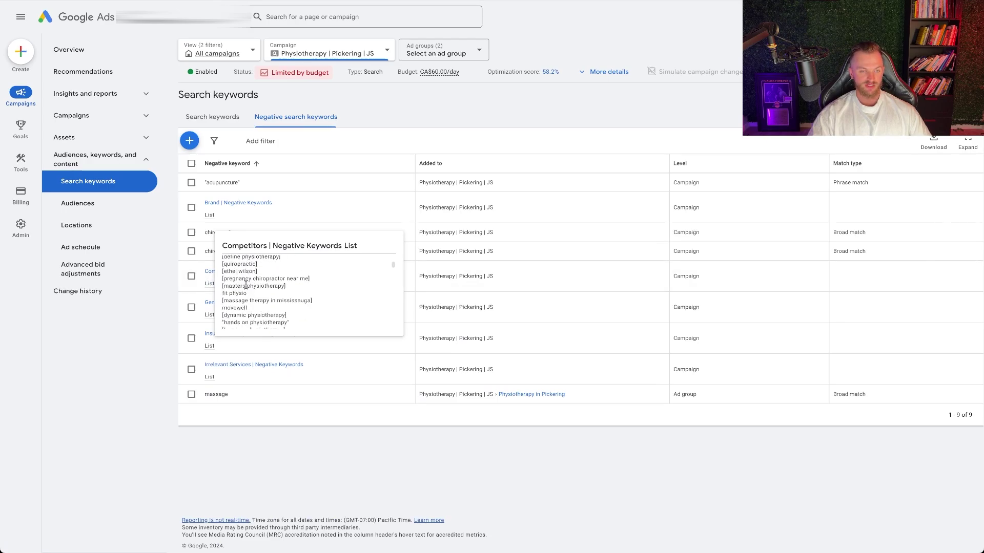
scroll(245, 285, down, 5)
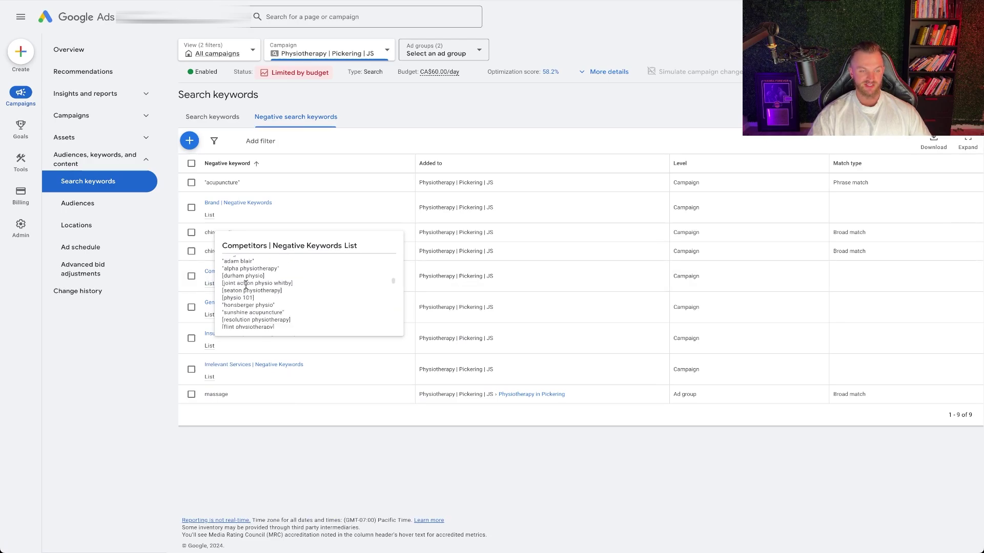
scroll(245, 285, down, 5)
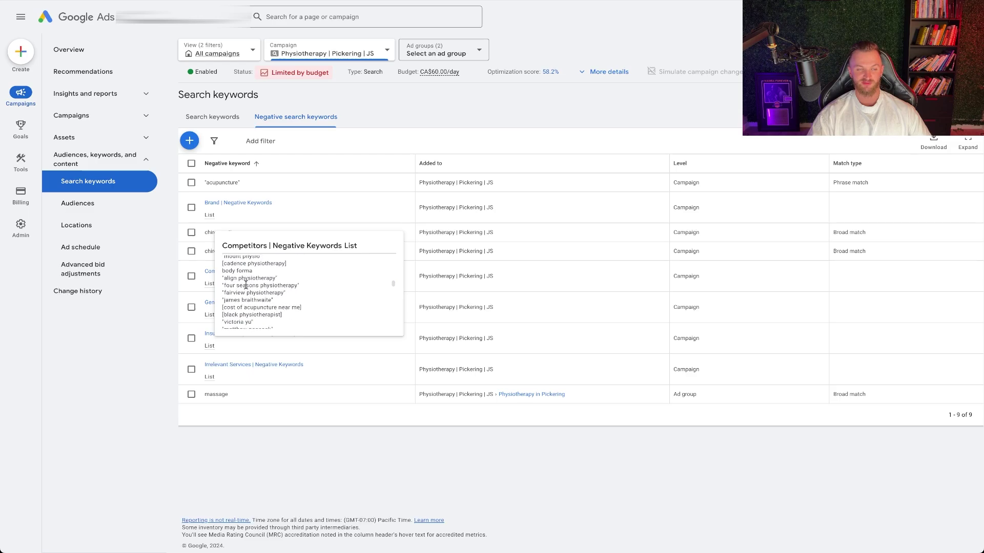
scroll(245, 285, down, 8)
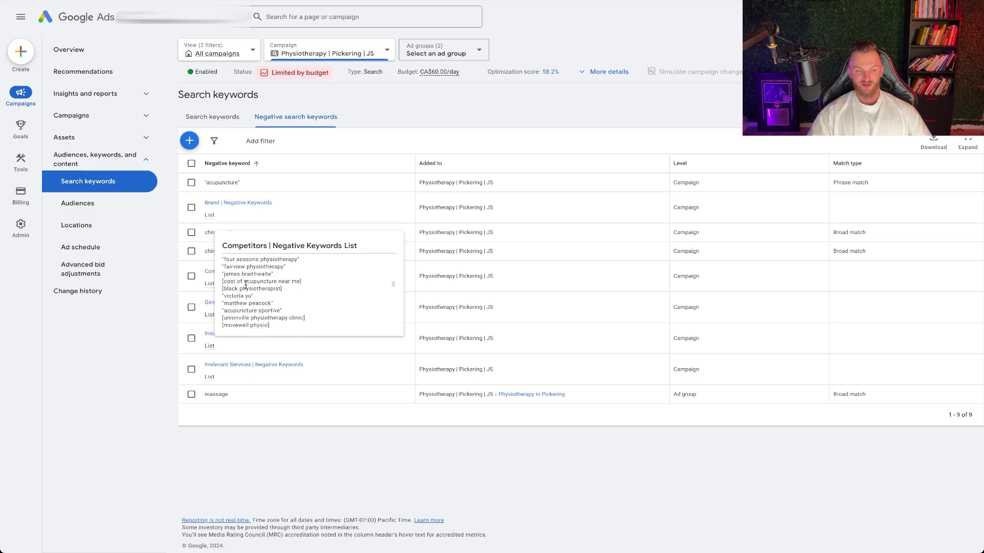
scroll(246, 285, up, 8)
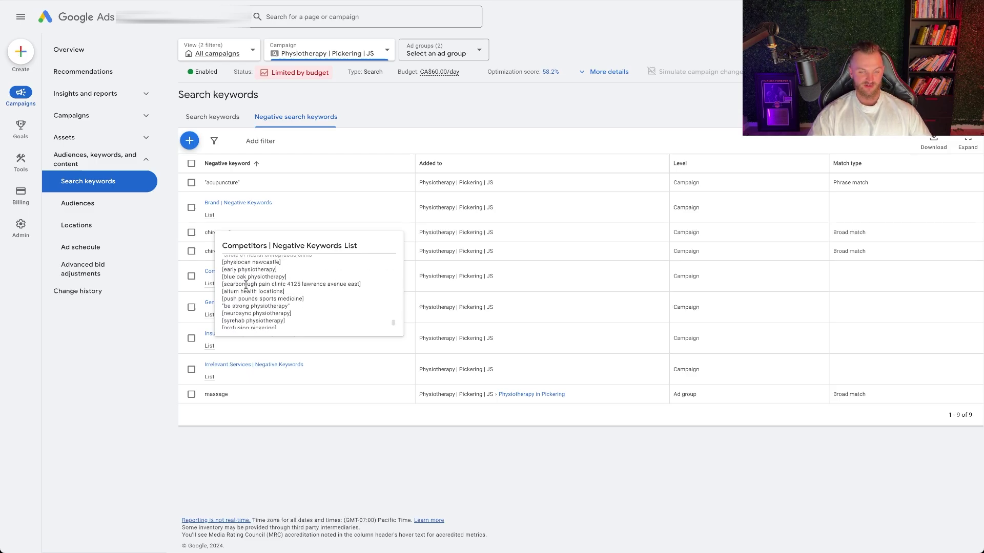
scroll(246, 285, up, 5)
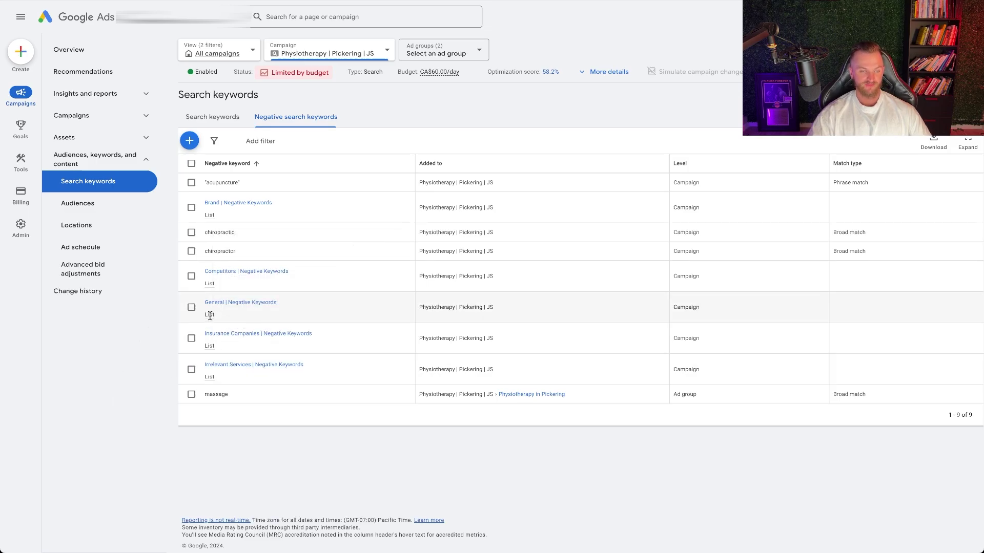
mouse_move(209, 316)
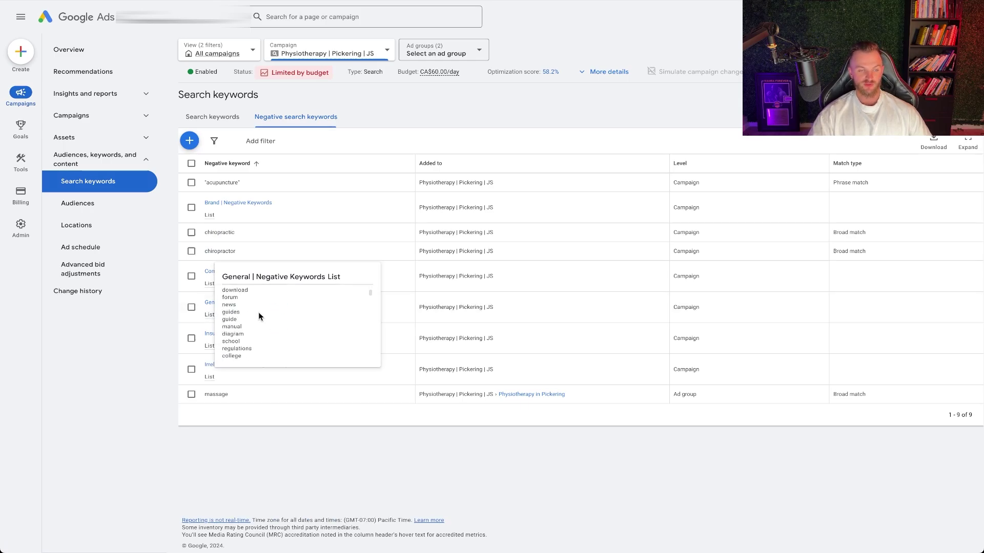
scroll(258, 316, down, 15)
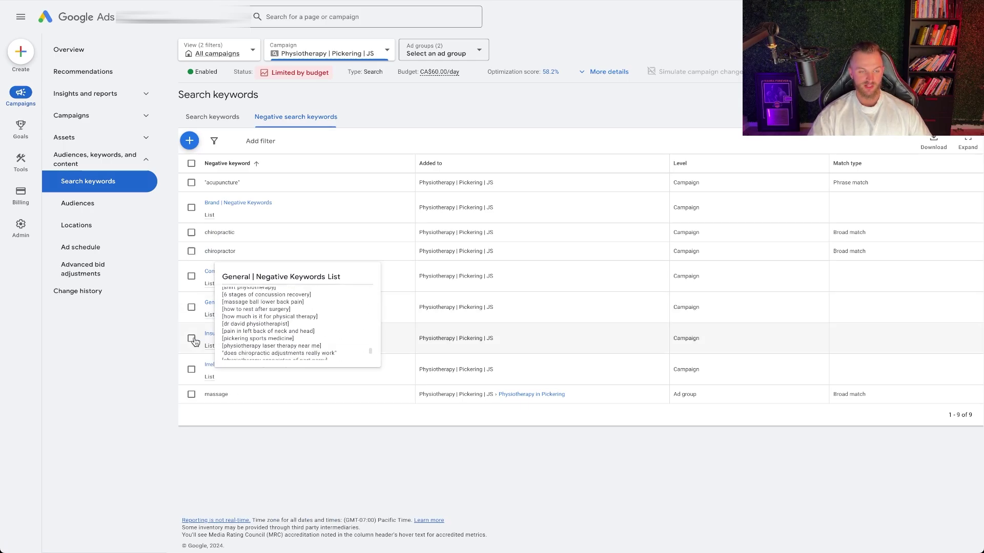